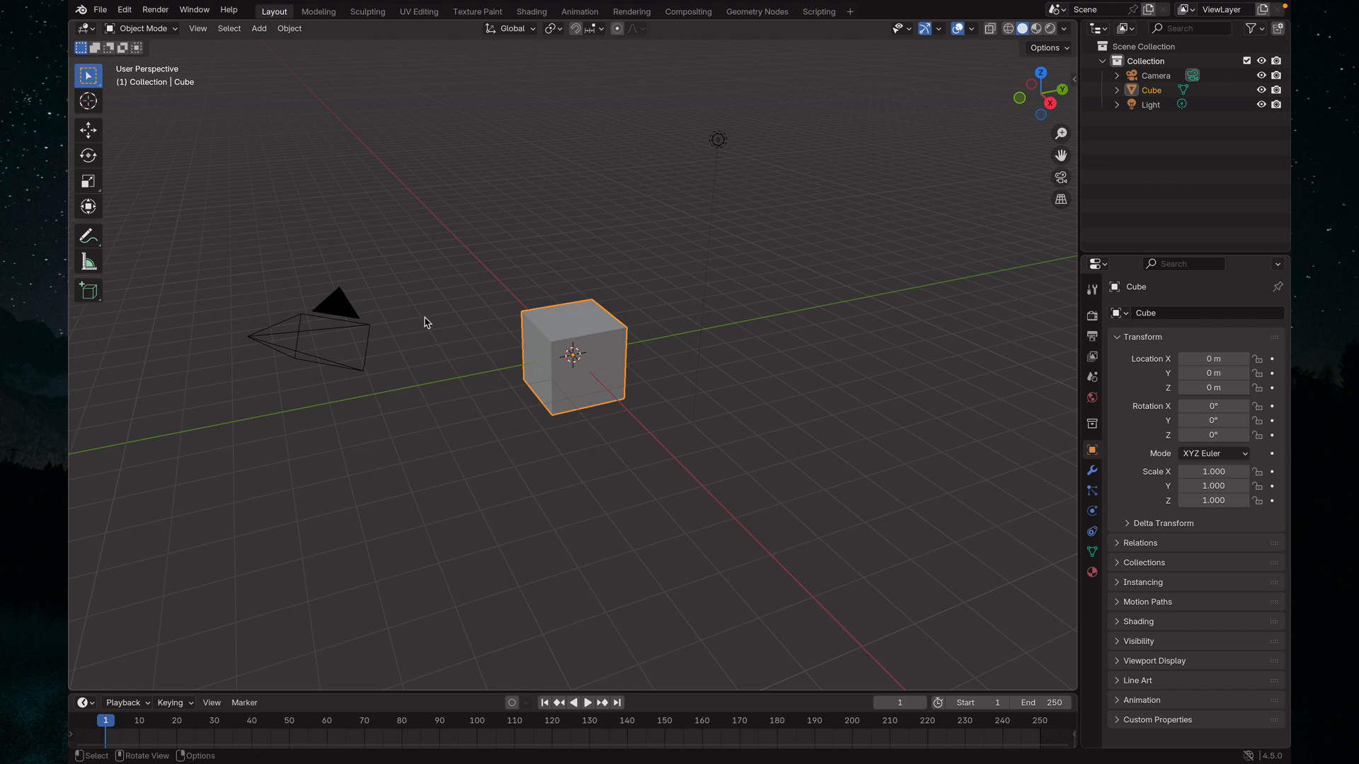
# Delete the default cube and add a mesh cylinder at the world origin
pyautogui.press('x')
pyautogui.click(586, 362)
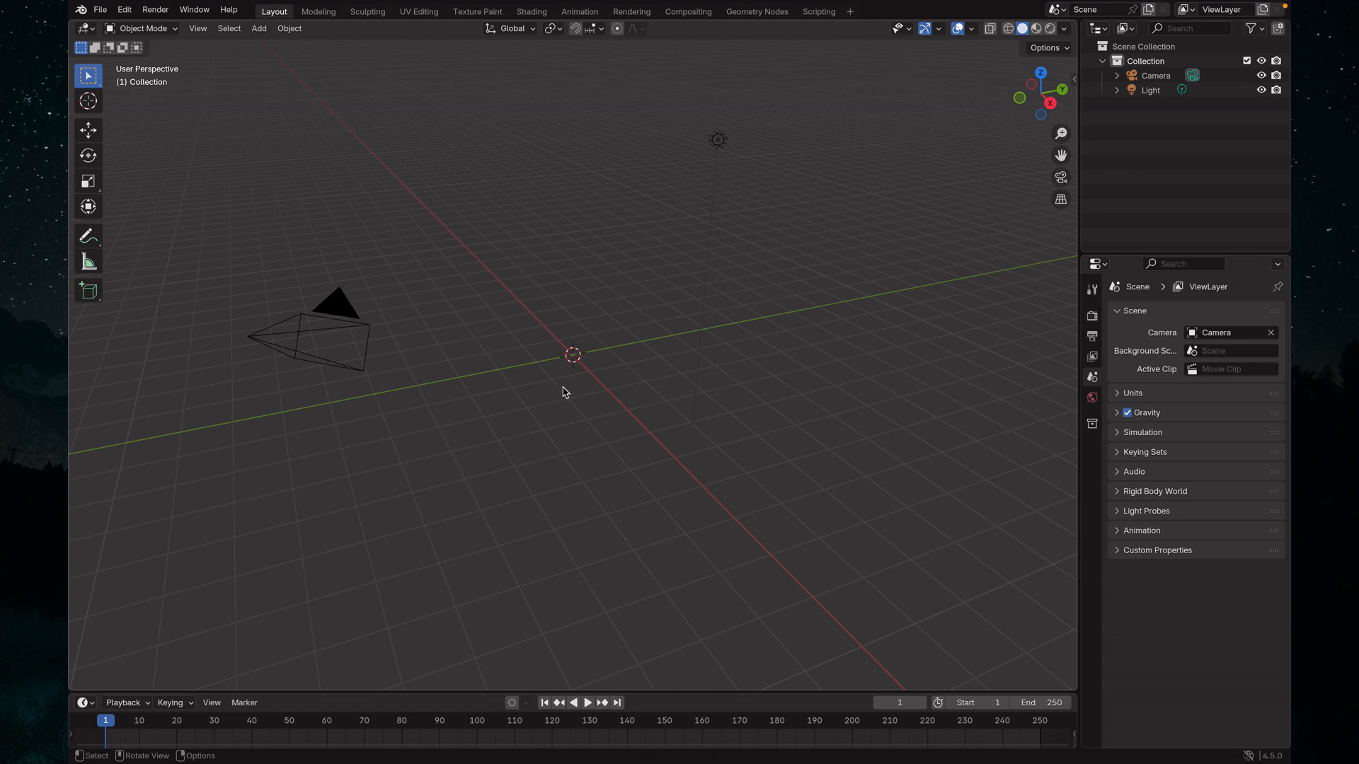
pyautogui.hotkey('shift', 'a')
pyautogui.moveTo(552, 410)
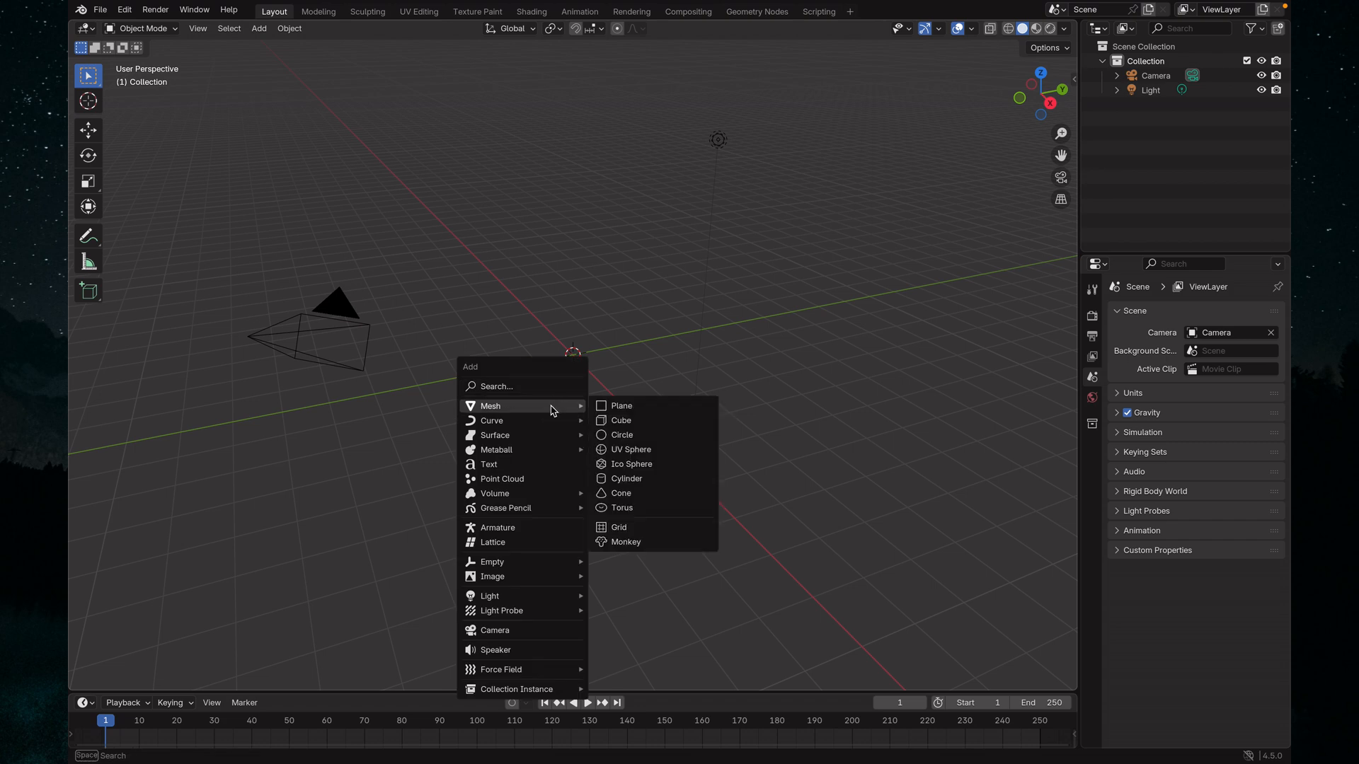
pyautogui.click(627, 479)
pyautogui.scroll(2, 626, 435)
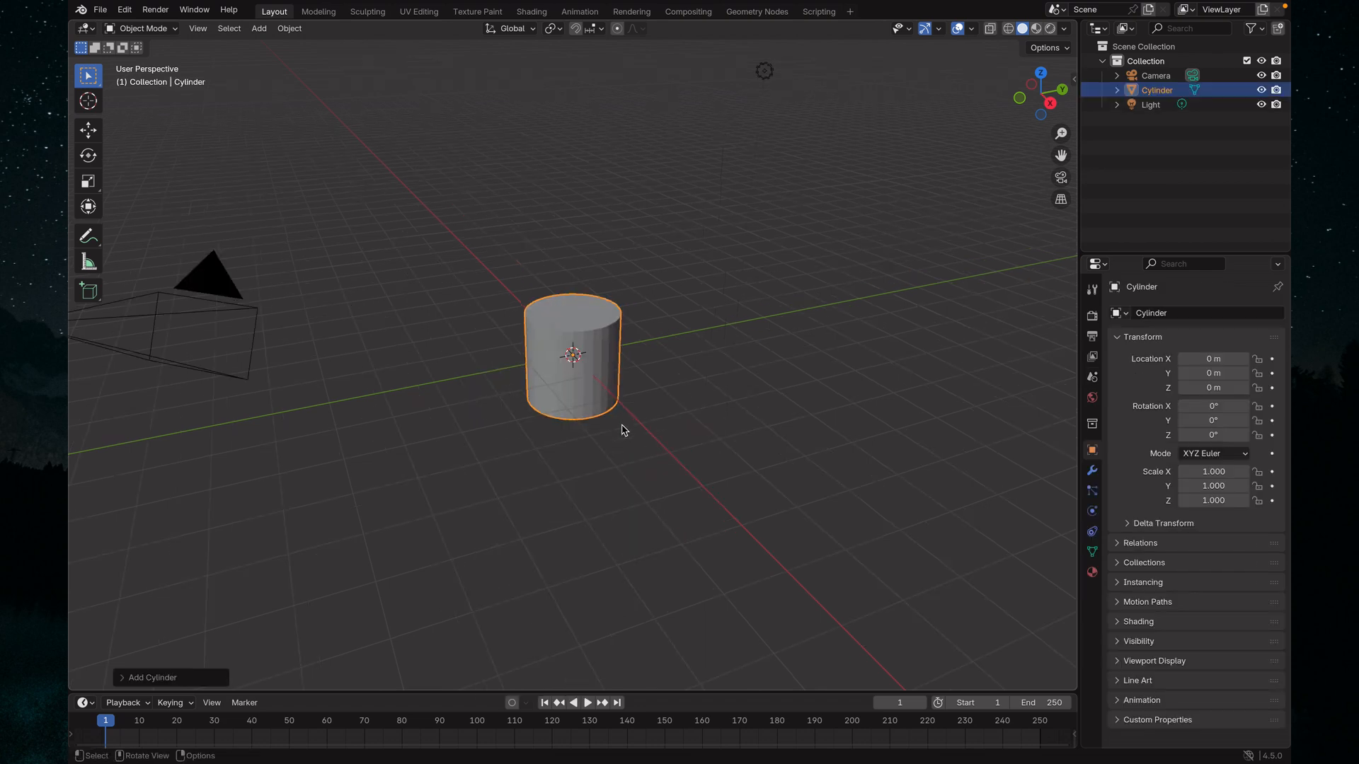
pyautogui.scroll(5, 622, 429)
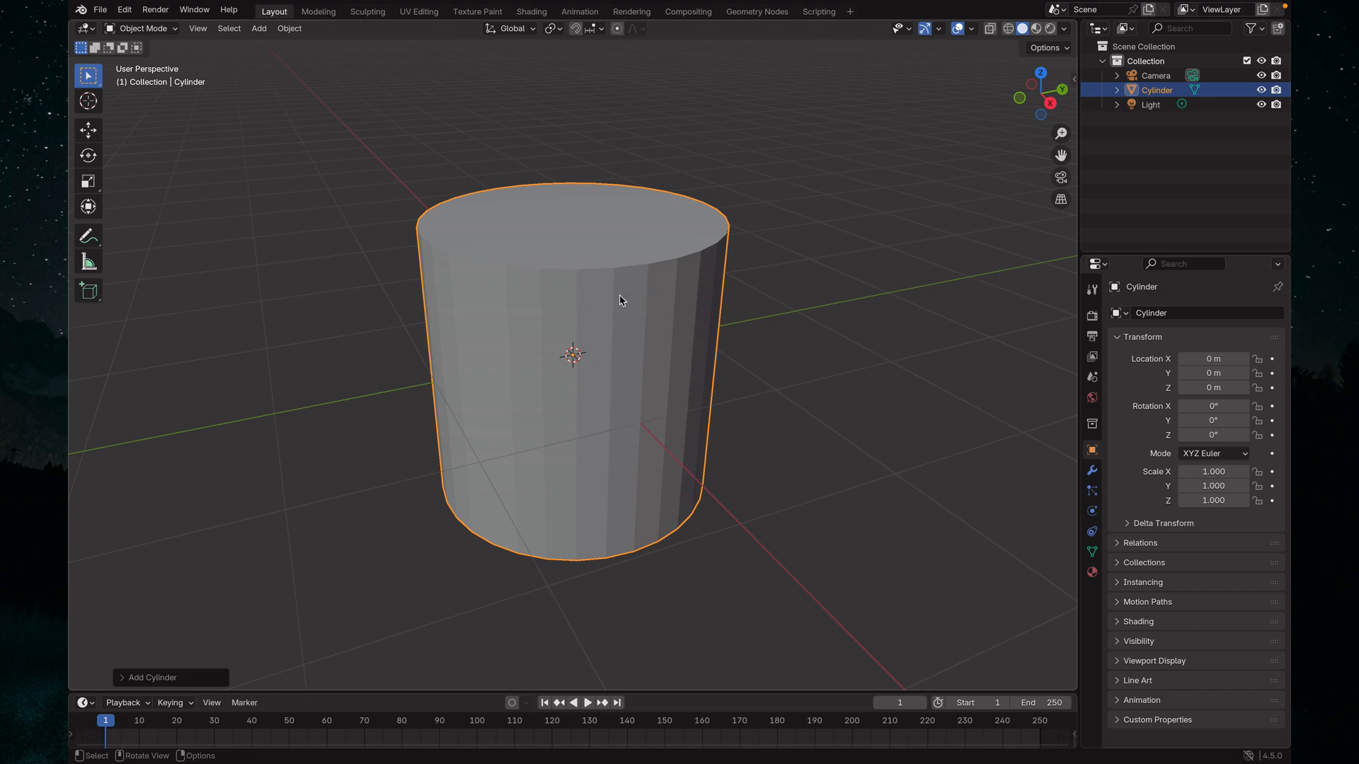
# Set the new cylinder's vertex count to 500 for a smooth rim
pyautogui.moveTo(571, 285); pyautogui.dragTo(593, 260, button='middle')
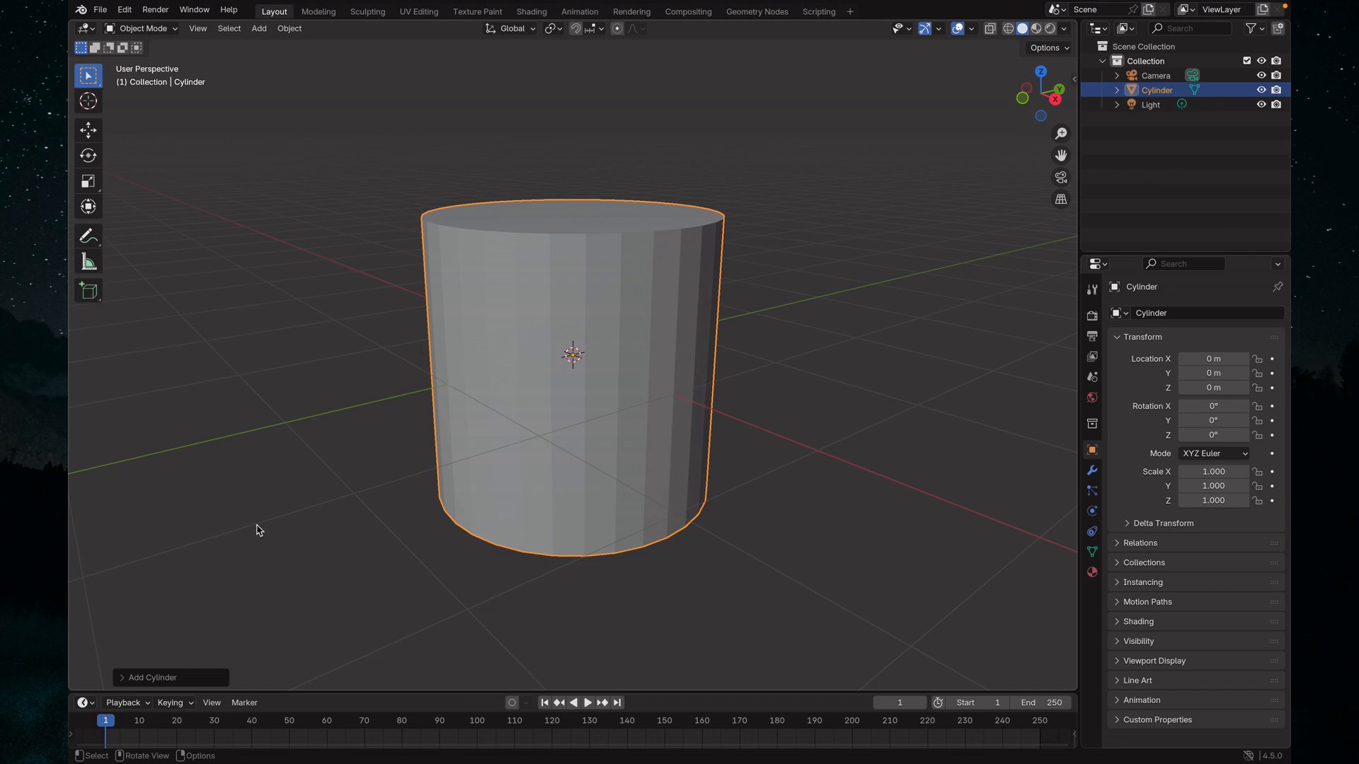
pyautogui.click(155, 678)
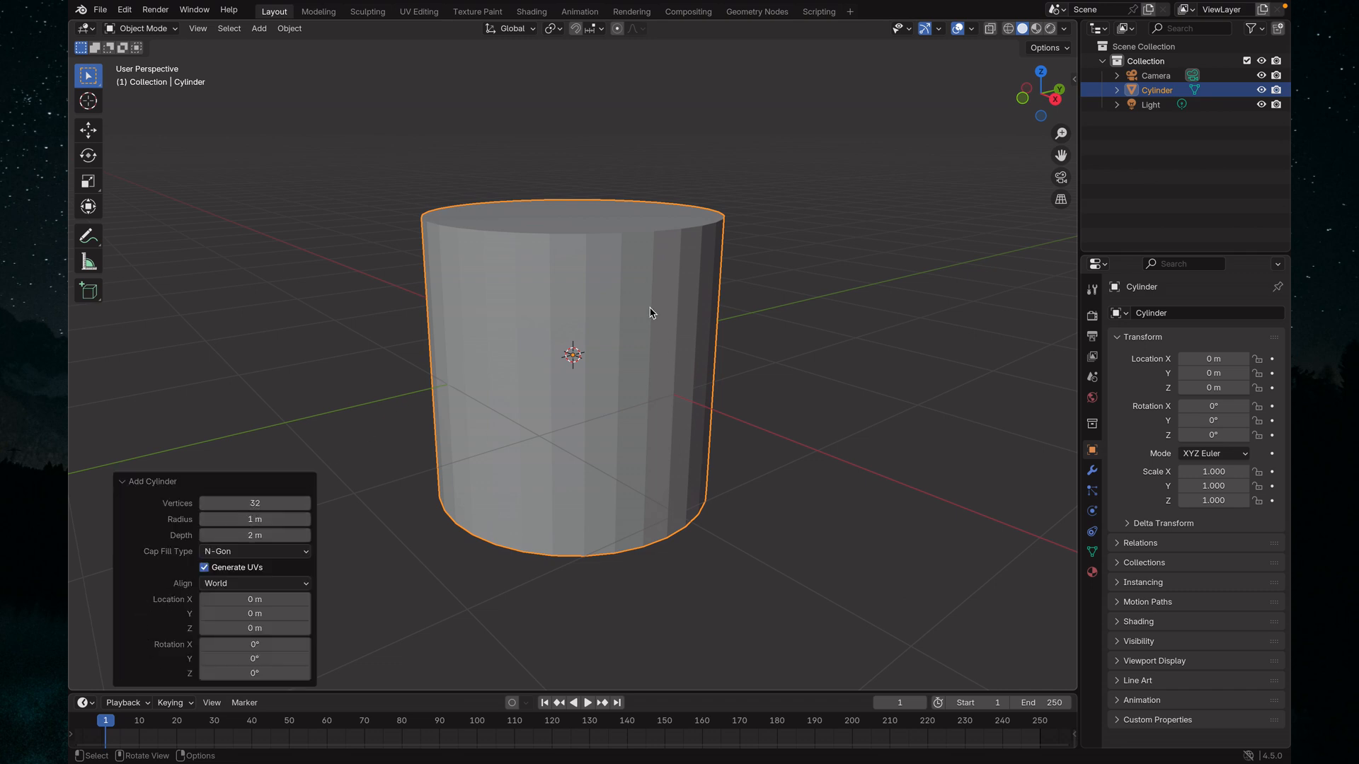
pyautogui.moveTo(248, 503); pyautogui.dragTo(595, 489)
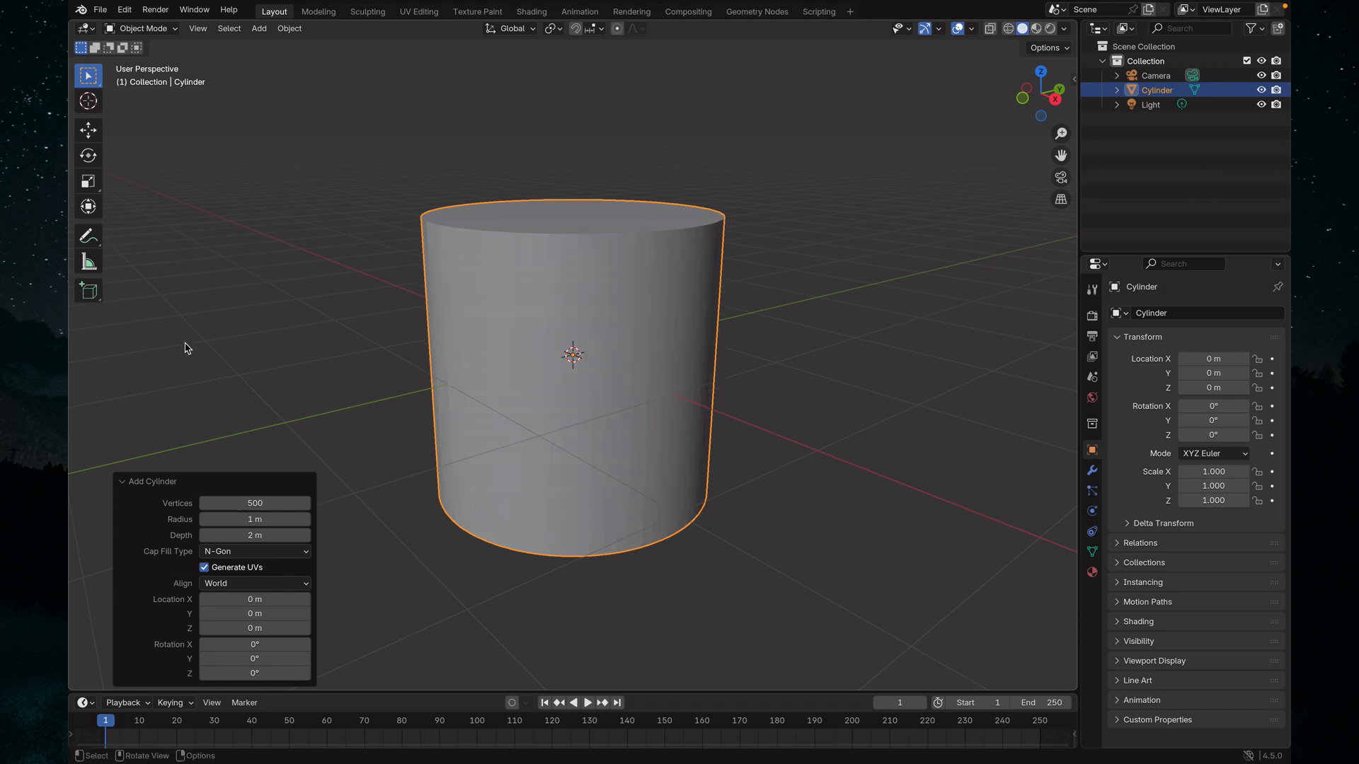
pyautogui.click(354, 394)
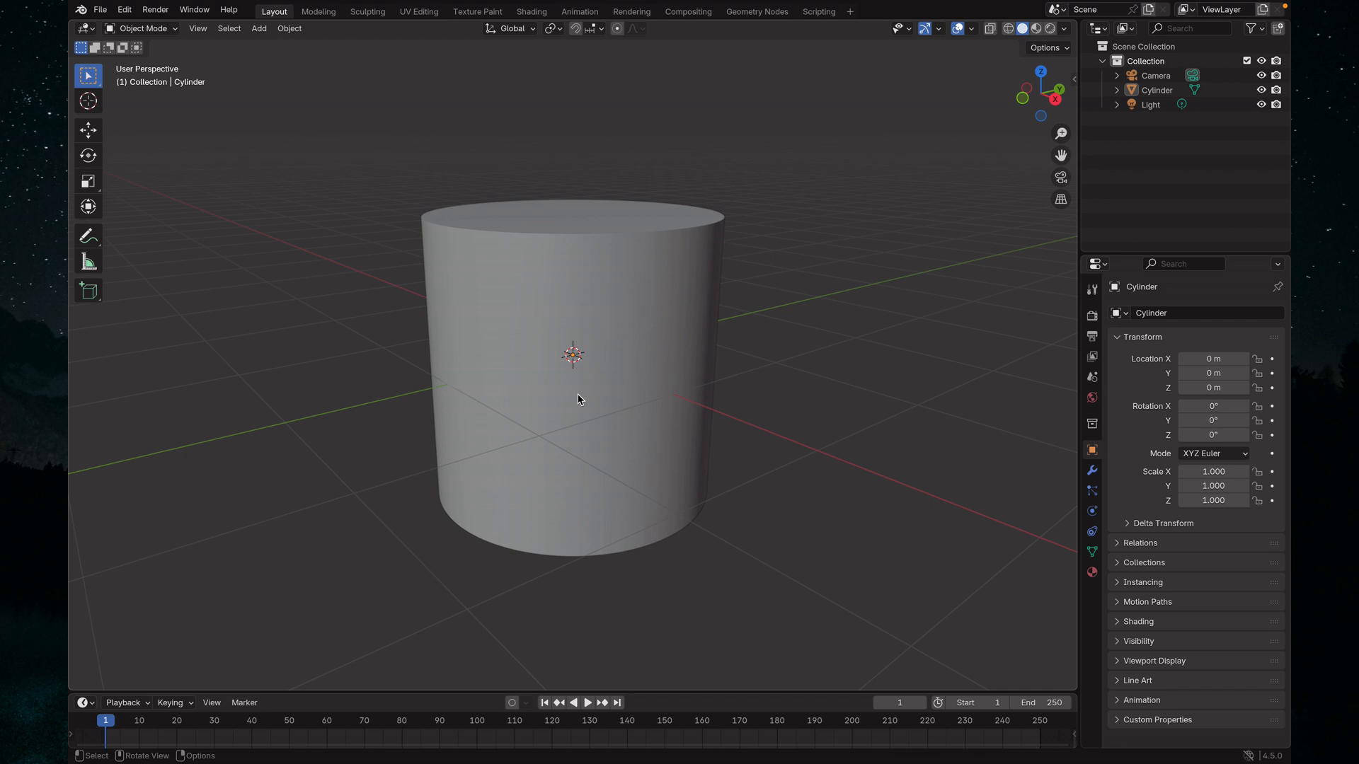
# Flatten the cylinder into a thin disc by scaling it to 0.02 along Z
pyautogui.moveTo(584, 401); pyautogui.dragTo(622, 445, button='middle')
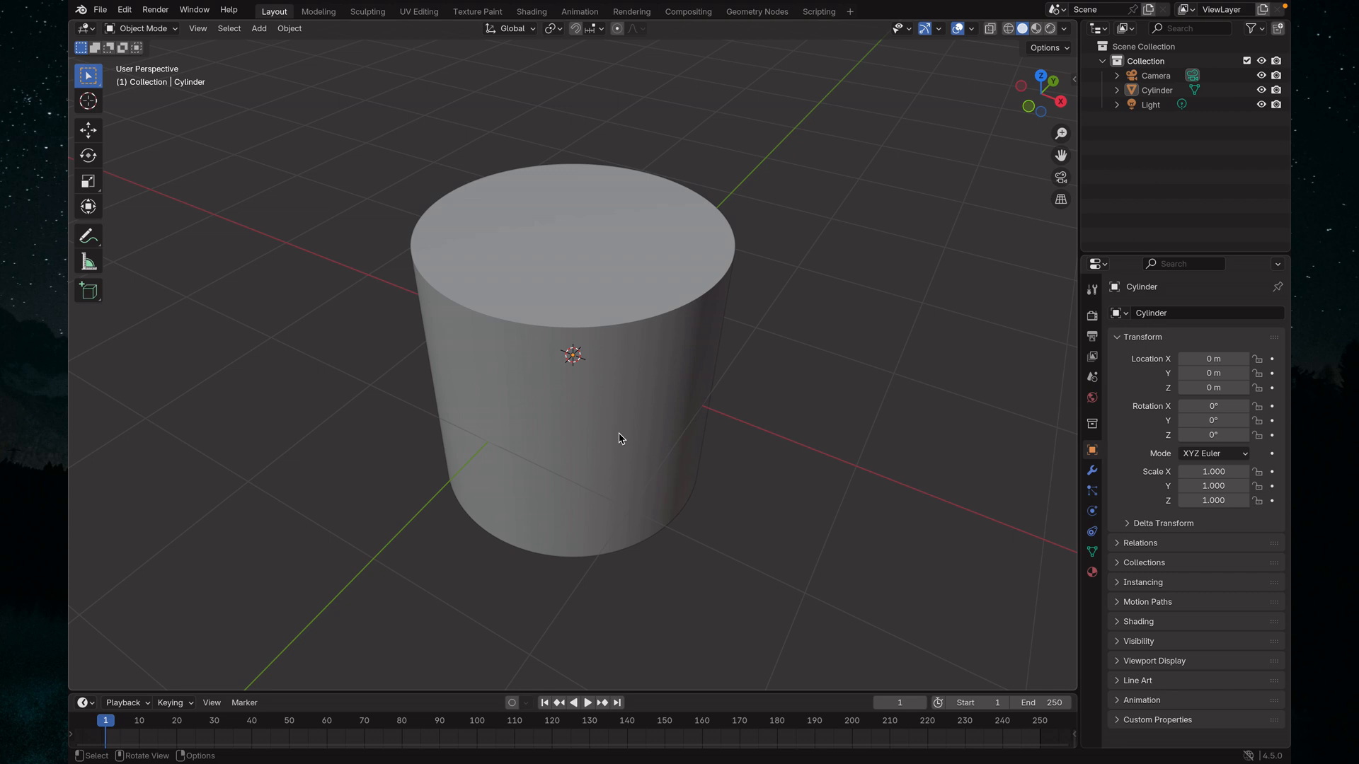
pyautogui.moveTo(586, 449); pyautogui.dragTo(586, 425, button='middle')
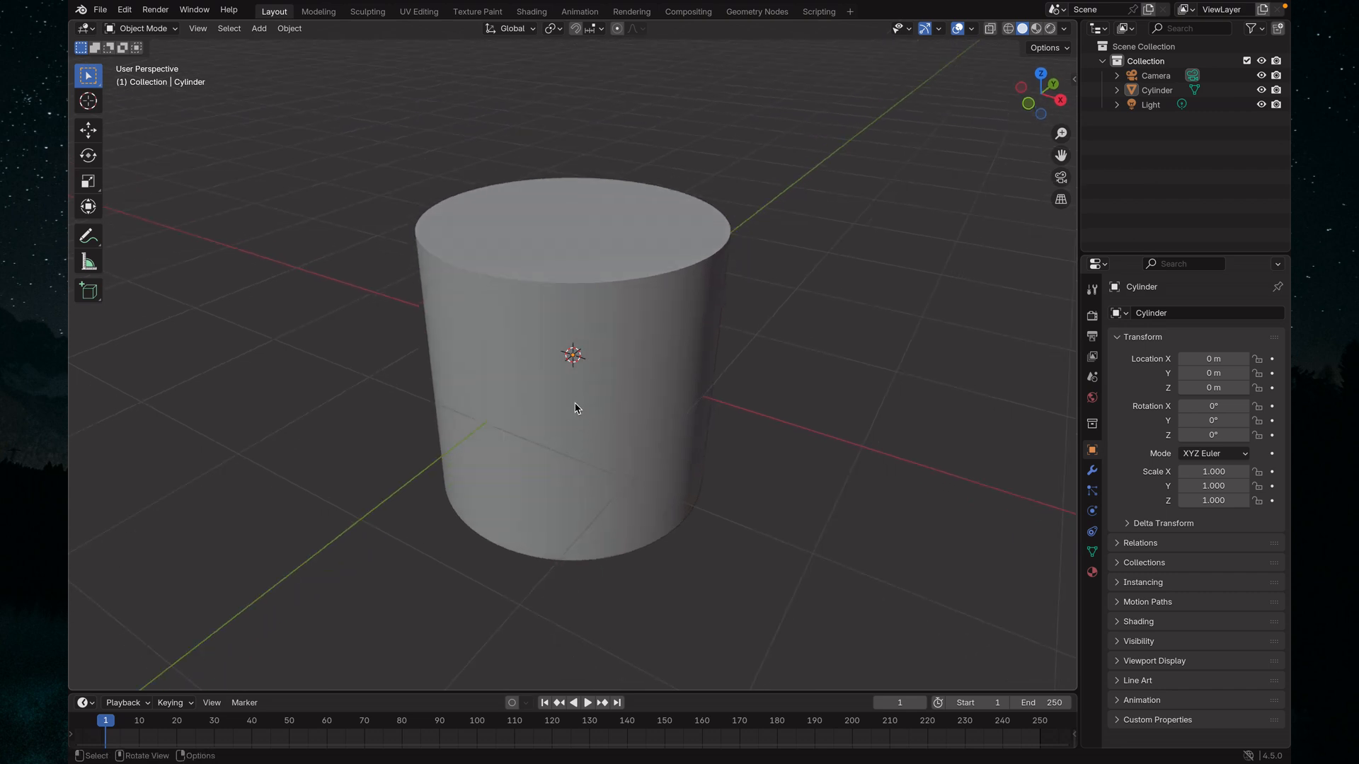
pyautogui.moveTo(564, 347); pyautogui.dragTo(566, 391, button='middle')
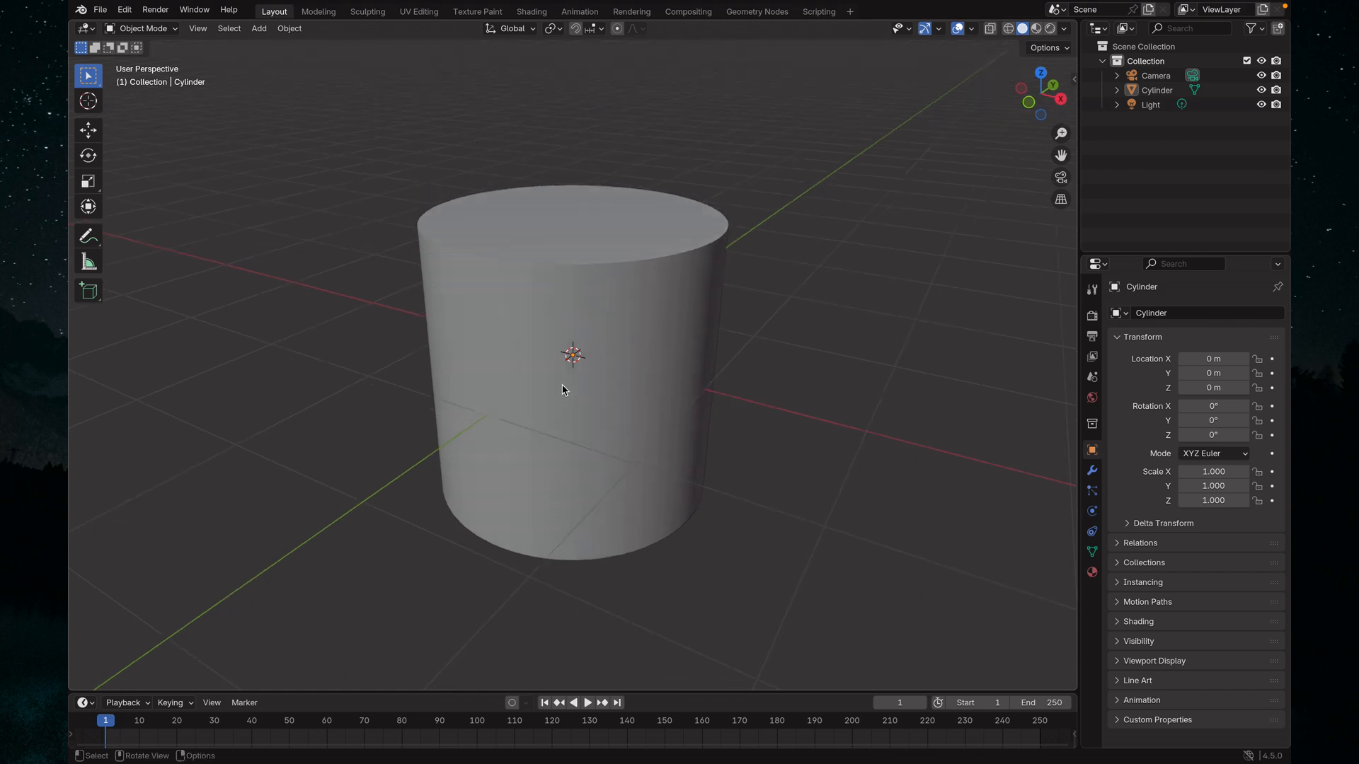
pyautogui.click(544, 362)
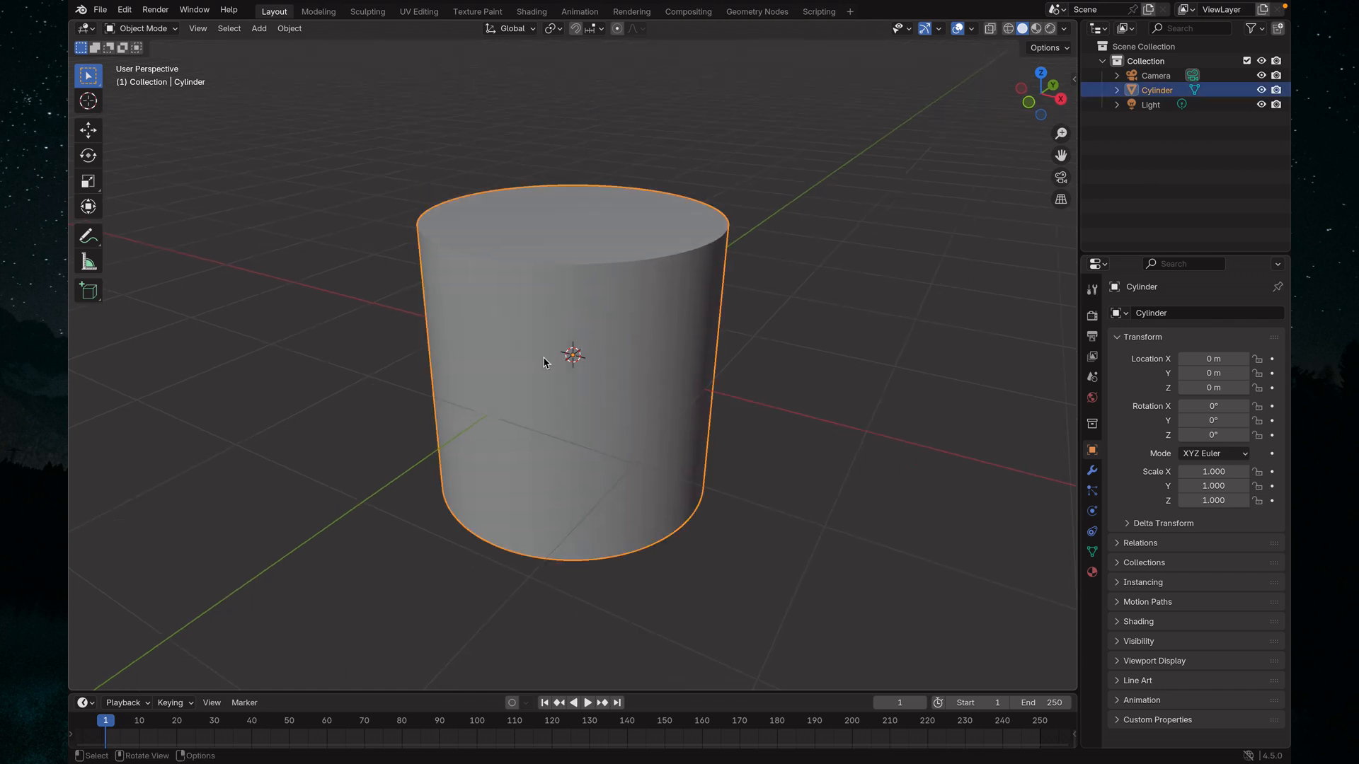
pyautogui.press('s')
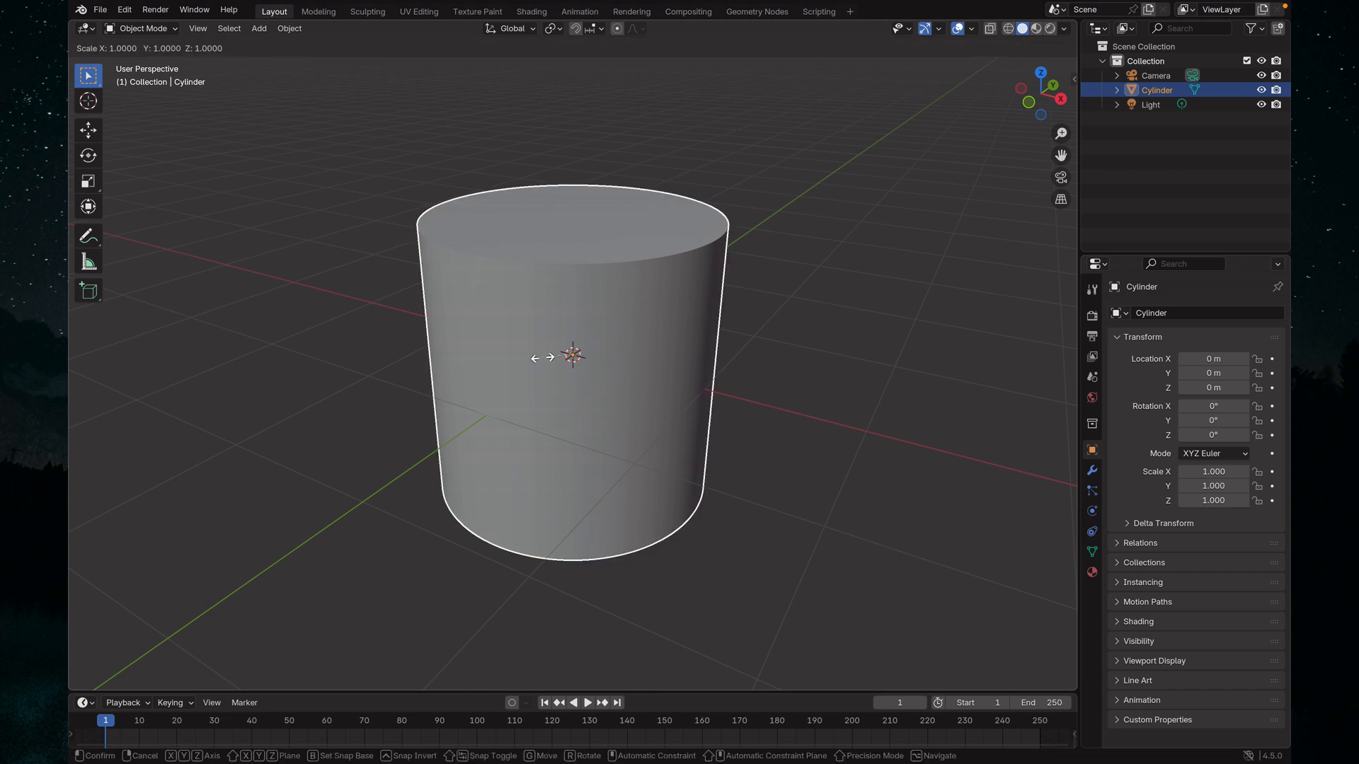
pyautogui.write('z')
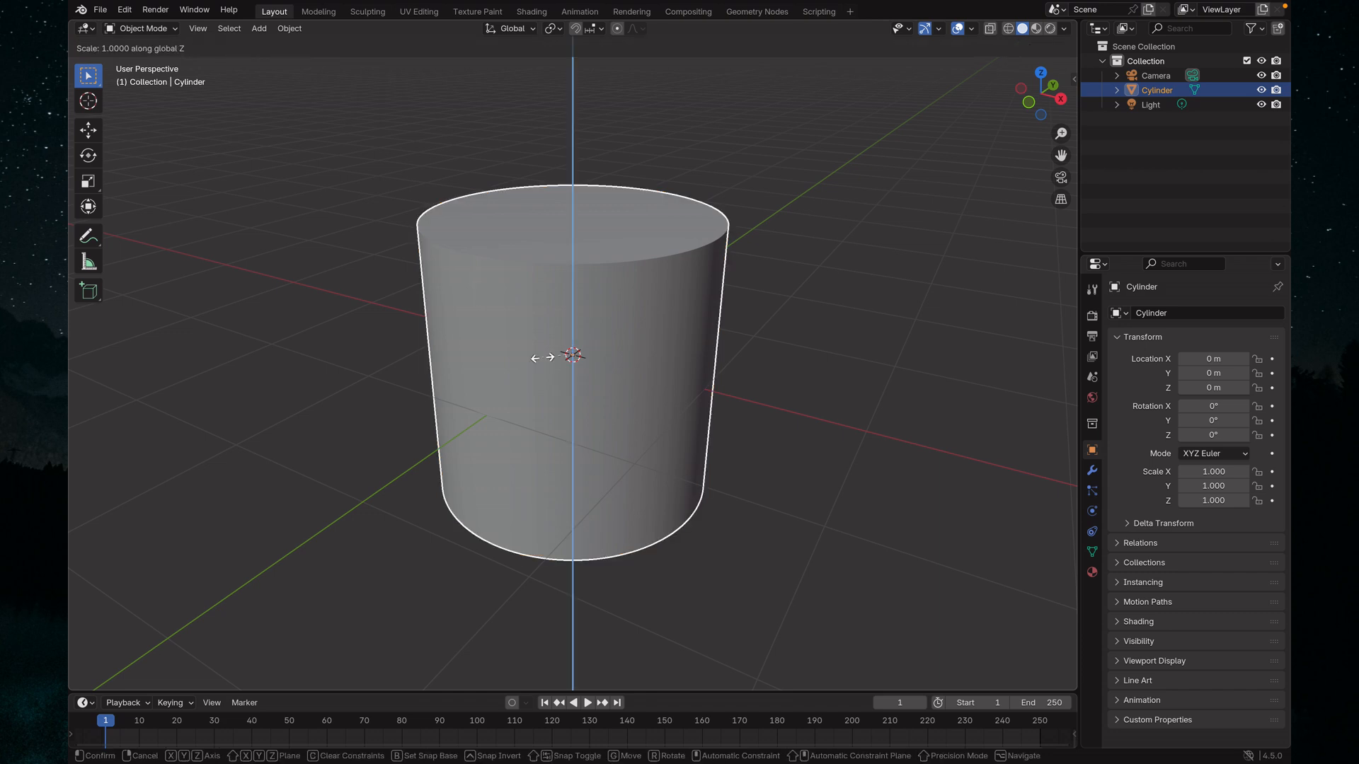
pyautogui.write('0.02')
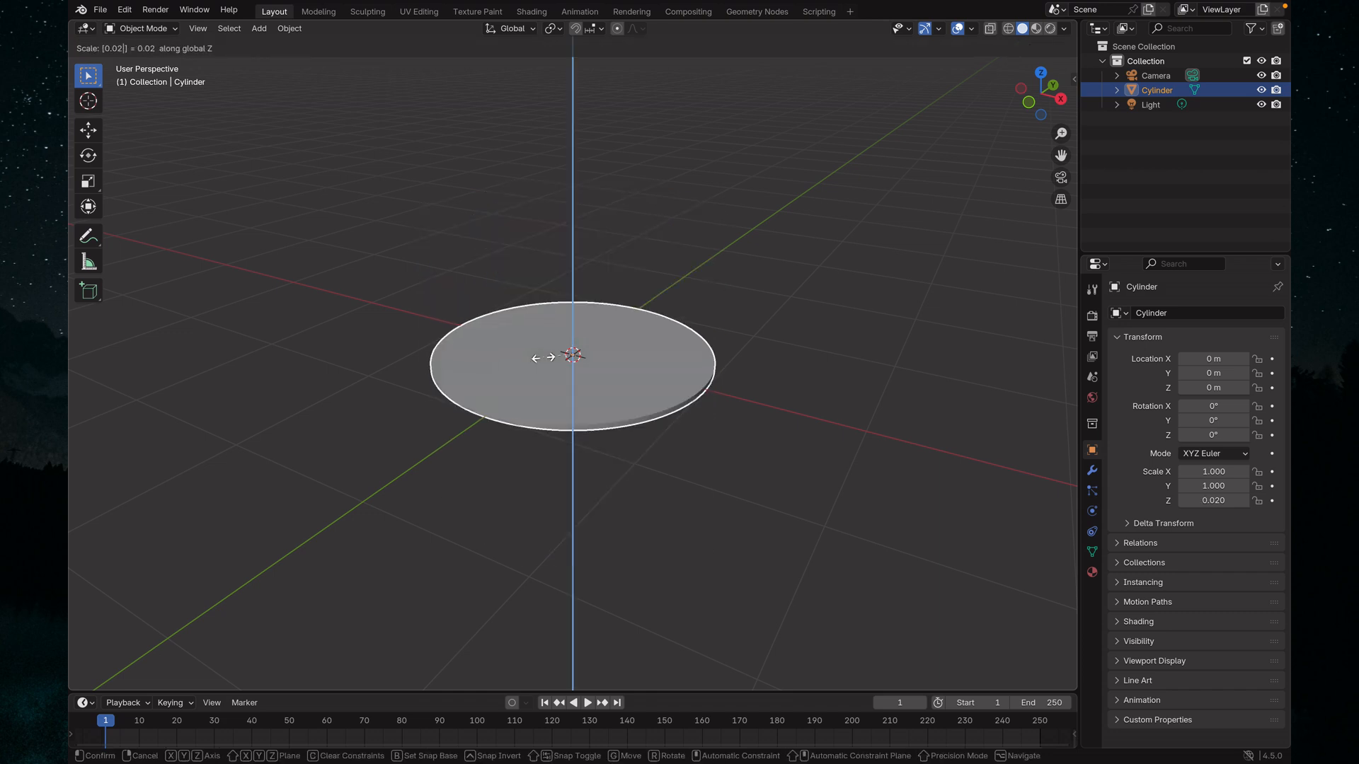
pyautogui.press('Return')
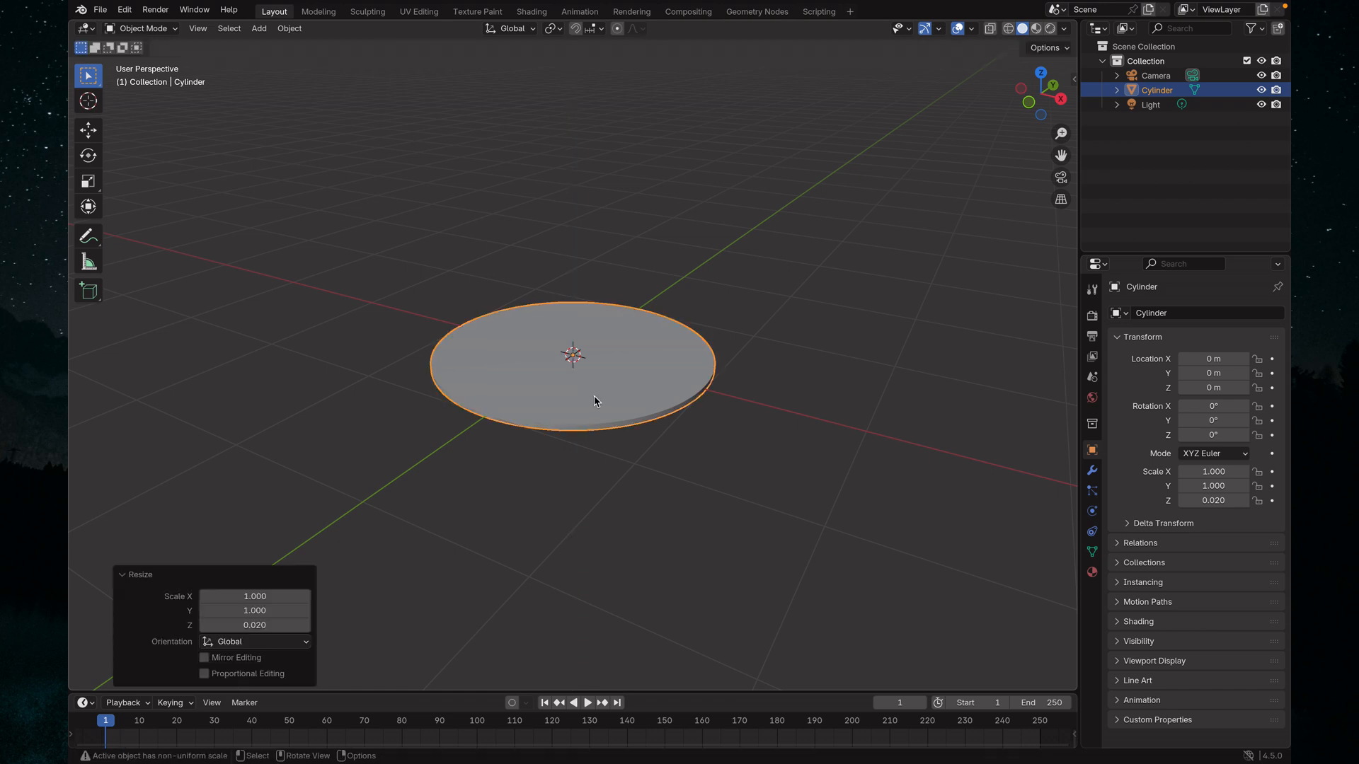
# Widen the disc by scaling it about 1.49 in X and Y only, excluding the Z axis
pyautogui.moveTo(597, 397); pyautogui.dragTo(571, 469, button='middle')
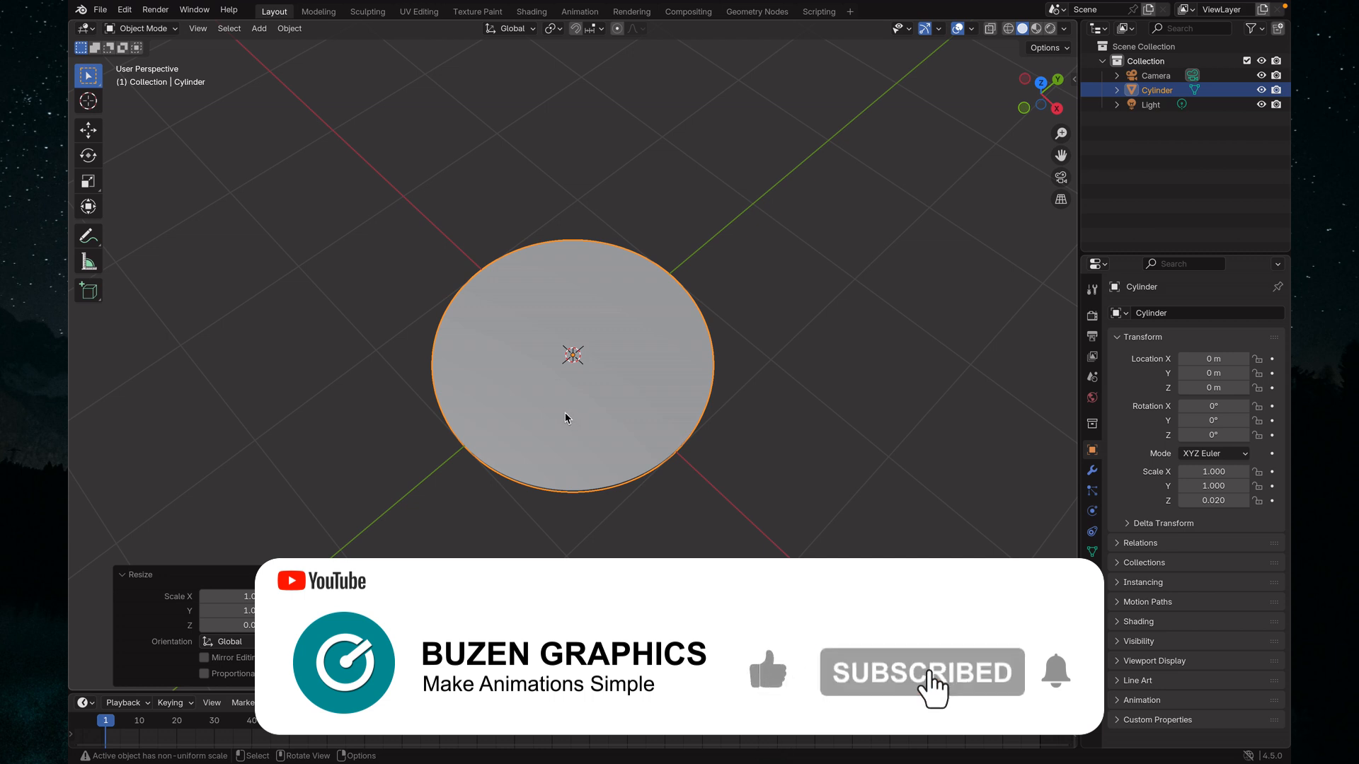
pyautogui.moveTo(564, 418); pyautogui.dragTo(544, 368, button='middle')
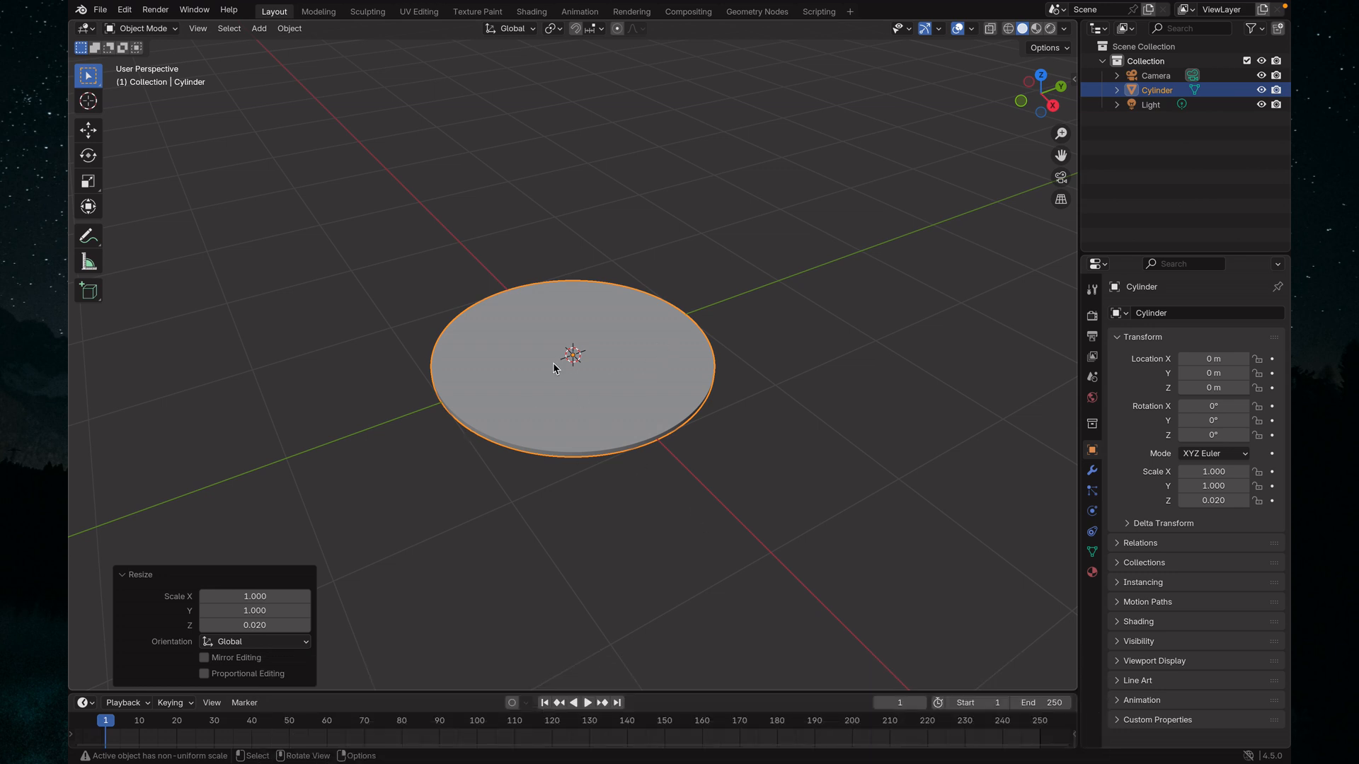
pyautogui.press('s')
pyautogui.hotkey('shift', 'z')
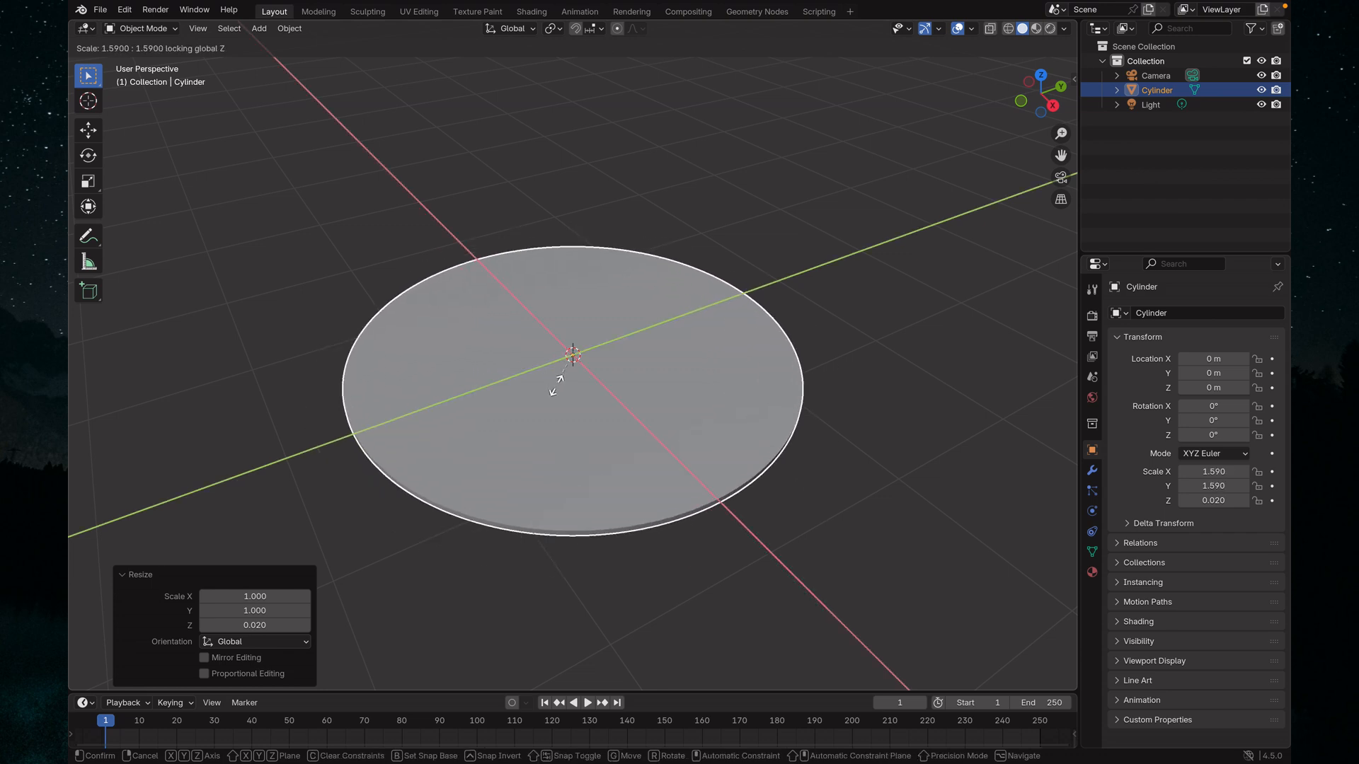
pyautogui.click(557, 383)
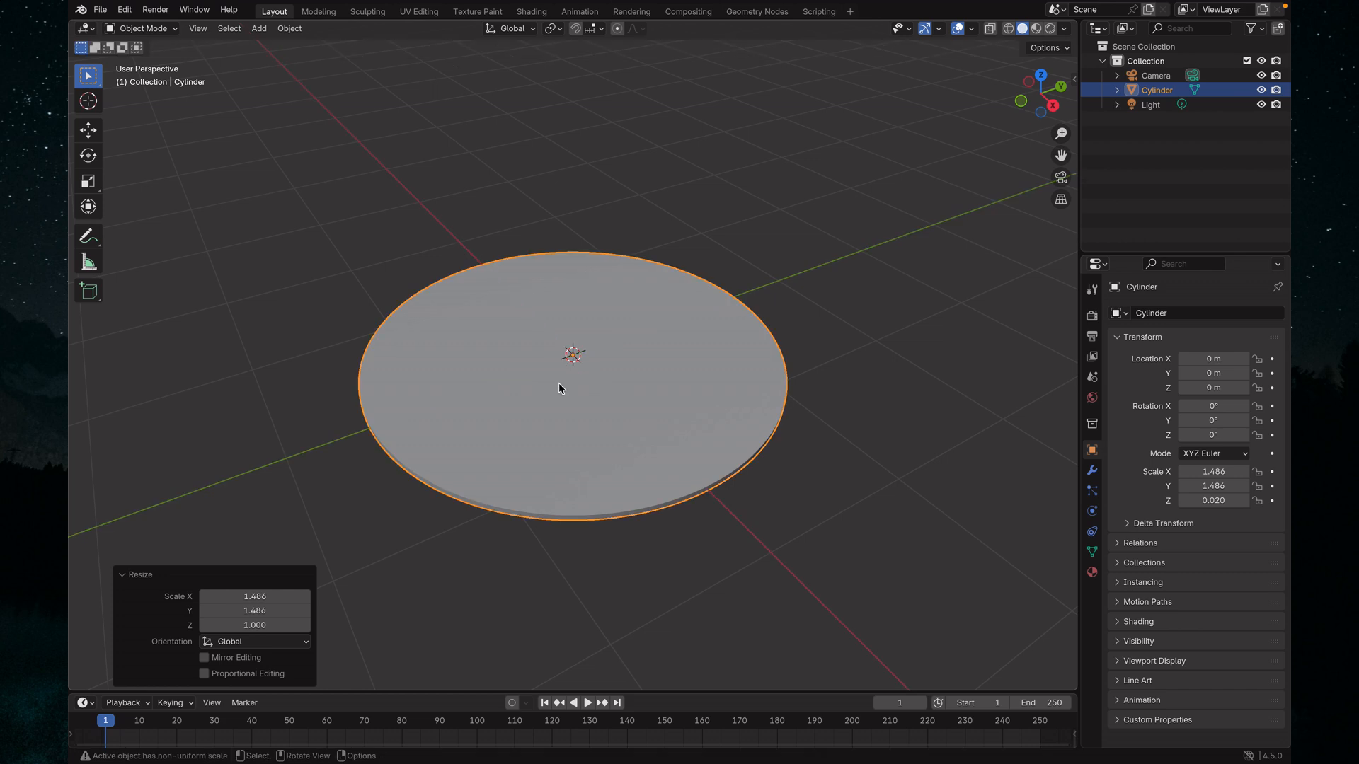
# Add a mesh cube at the centre of the disc
pyautogui.moveTo(578, 377); pyautogui.dragTo(564, 431, button='middle')
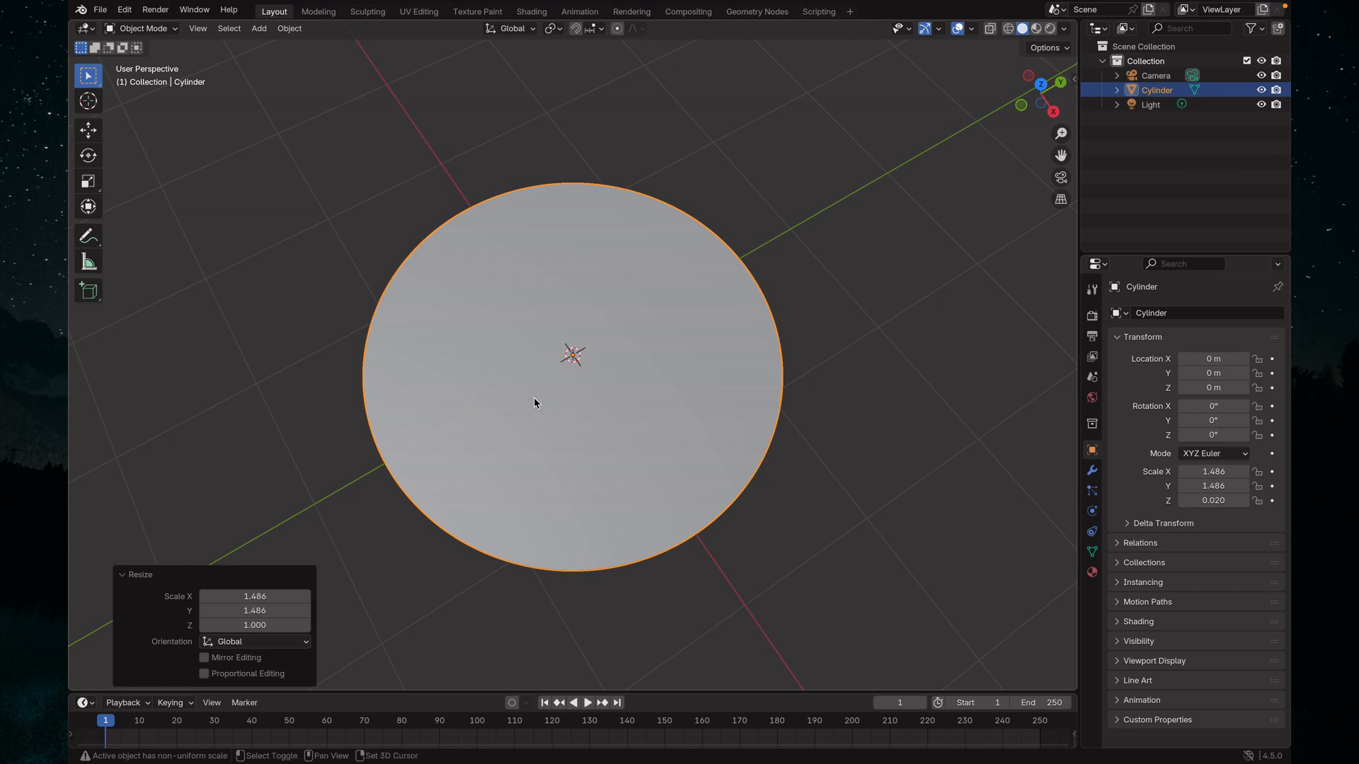
pyautogui.hotkey('shift', 'a')
pyautogui.moveTo(535, 400)
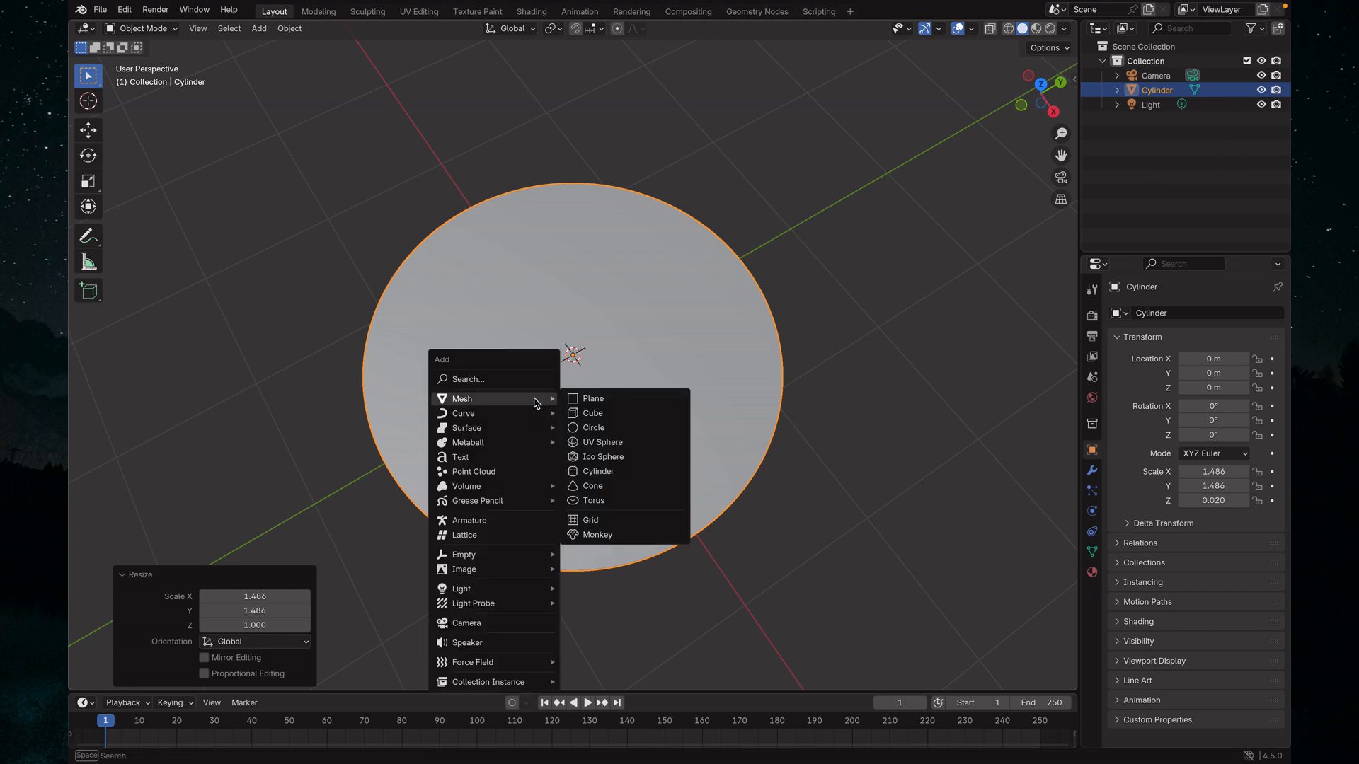
pyautogui.click(600, 414)
# Flatten the cube into a thin plate by scaling it to 0.02 along Z
pyautogui.moveTo(570, 434); pyautogui.dragTo(565, 355, button='middle')
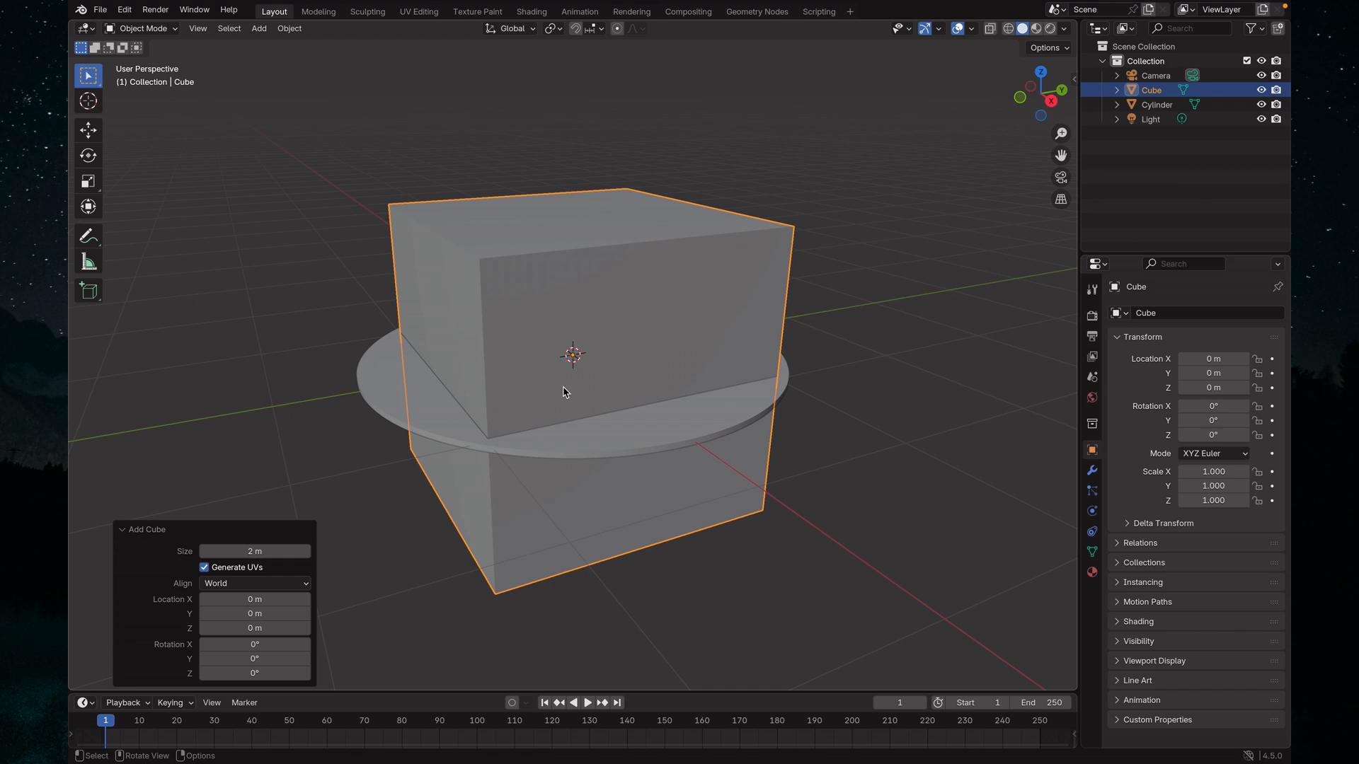
pyautogui.press('s')
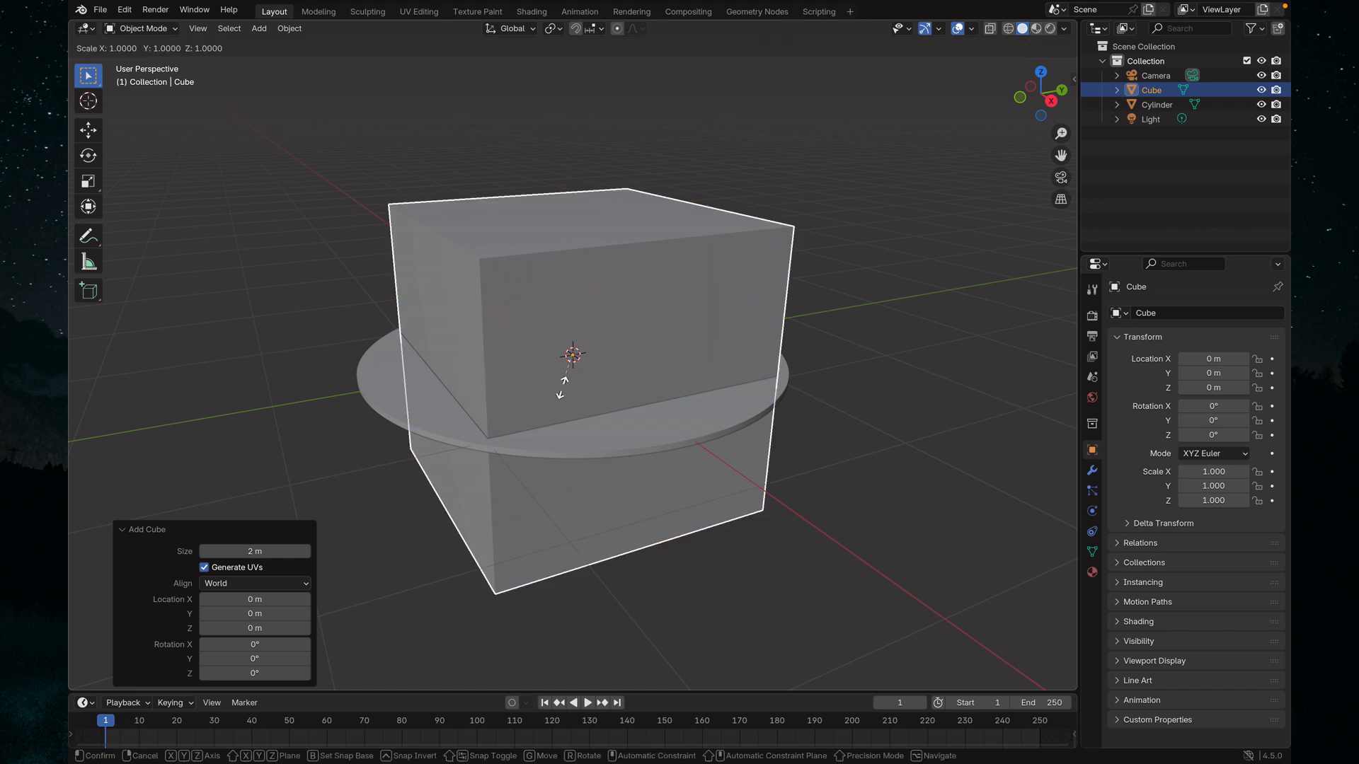
pyautogui.write('z')
pyautogui.write('0.02')
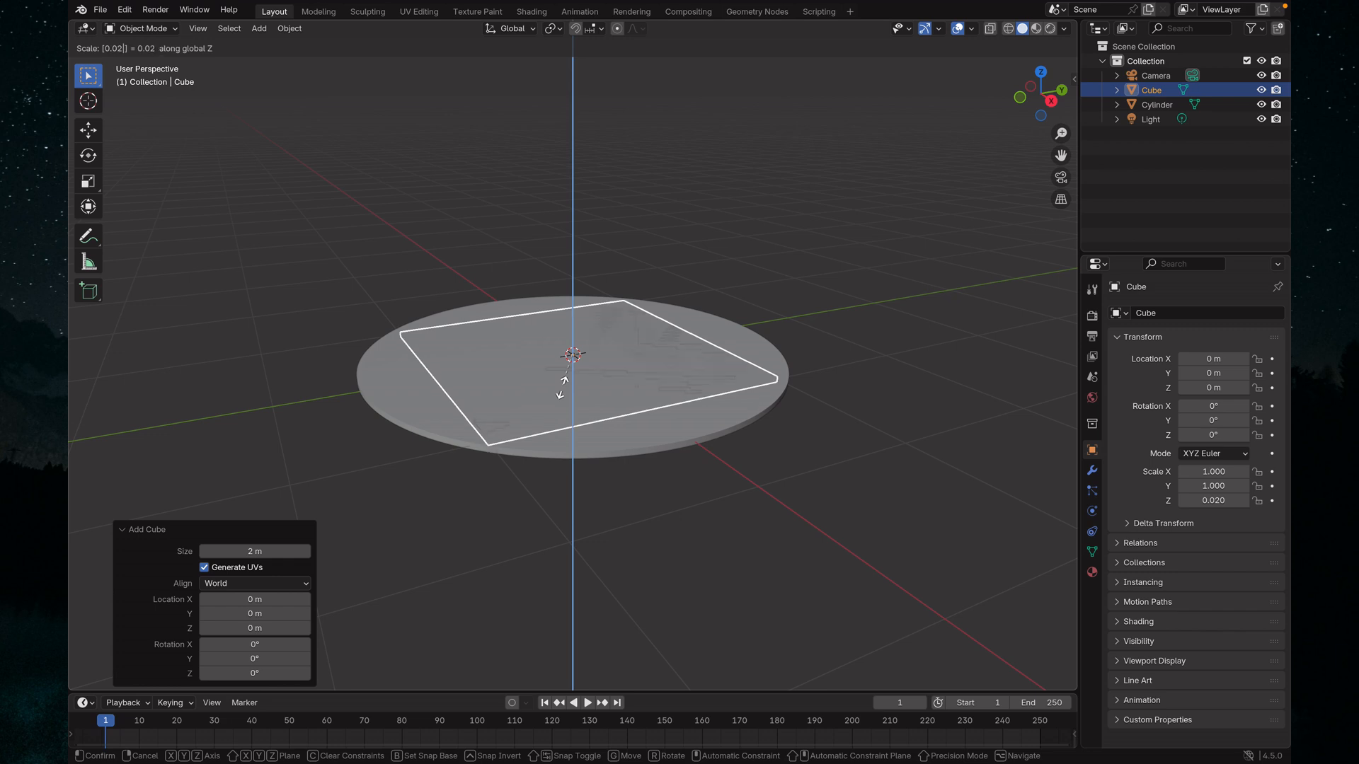
pyautogui.press('Return')
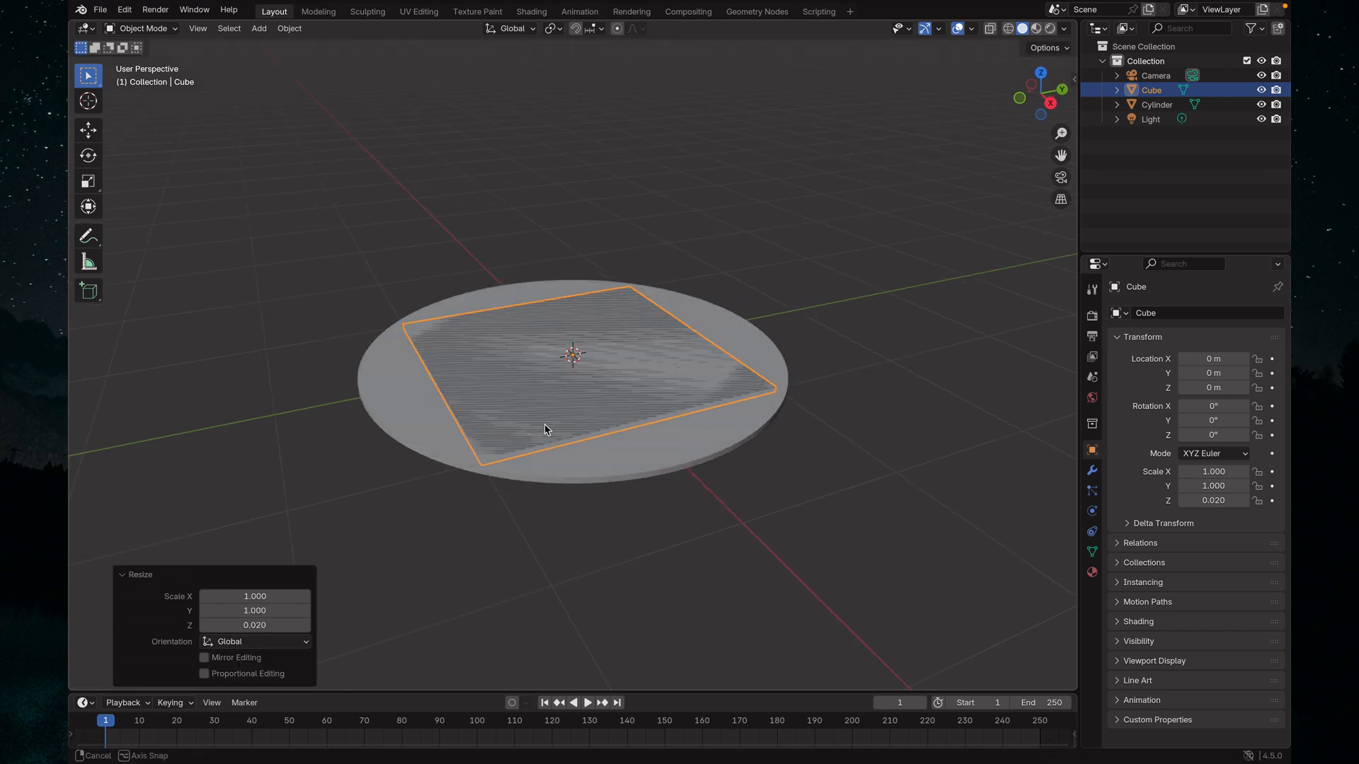
# In the left orthographic view, raise the flattened cube about 0.042 m along Z onto the disc's top surface
pyautogui.moveTo(545, 427); pyautogui.dragTo(545, 388, button='middle')
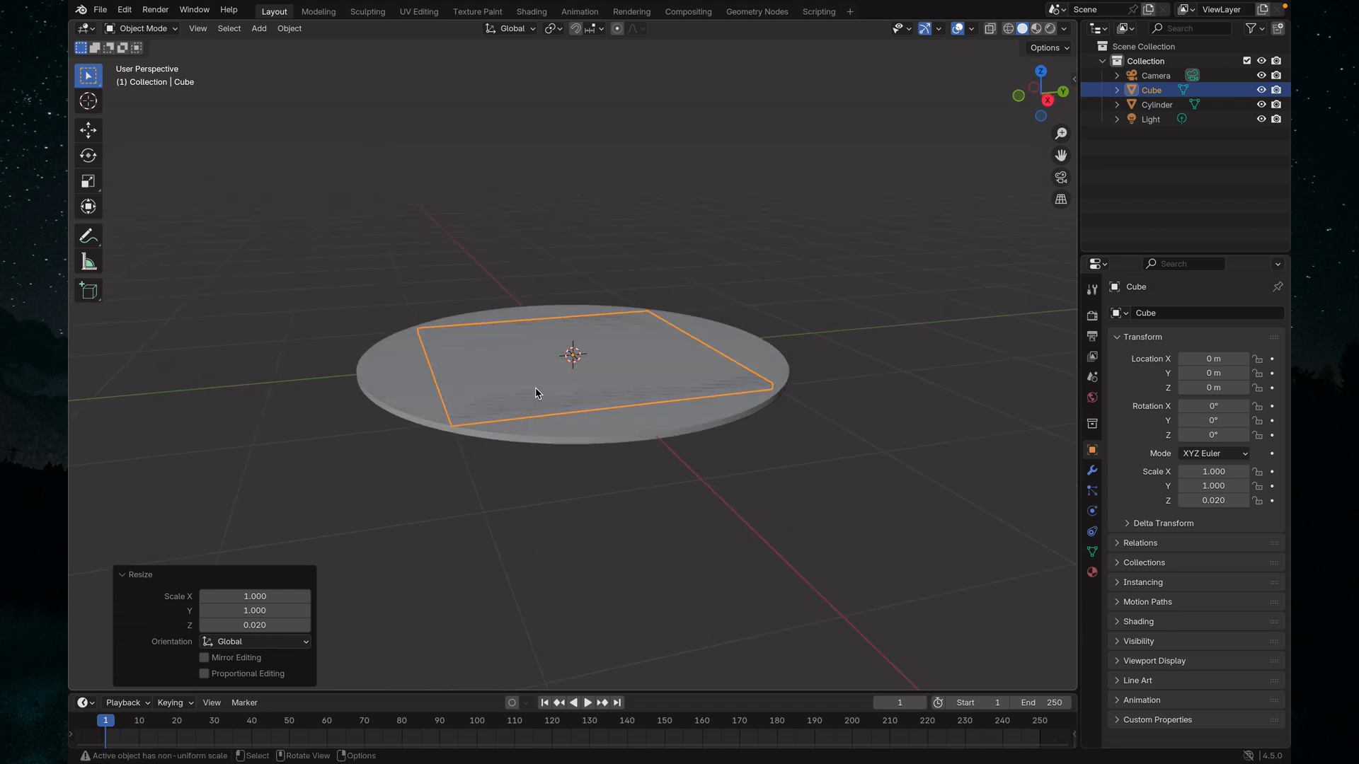
pyautogui.press('`')
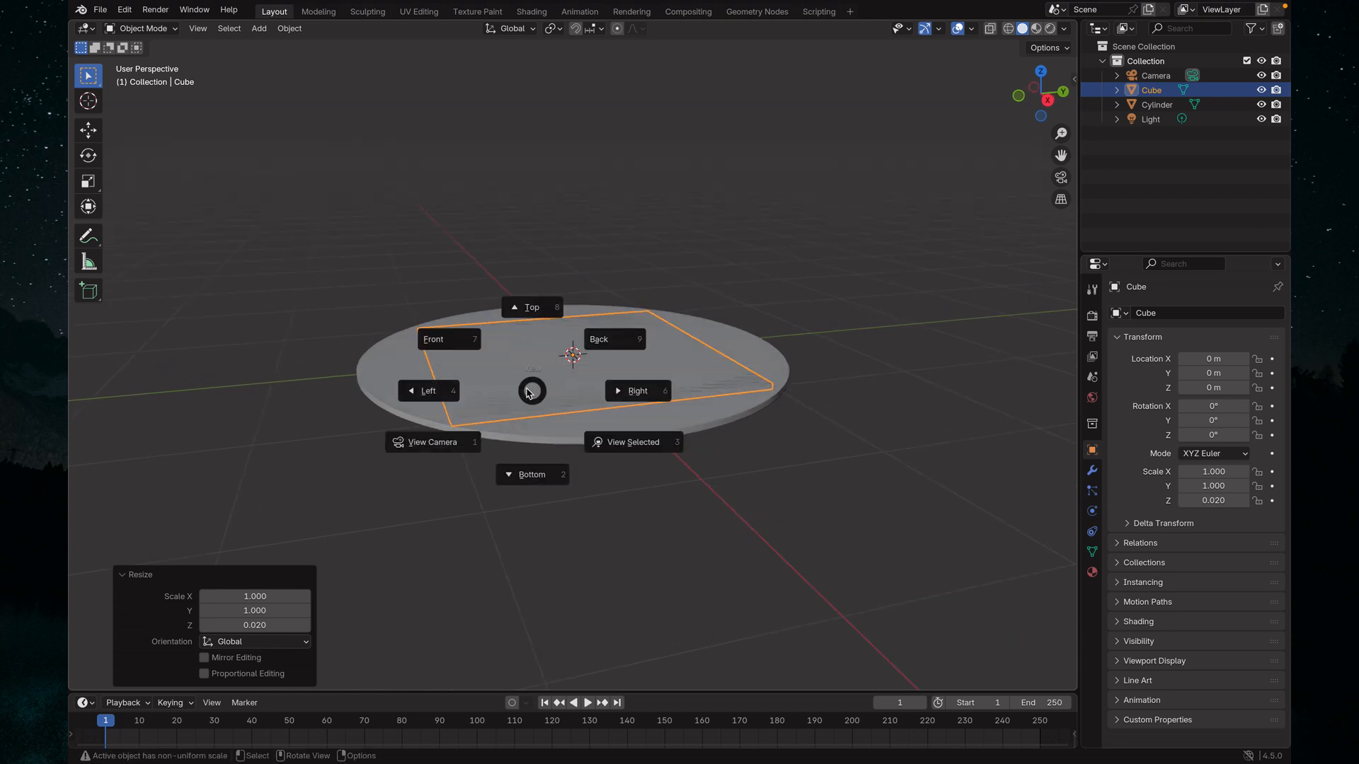
pyautogui.click(430, 389)
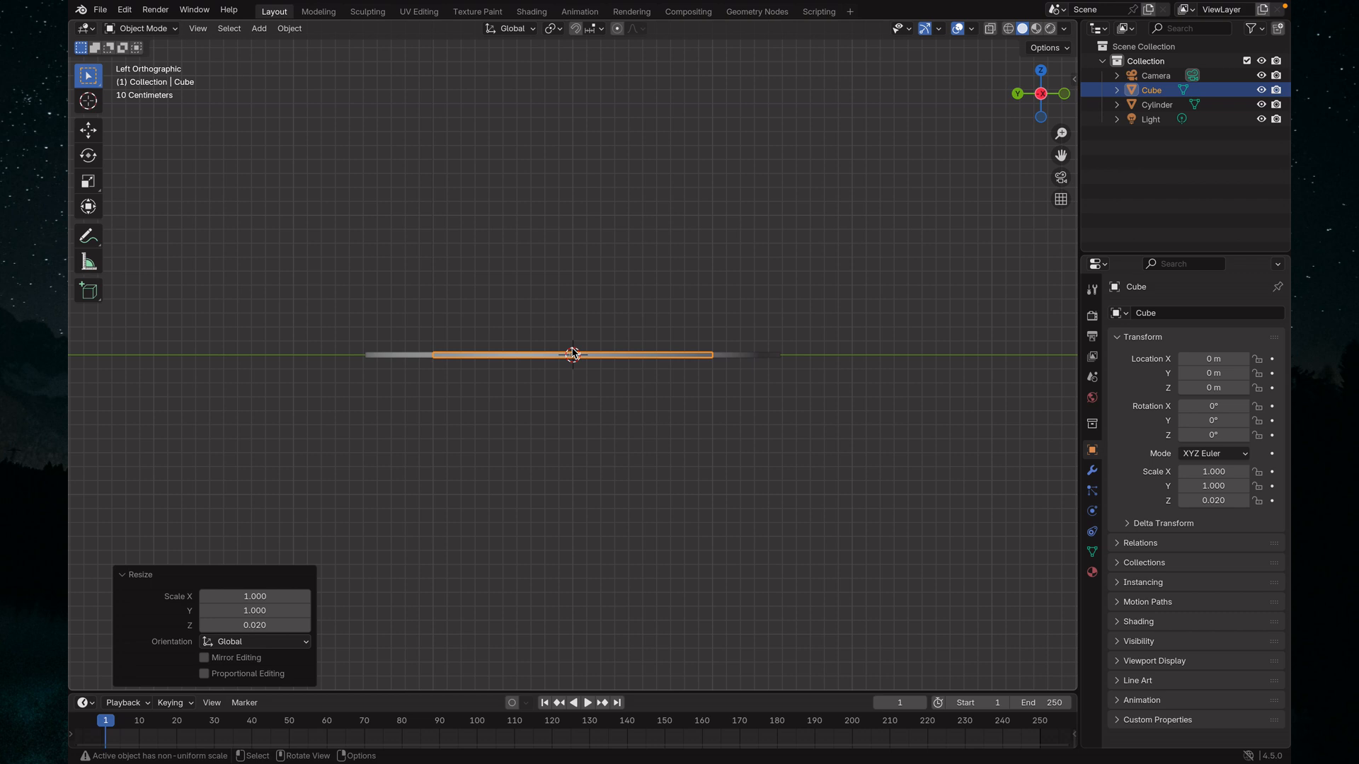
pyautogui.press('g')
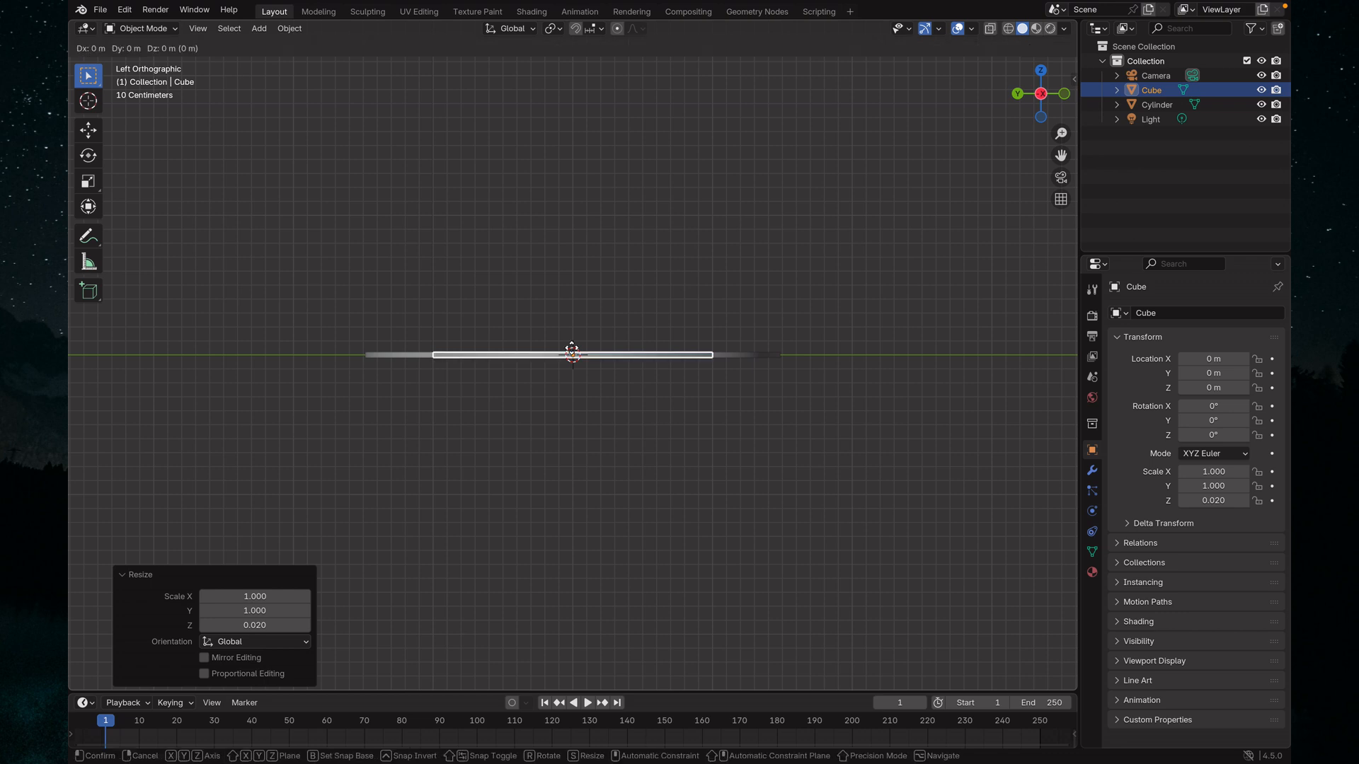
pyautogui.press('z')
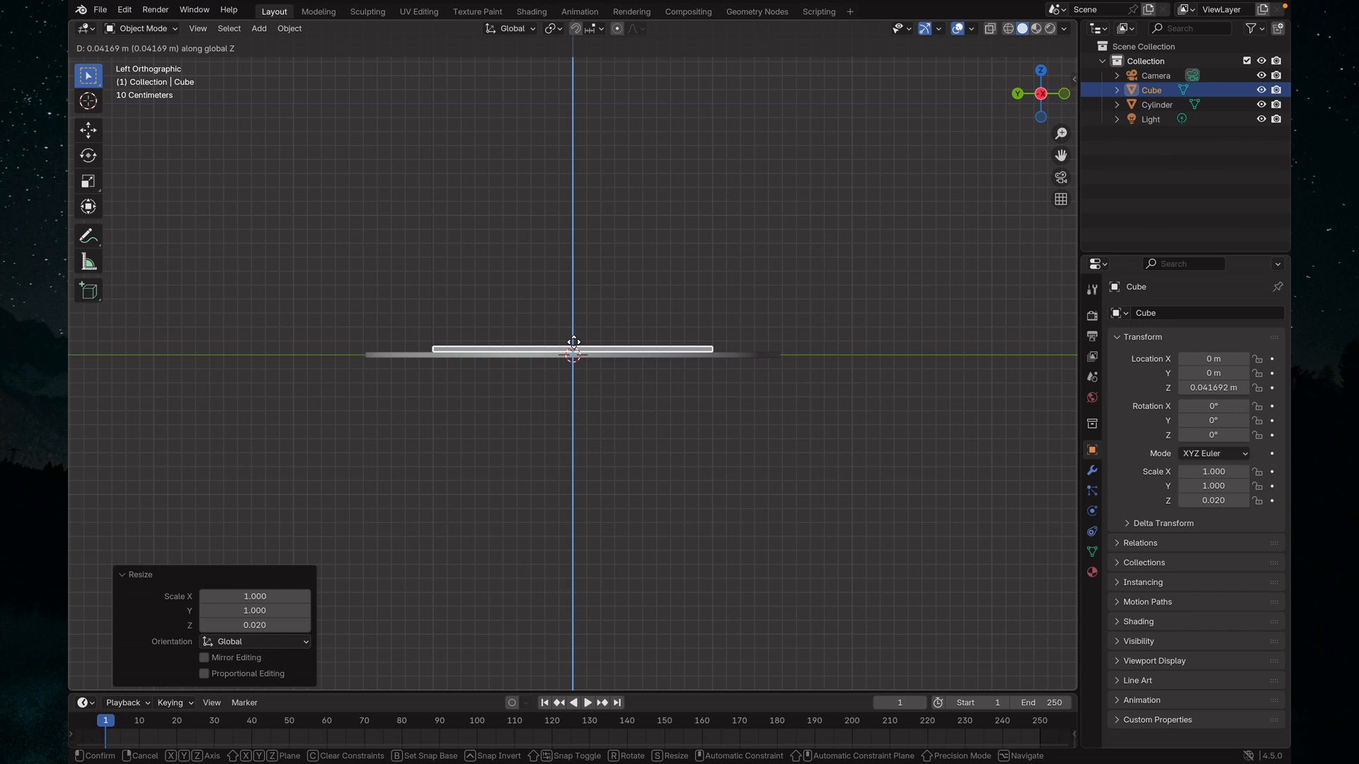
pyautogui.click(573, 342)
# Narrow the plate into a thin strip across the disc by scaling it to about 0.063 along X
pyautogui.moveTo(632, 346); pyautogui.dragTo(643, 426, button='middle')
pyautogui.moveTo(634, 358); pyautogui.dragTo(559, 109, button='middle')
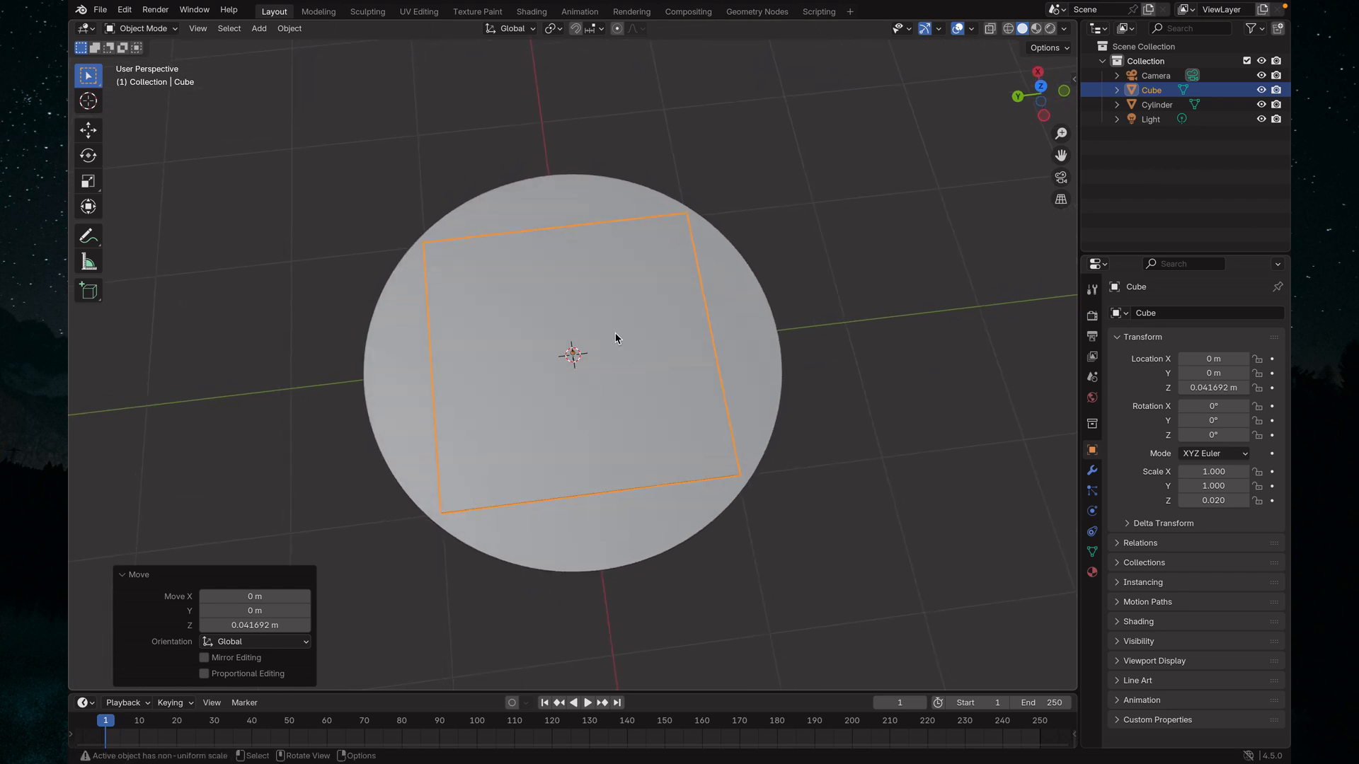
pyautogui.press('s')
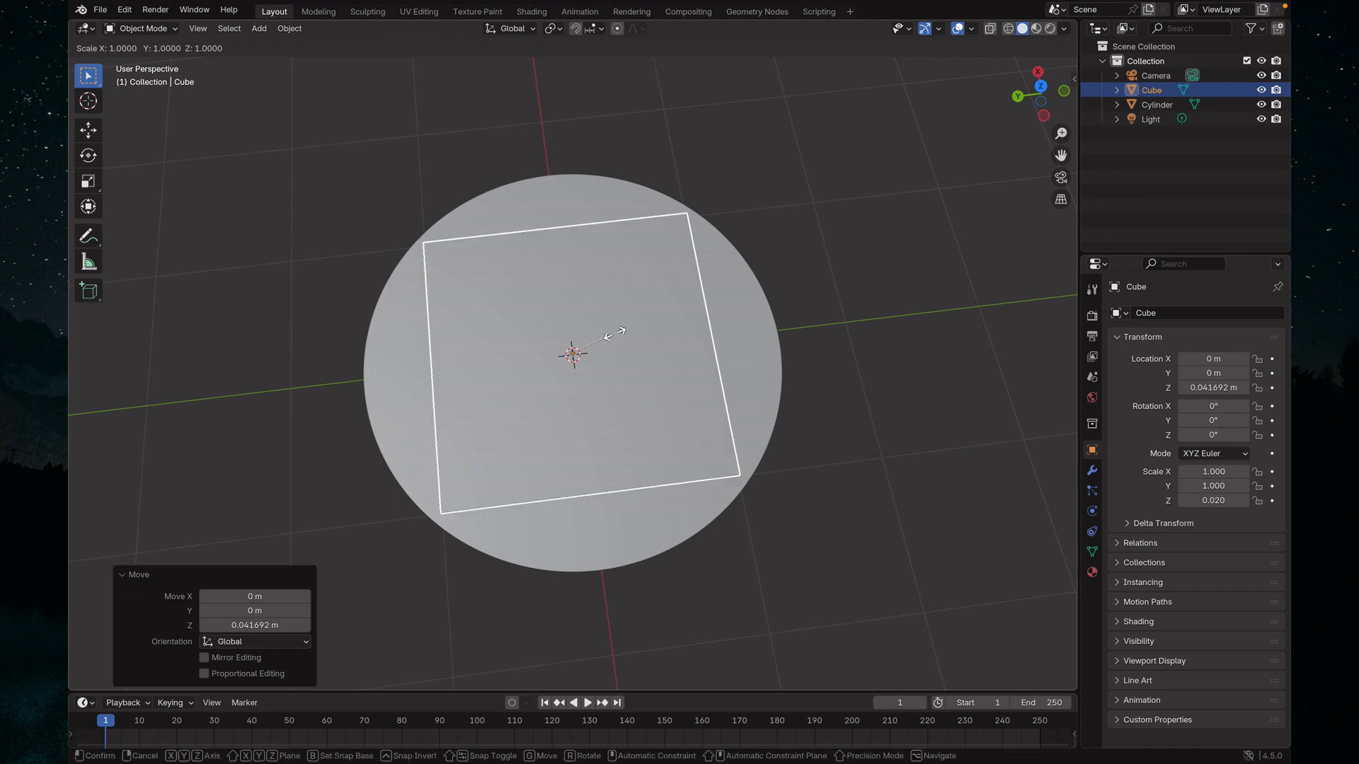
pyautogui.press('x')
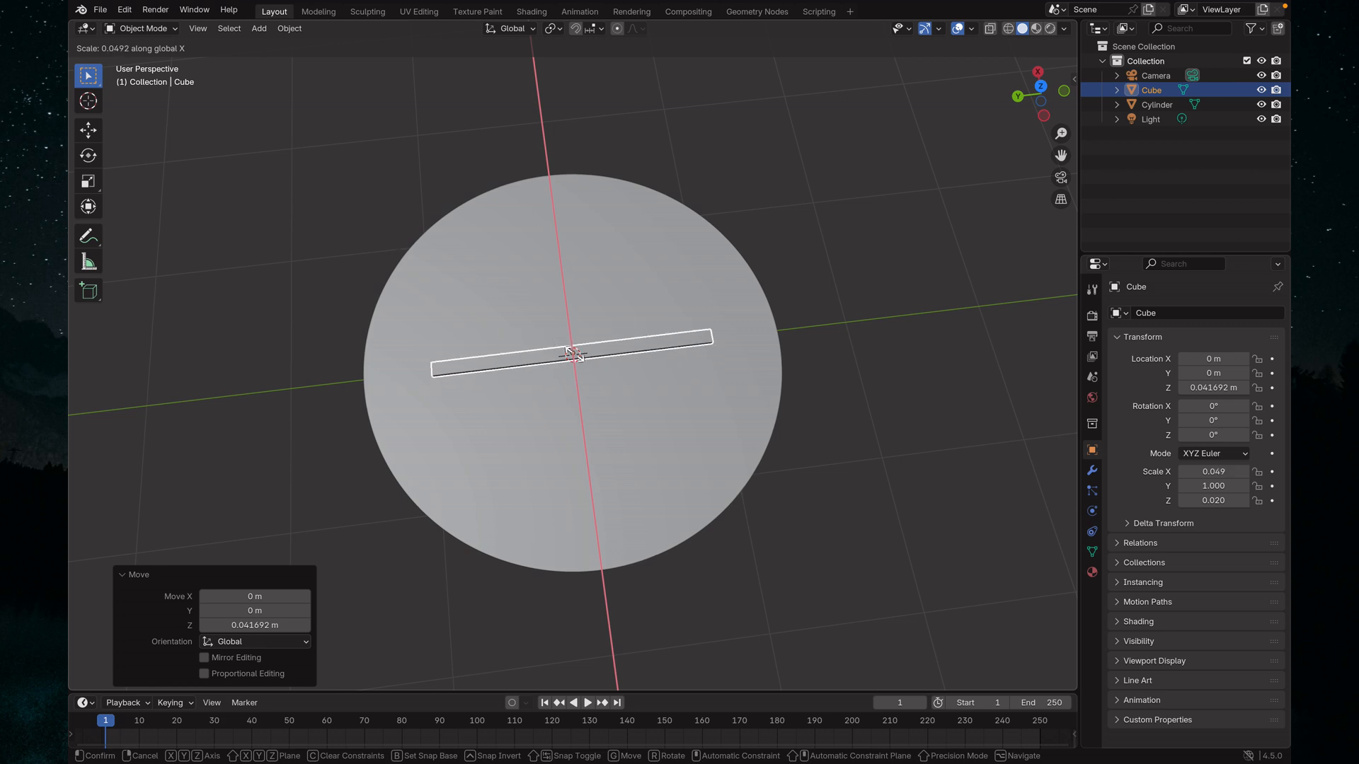
pyautogui.click(575, 354)
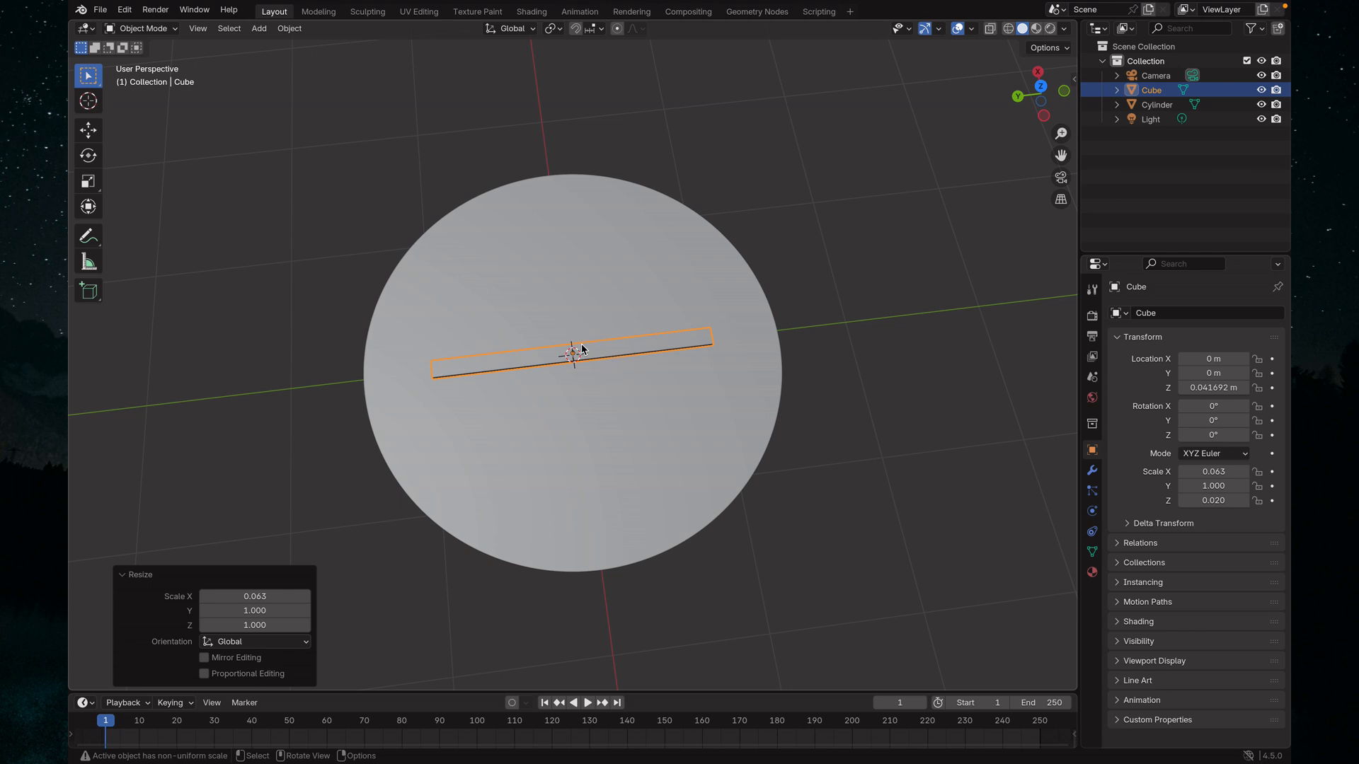
# Shorten the strip on the disc by scaling it to about 0.612 along Y
pyautogui.press('s')
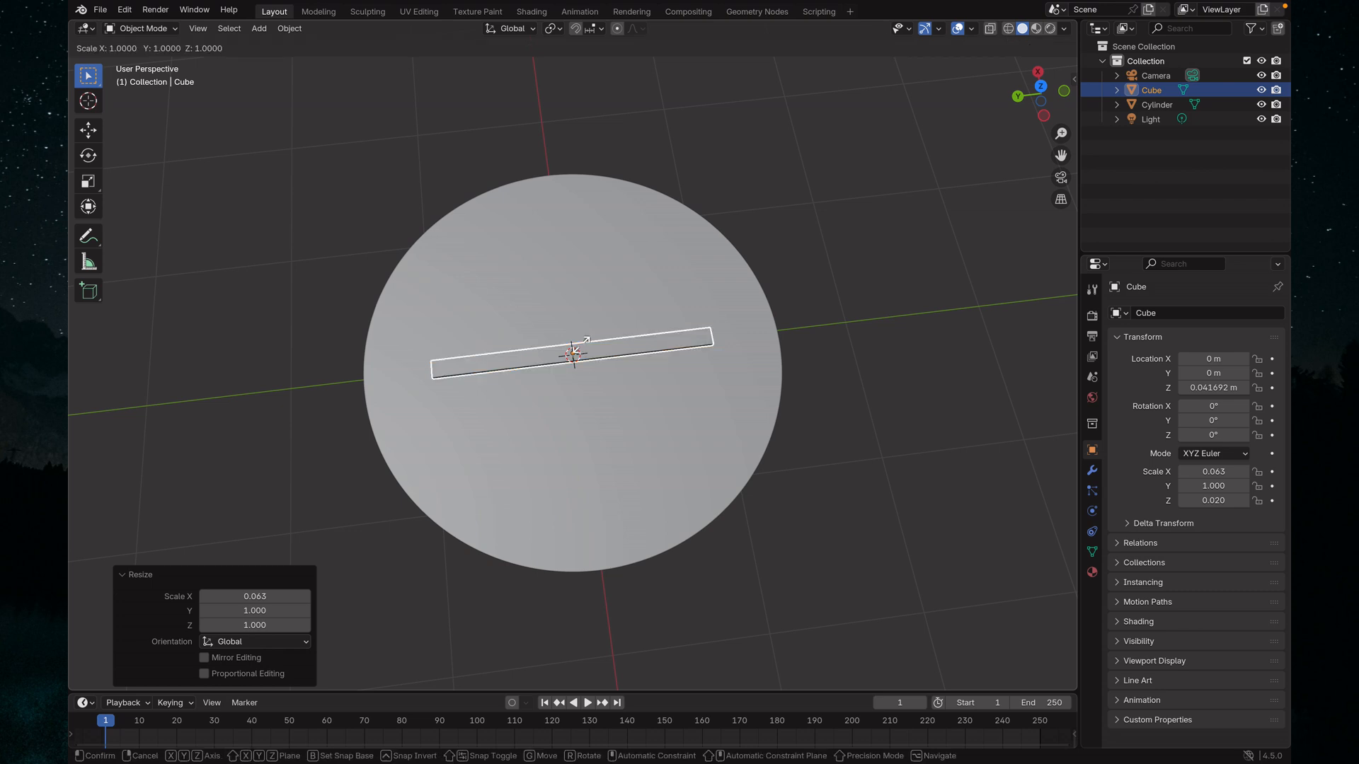
pyautogui.press('y')
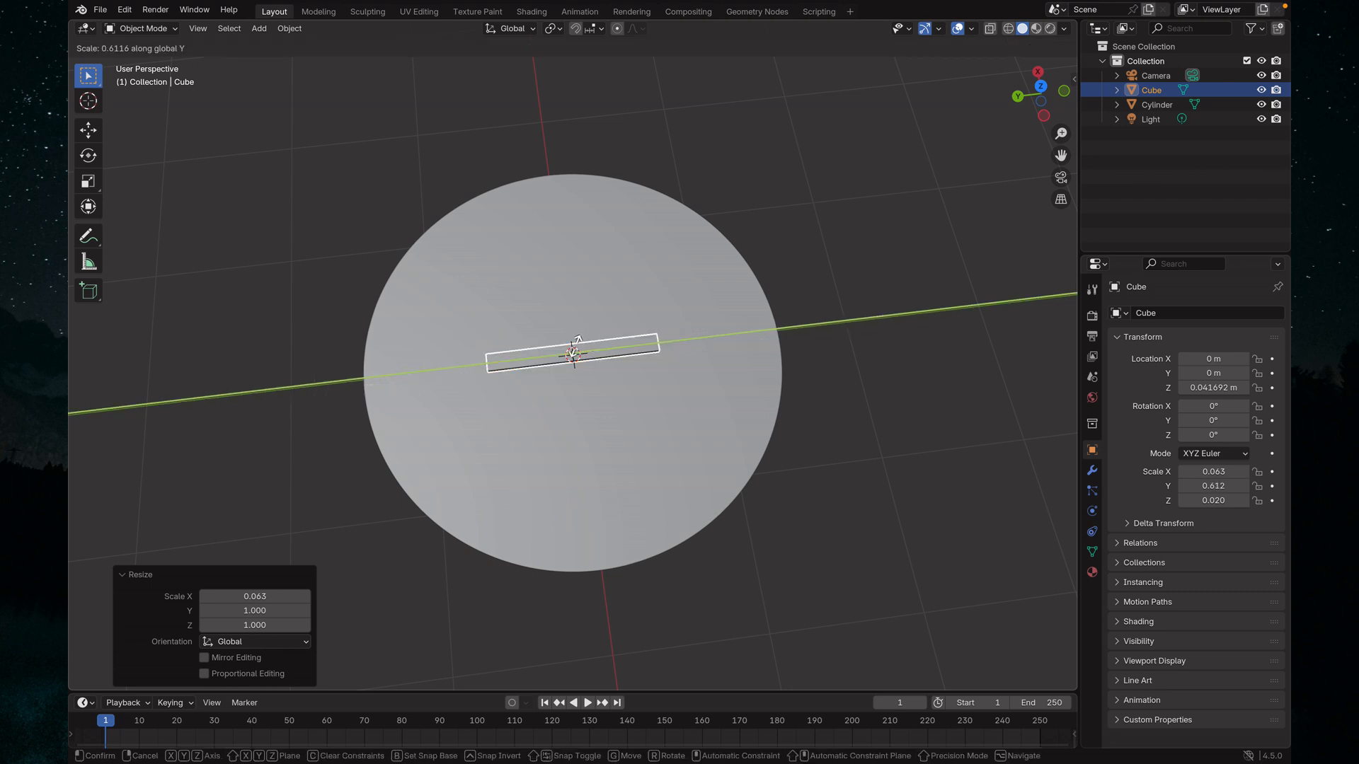
pyautogui.click(578, 340)
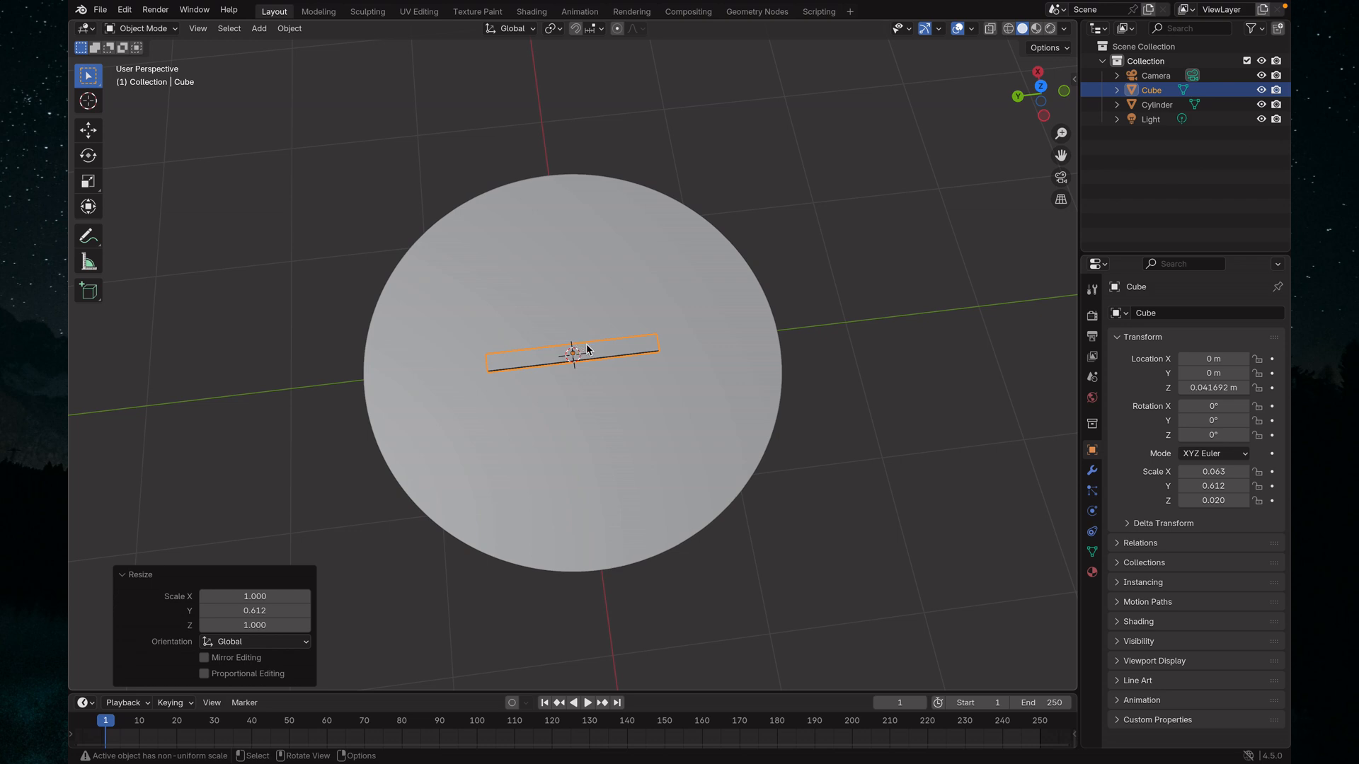
# In Edit Mode, move the strip's whole mesh about -0.541 m along Y so one end sits at its origin, and return to Object Mode
pyautogui.moveTo(600, 369); pyautogui.dragTo(600, 406, button='middle')
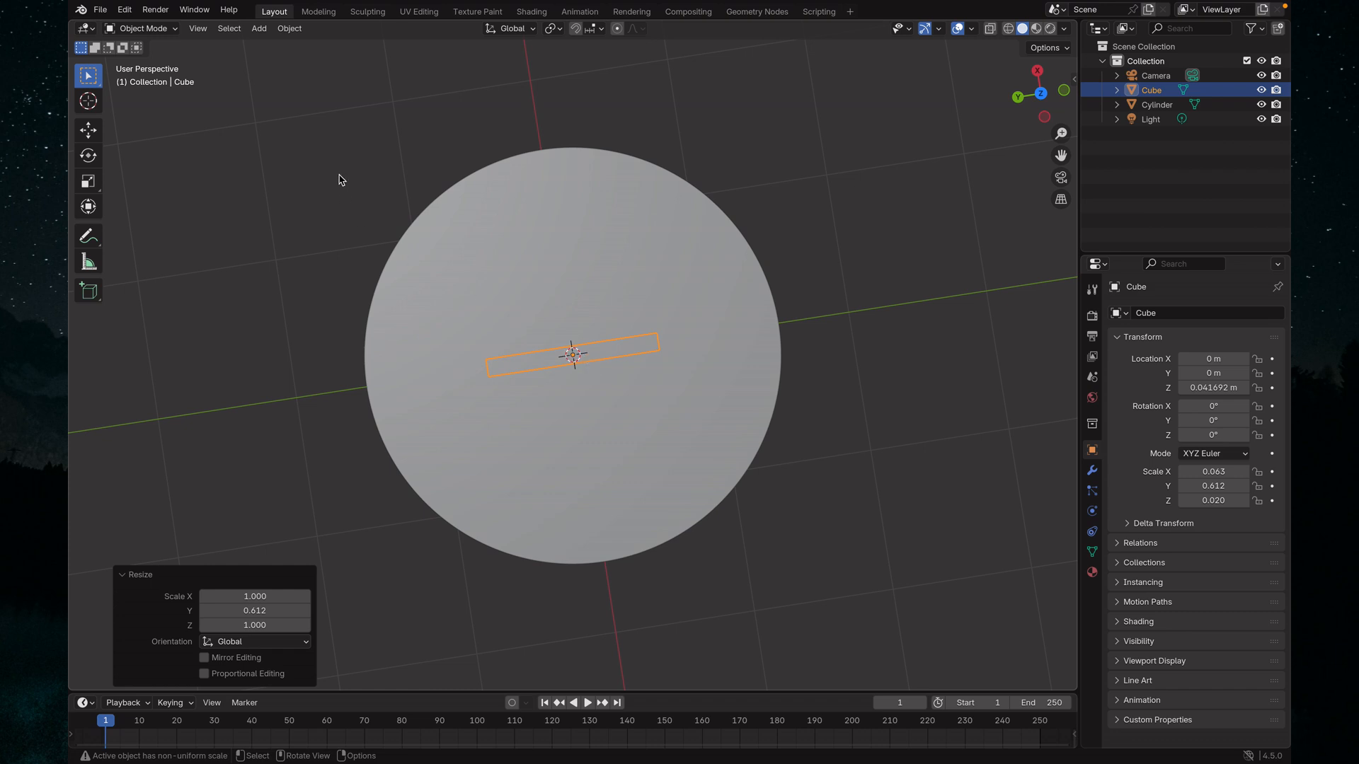
pyautogui.click(149, 33)
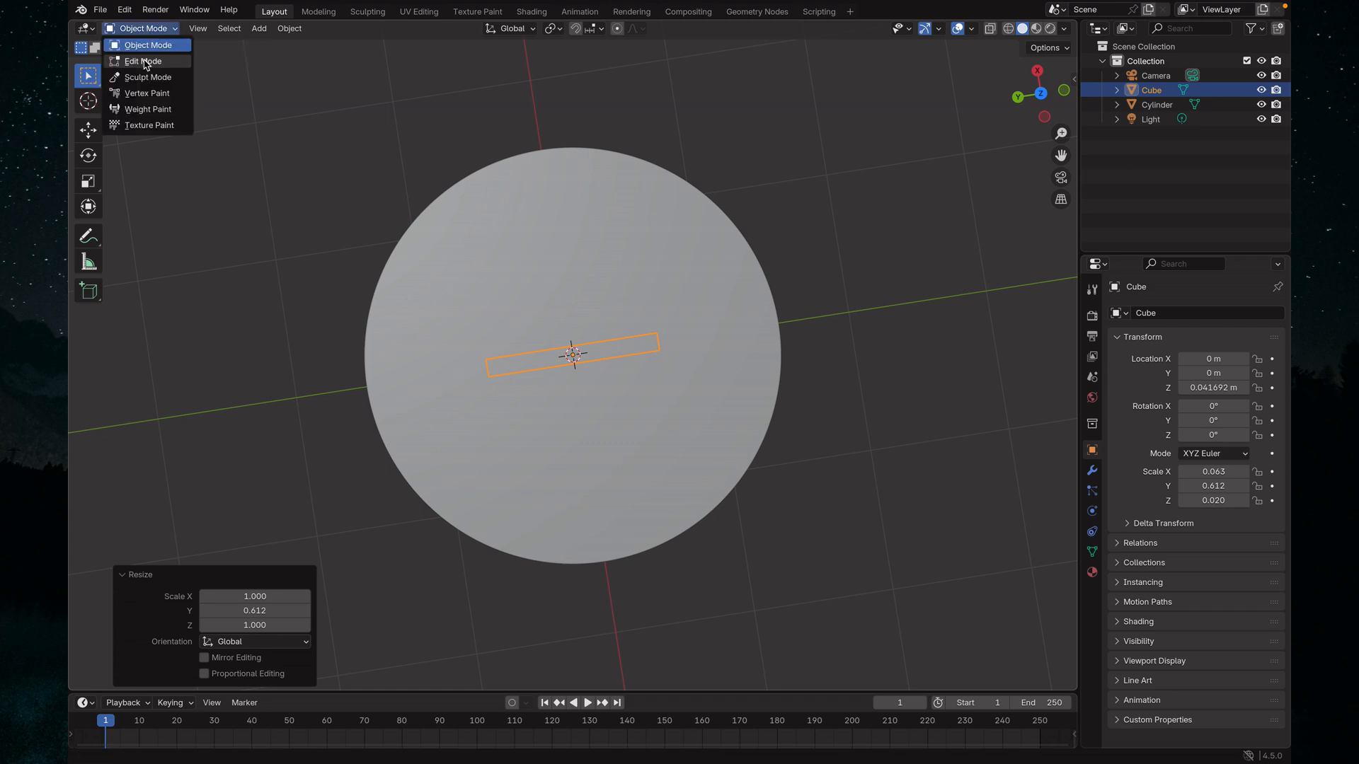
pyautogui.click(145, 62)
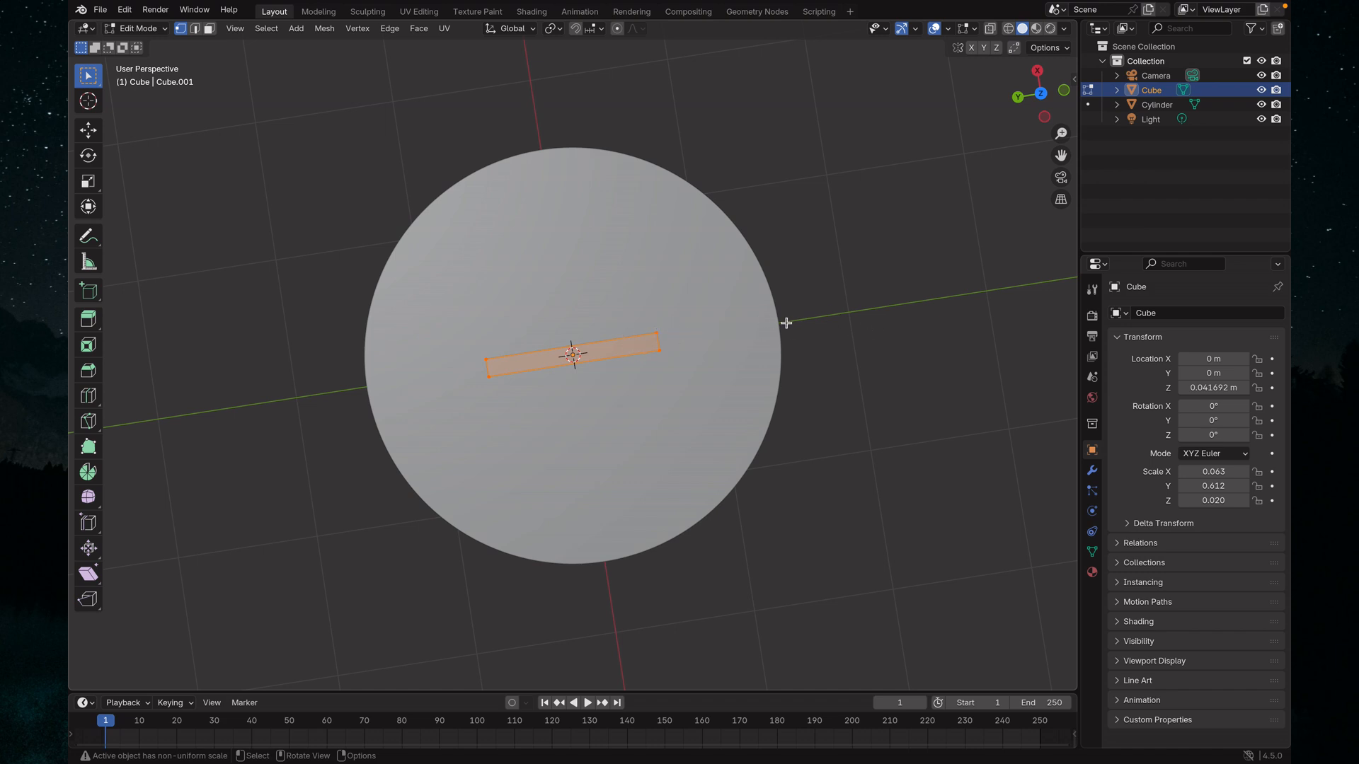
pyautogui.press('g')
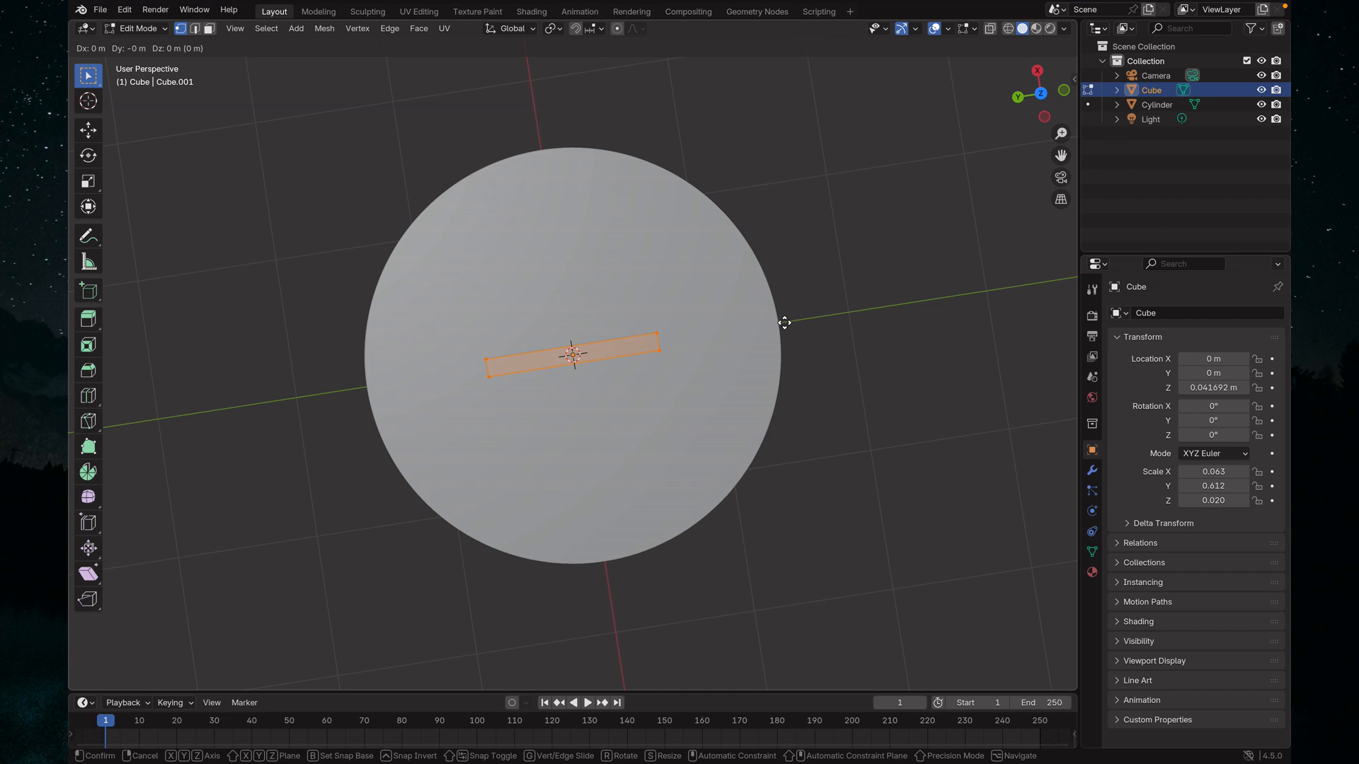
pyautogui.press('y')
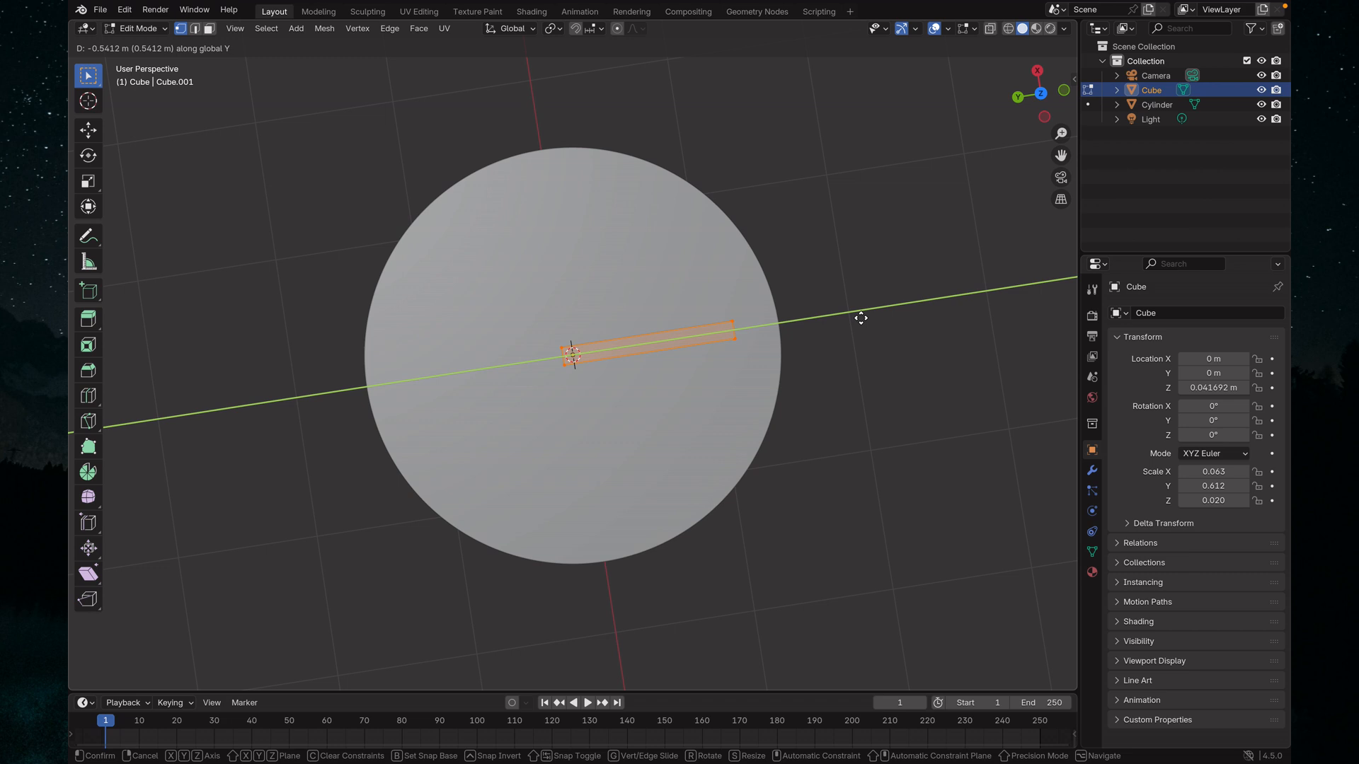
pyautogui.click(860, 318)
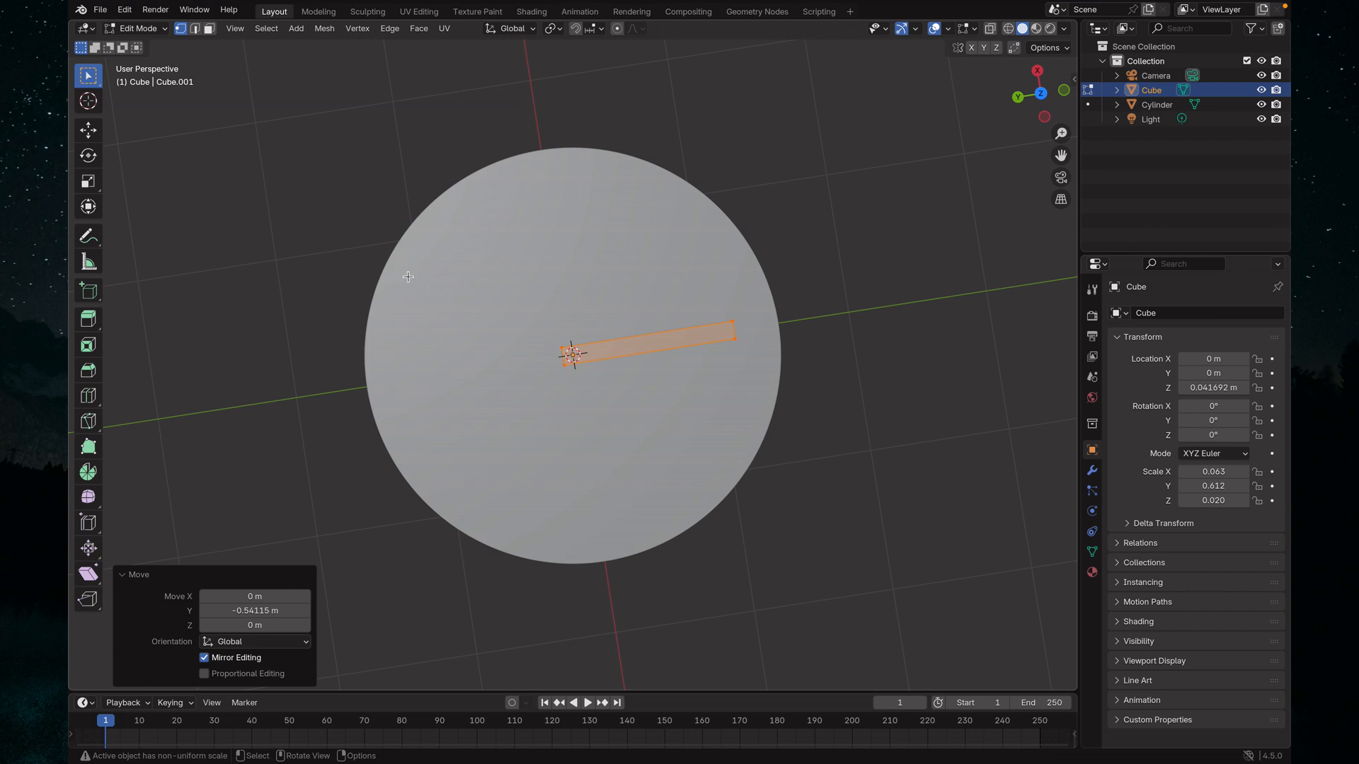
pyautogui.press('Tab')
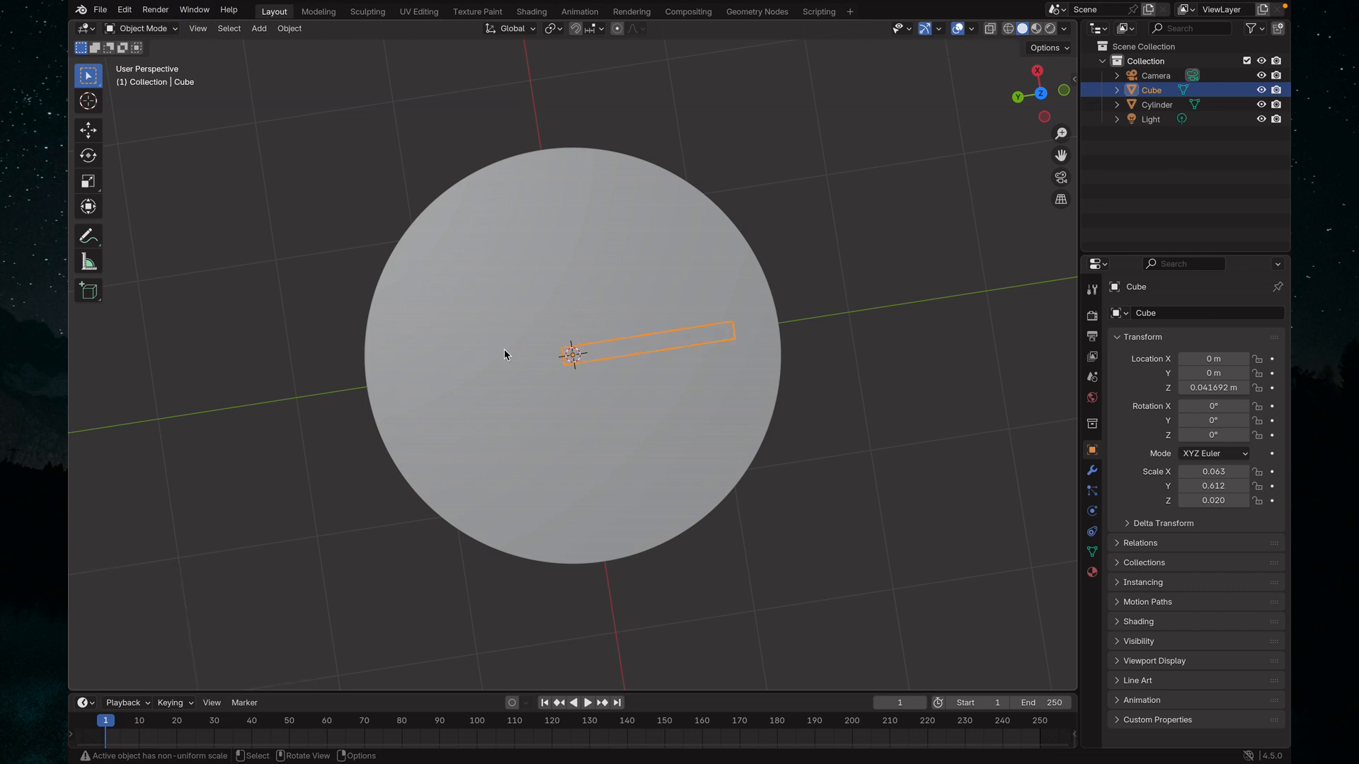
# Duplicate the strip in place by copying and pasting it
pyautogui.moveTo(504, 350); pyautogui.dragTo(584, 334, button='middle')
pyautogui.scroll(1, 517, 363)
pyautogui.moveTo(633, 439); pyautogui.dragTo(675, 413, button='middle')
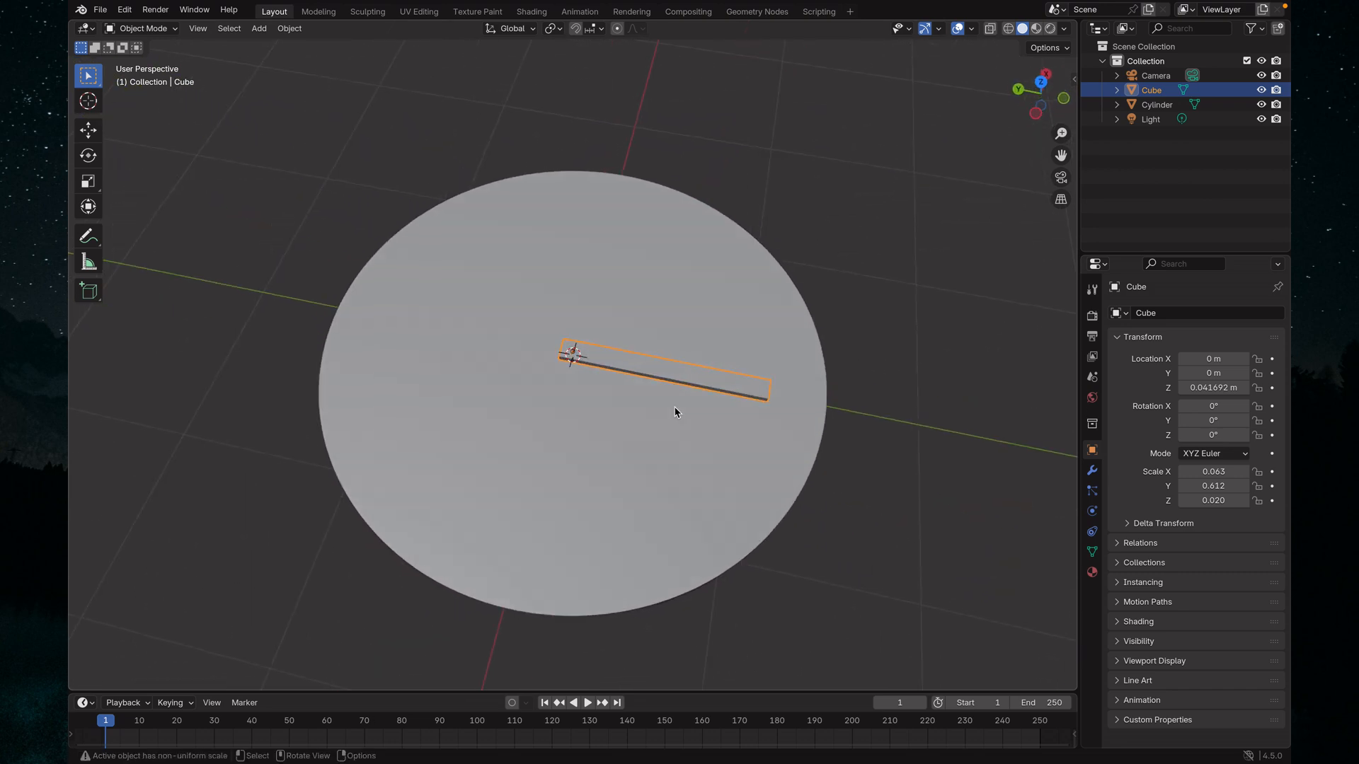
pyautogui.hotkey('ctrl', 'c')
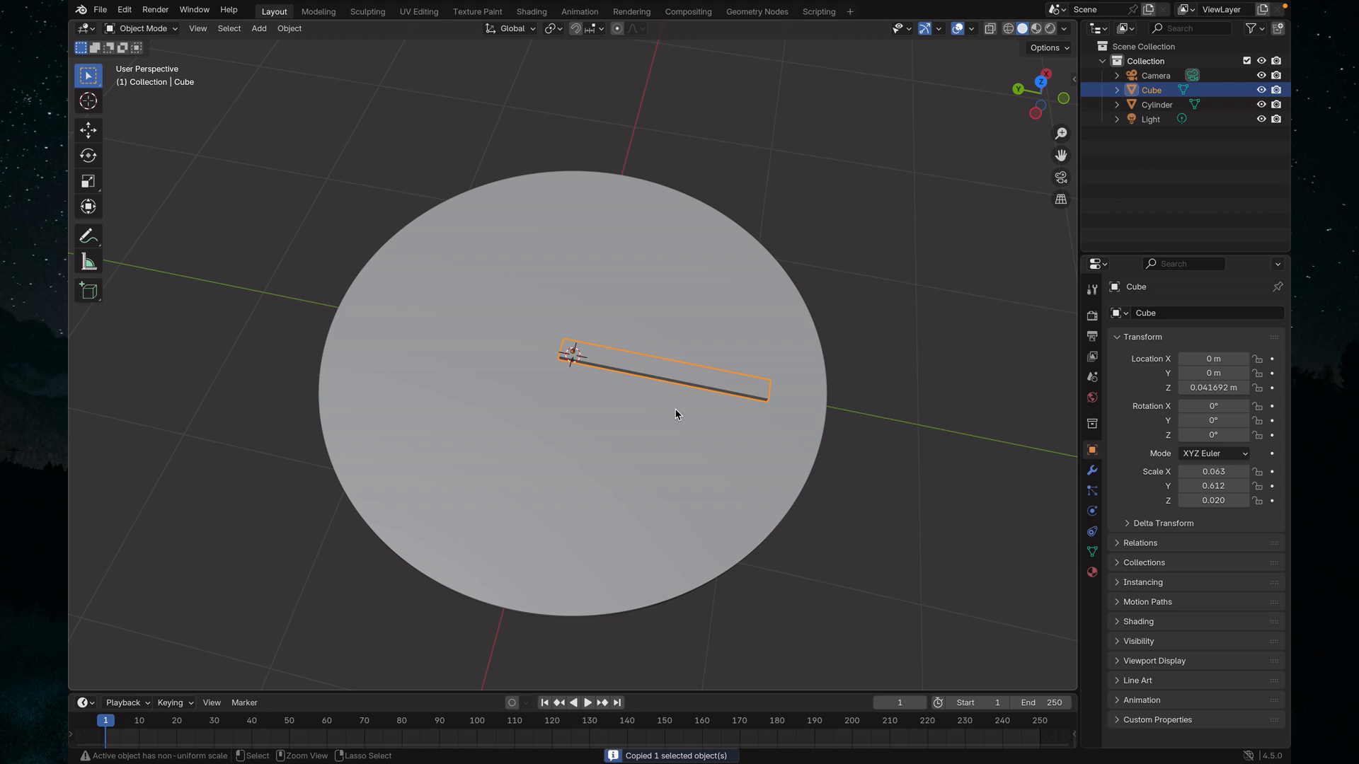
pyautogui.hotkey('ctrl', 'v')
# Make the pasted strip longer and thinner by scaling it by about 1.236 along Y and 0.337 along X
pyautogui.moveTo(553, 433); pyautogui.dragTo(591, 453, button='middle')
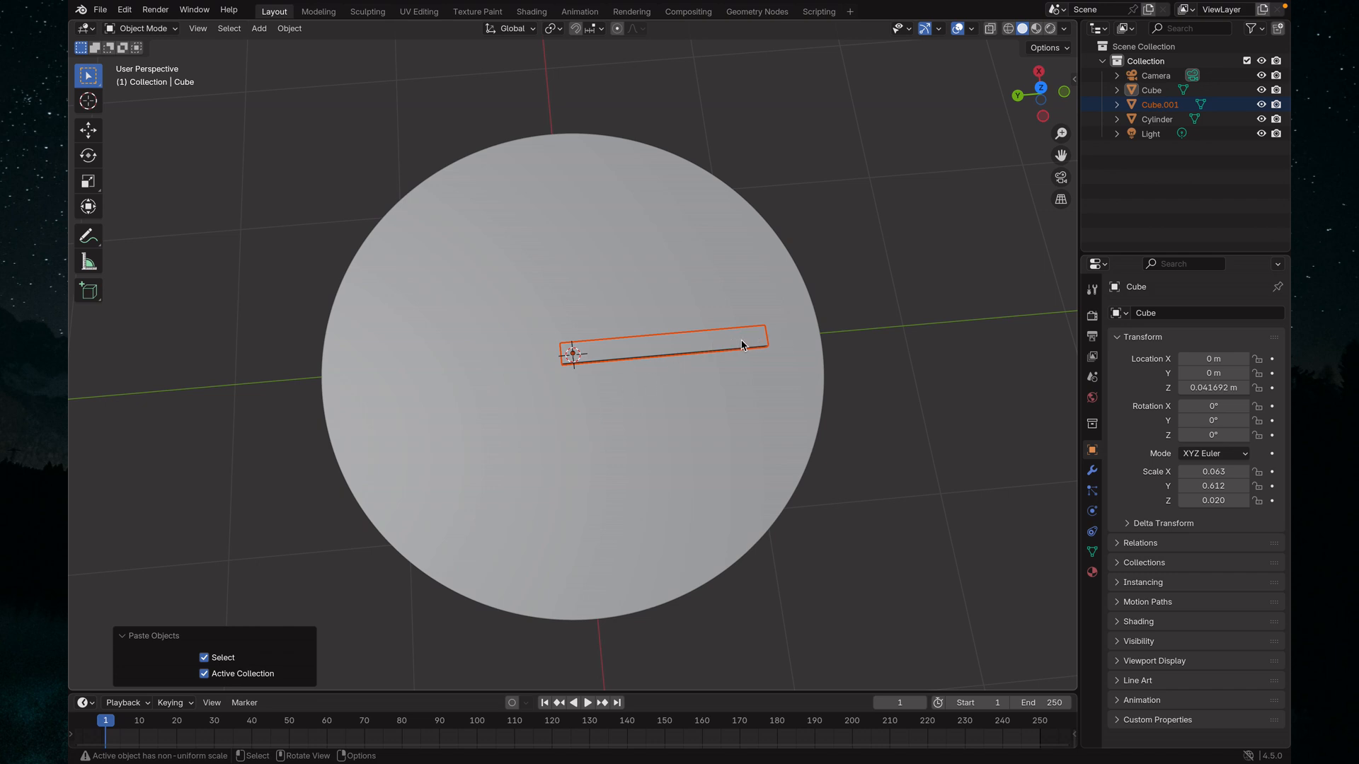
pyautogui.press('s')
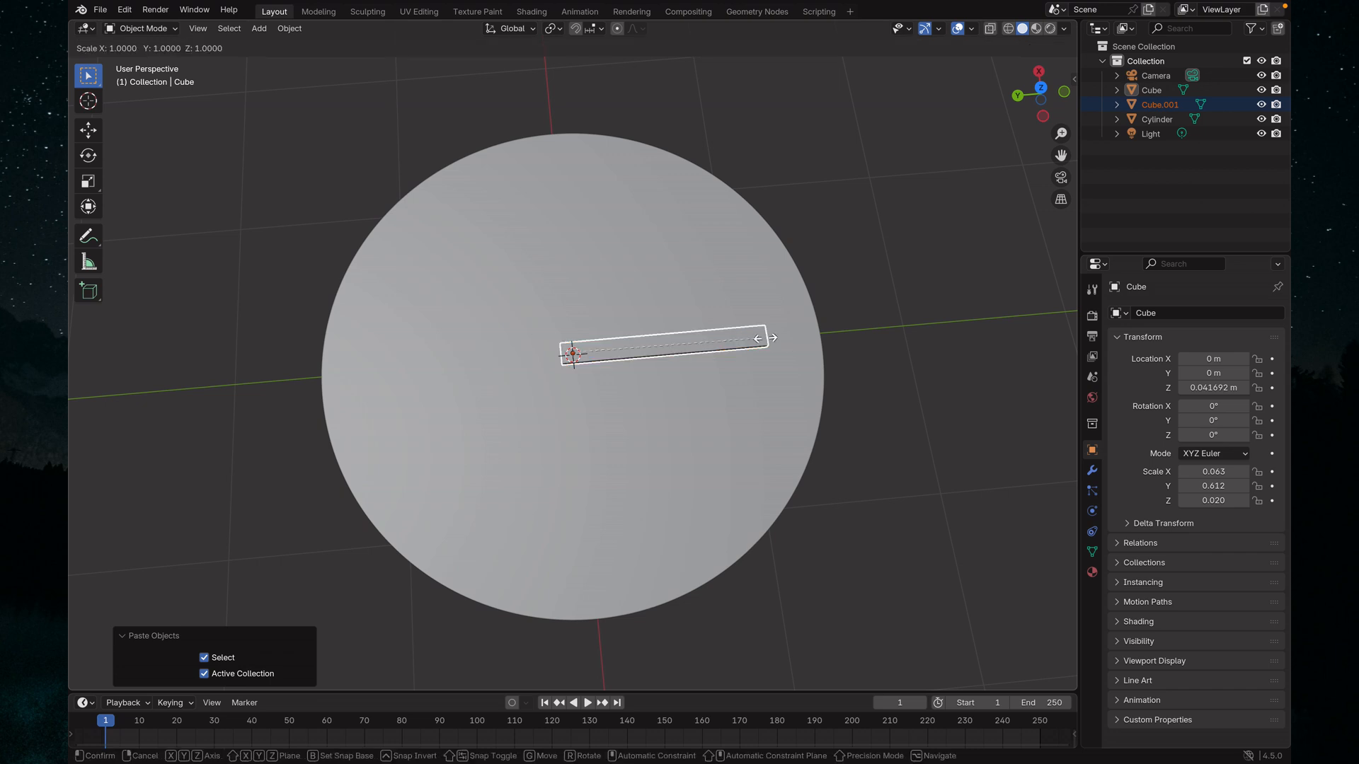
pyautogui.press('y')
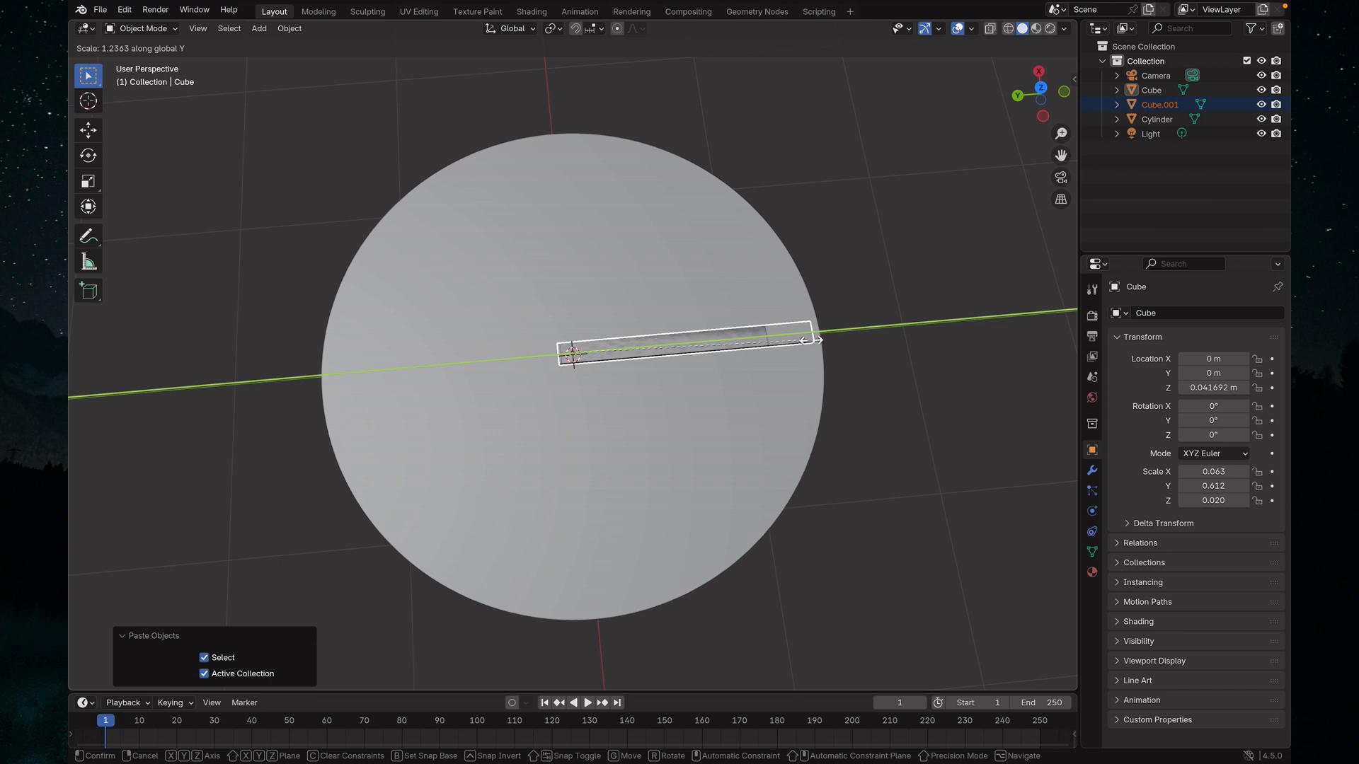
pyautogui.click(811, 340)
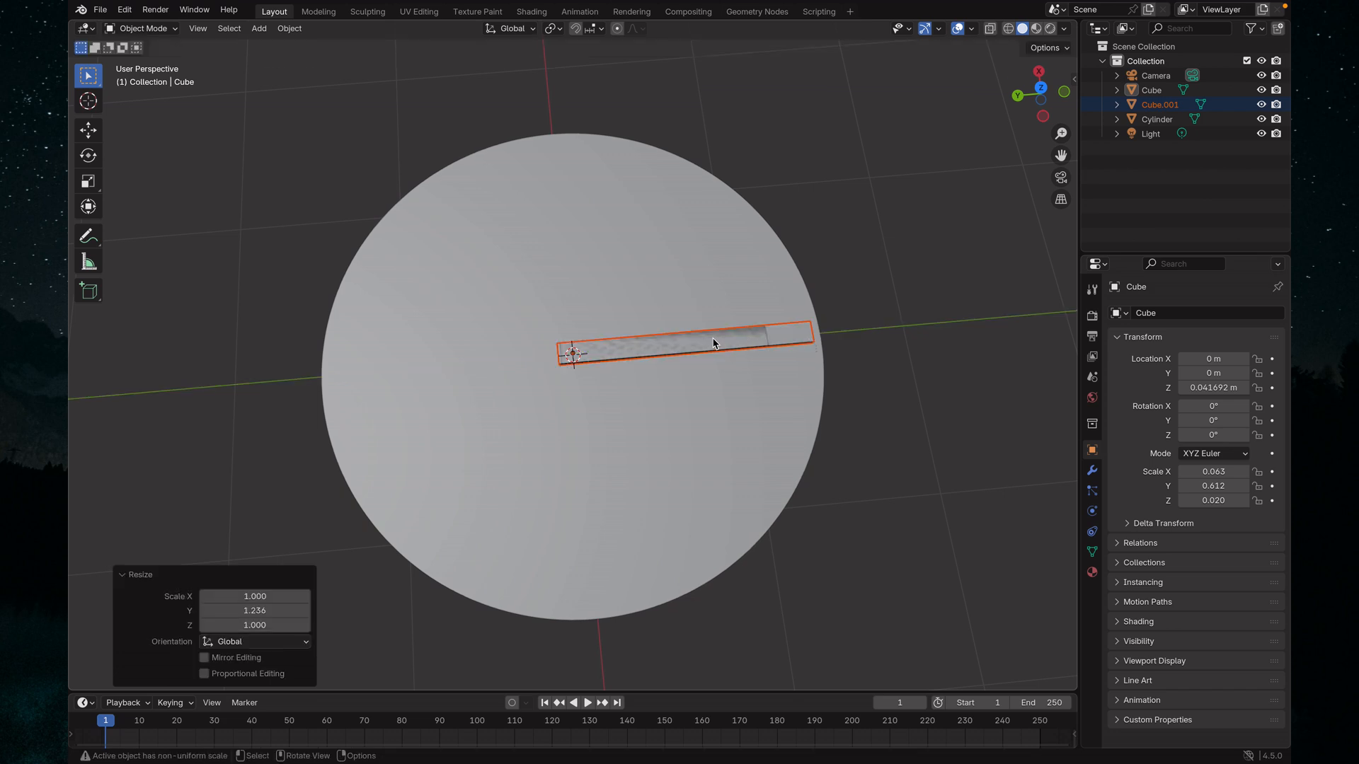
pyautogui.press('s')
pyautogui.press('x')
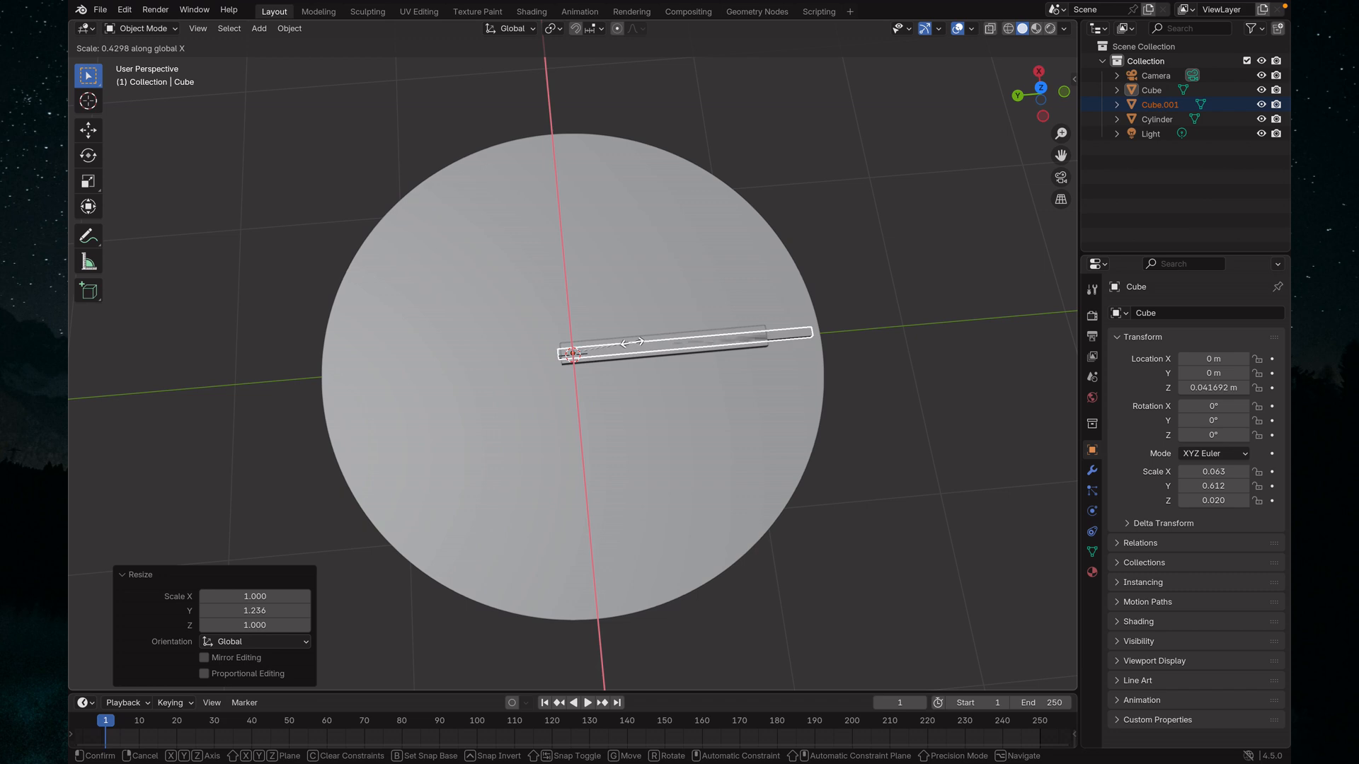
pyautogui.click(620, 348)
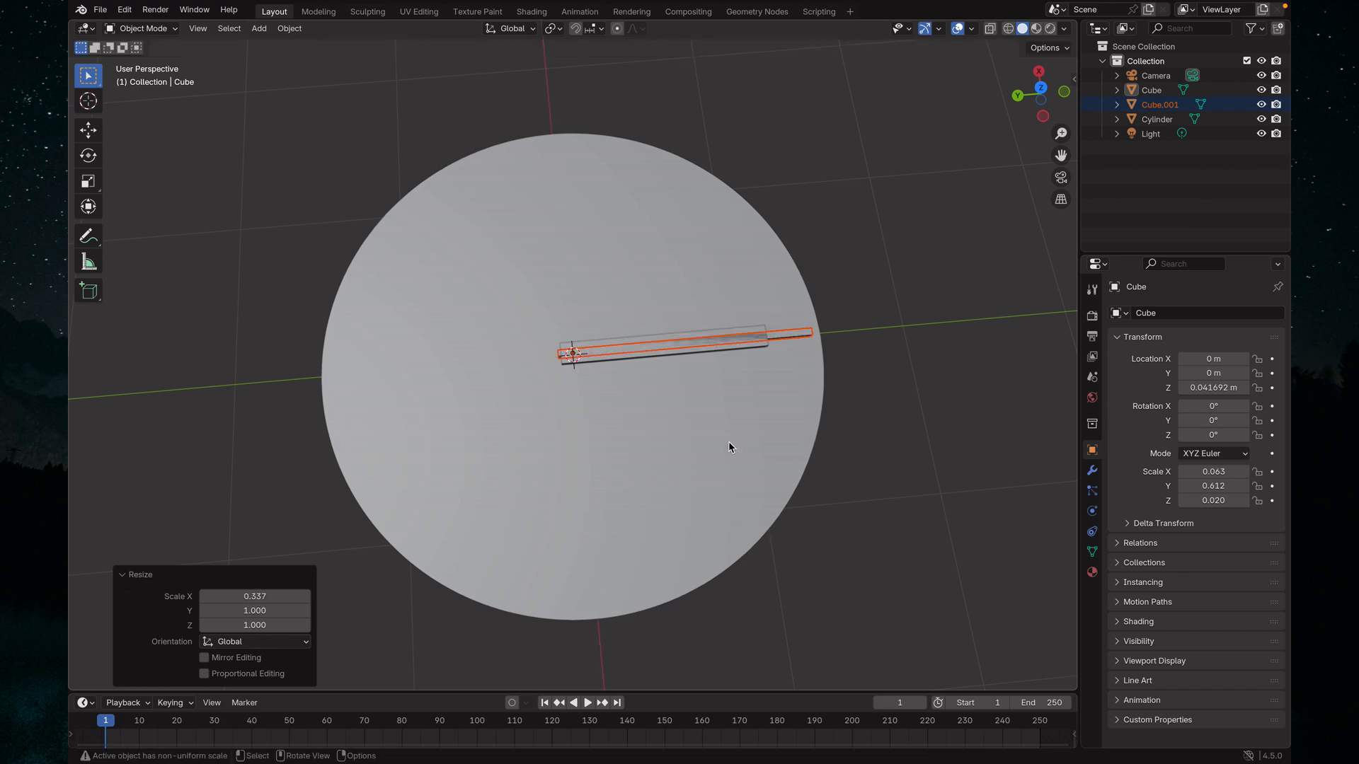
# Rotate the wider, shorter strip 90° about the Z axis
pyautogui.moveTo(681, 399); pyautogui.dragTo(665, 418, button='middle')
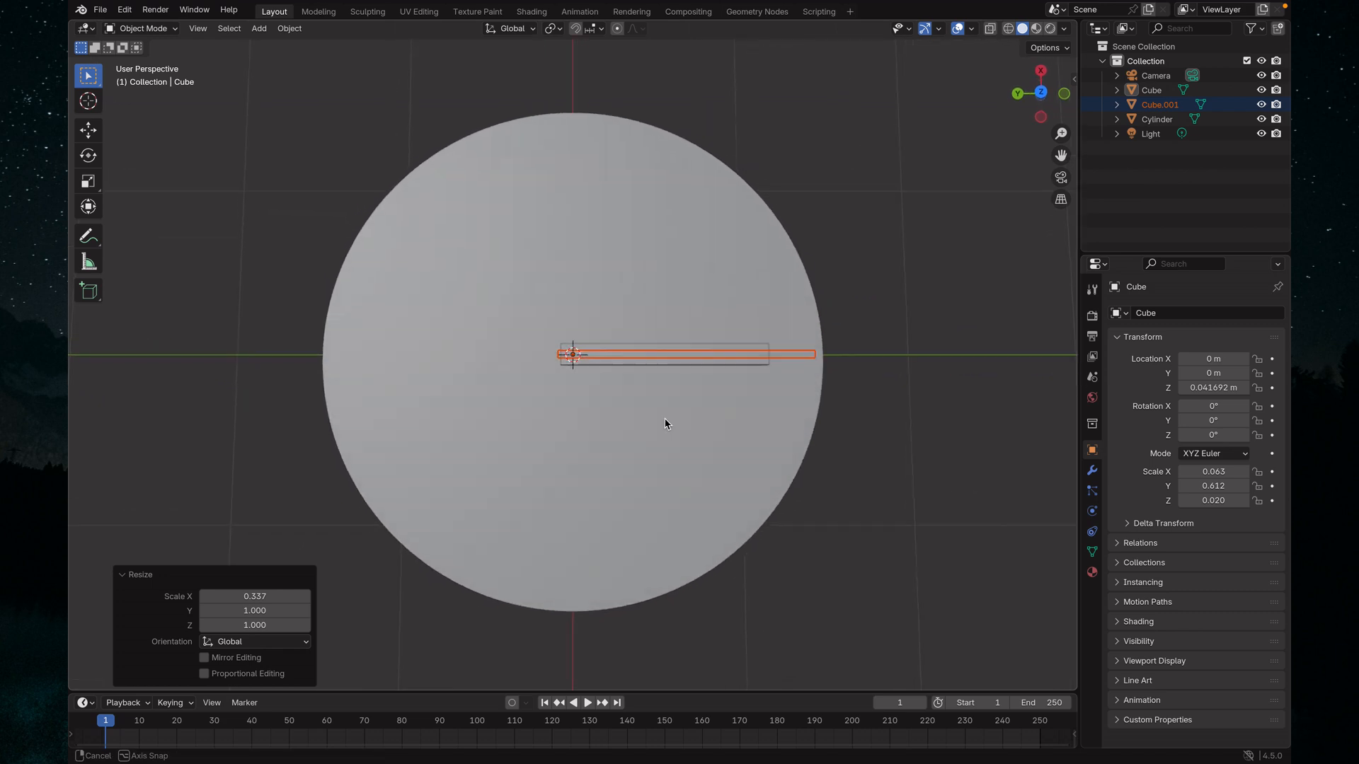
pyautogui.click(642, 365)
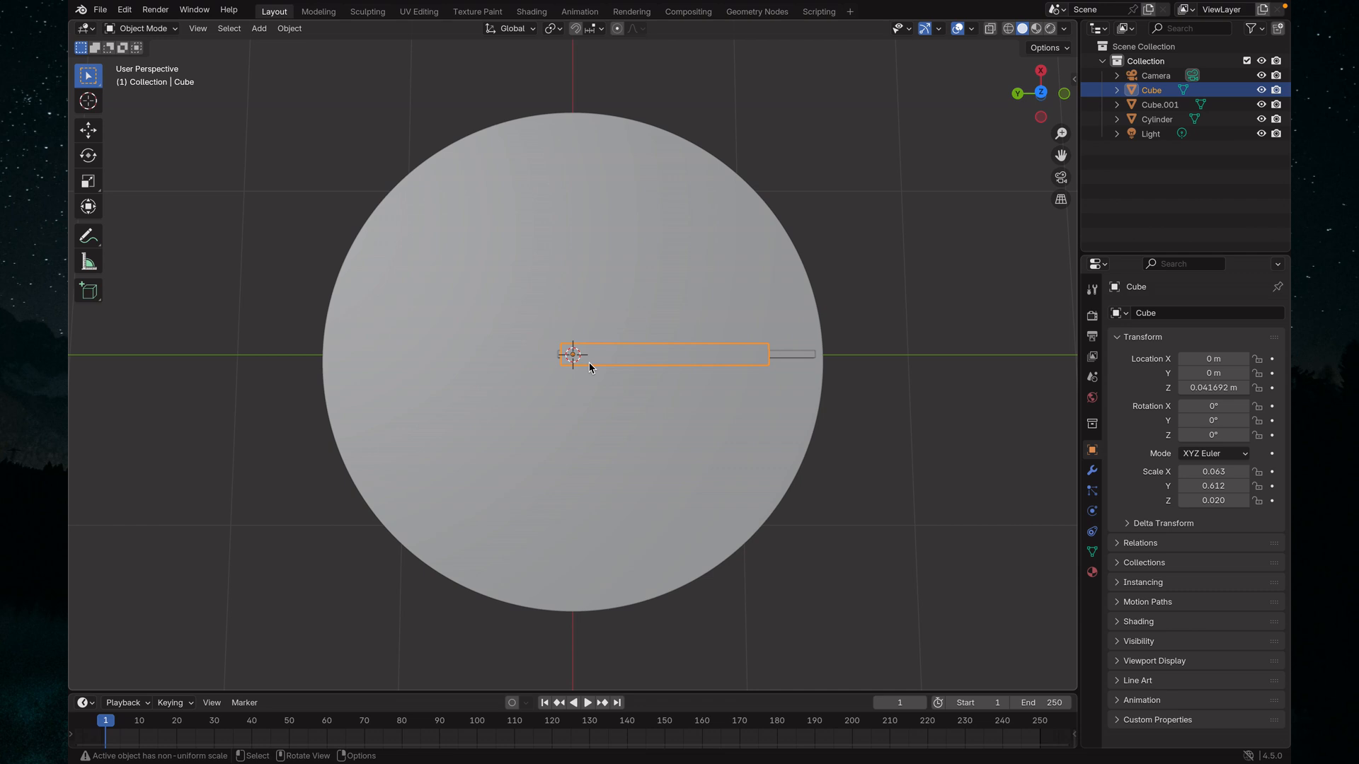
pyautogui.press('r')
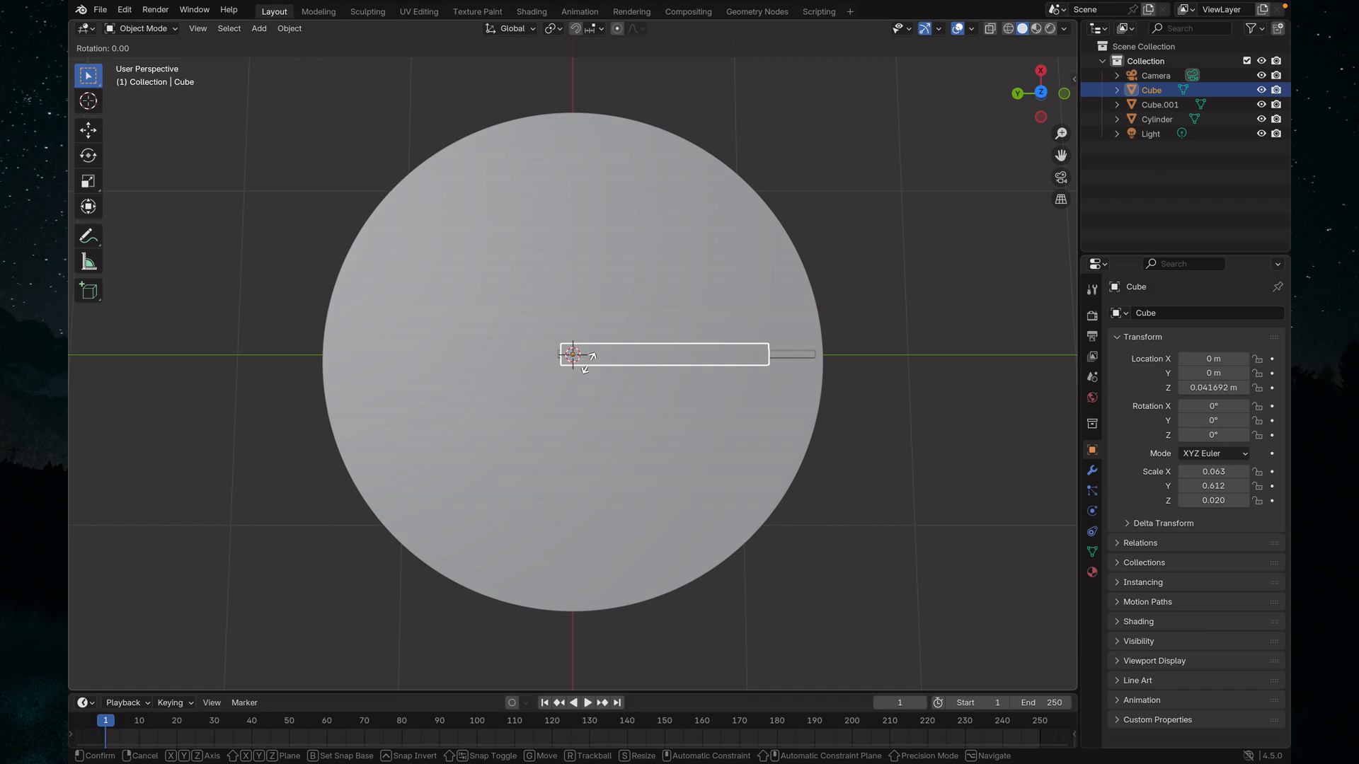
pyautogui.write('z')
pyautogui.write('90')
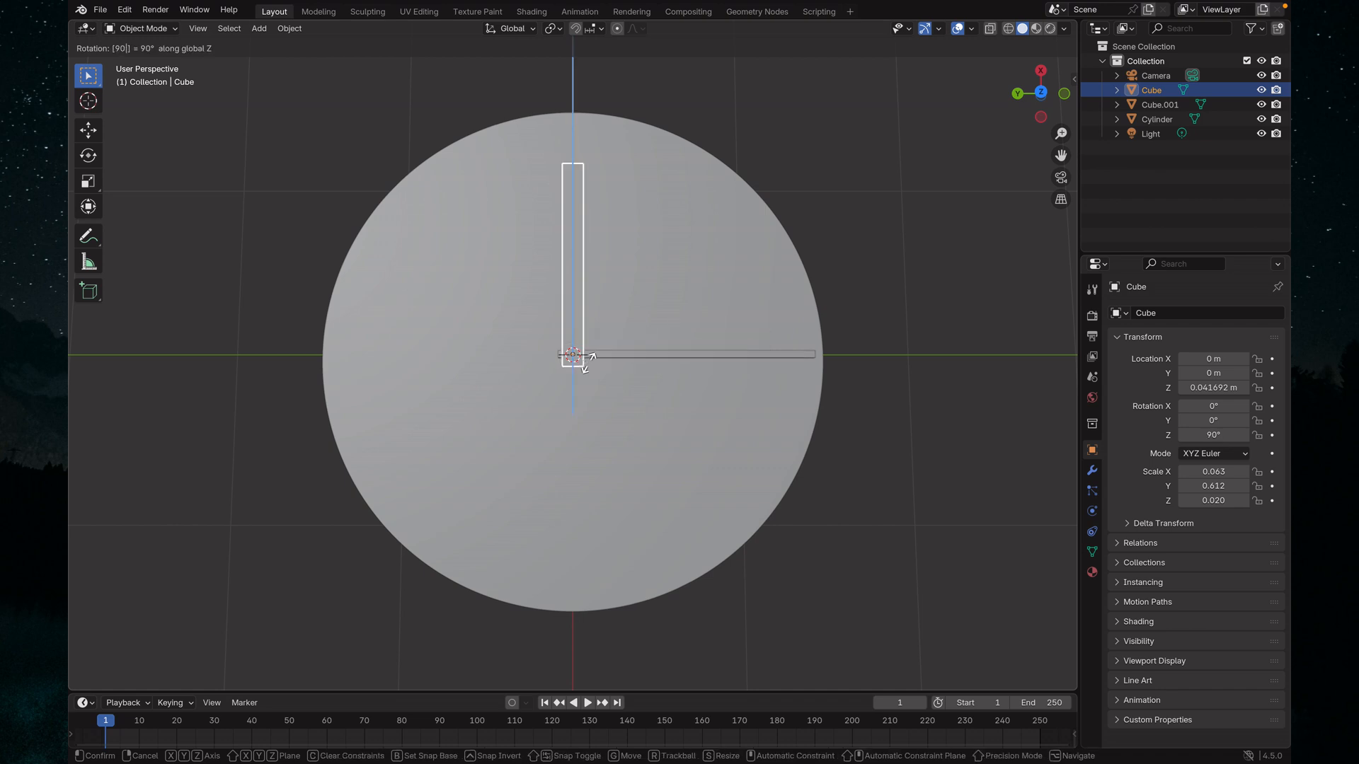
pyautogui.press('Return')
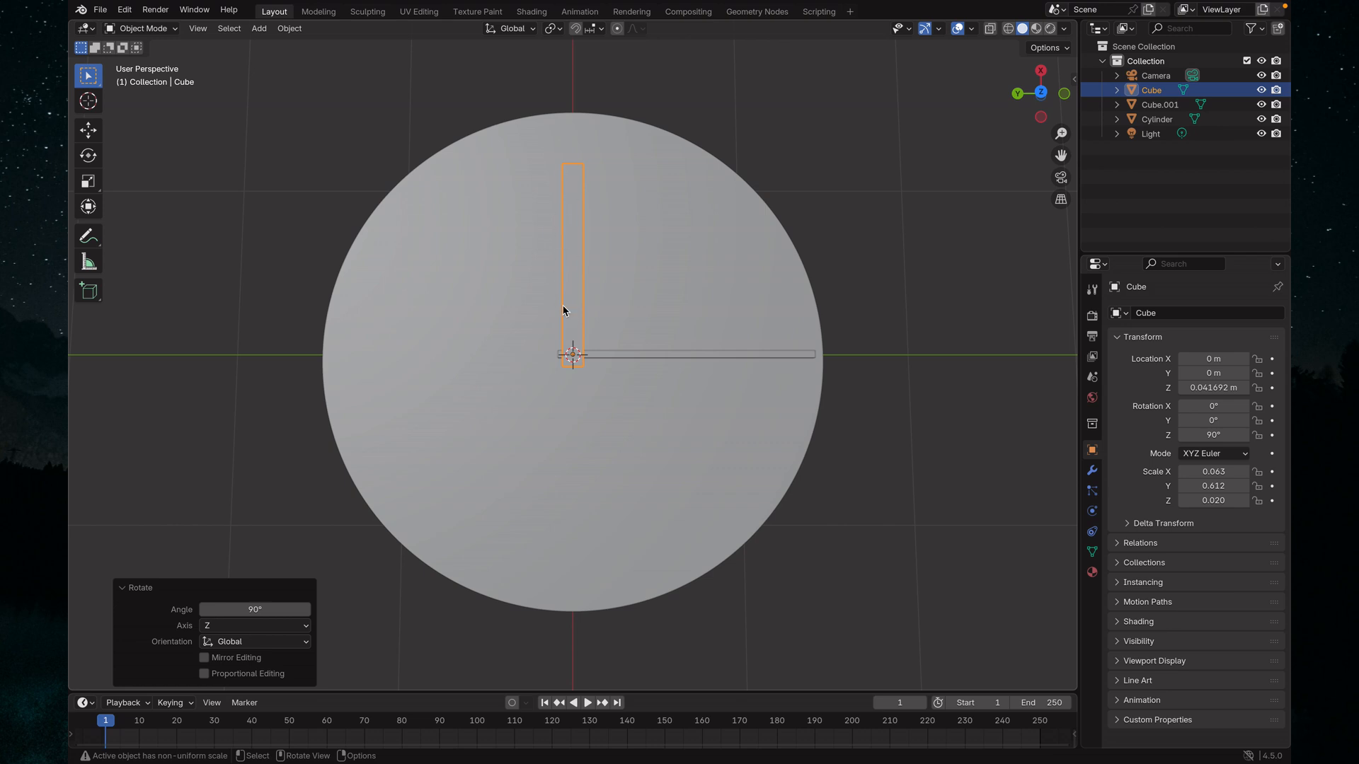
# In the left orthographic view, raise the long thin strip about 0.048 m along Z above the wider strip
pyautogui.moveTo(643, 467); pyautogui.dragTo(644, 386, button='middle')
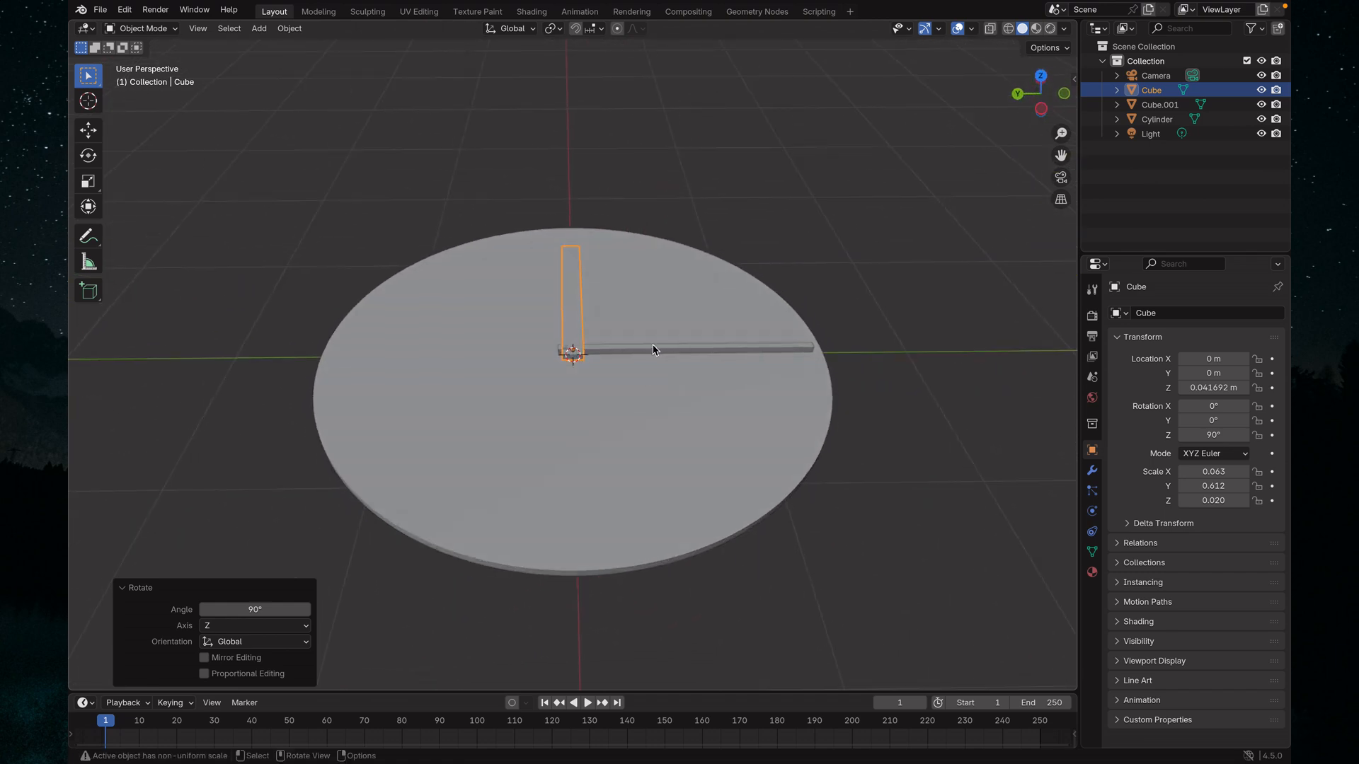
pyautogui.click(653, 350)
pyautogui.click(597, 318)
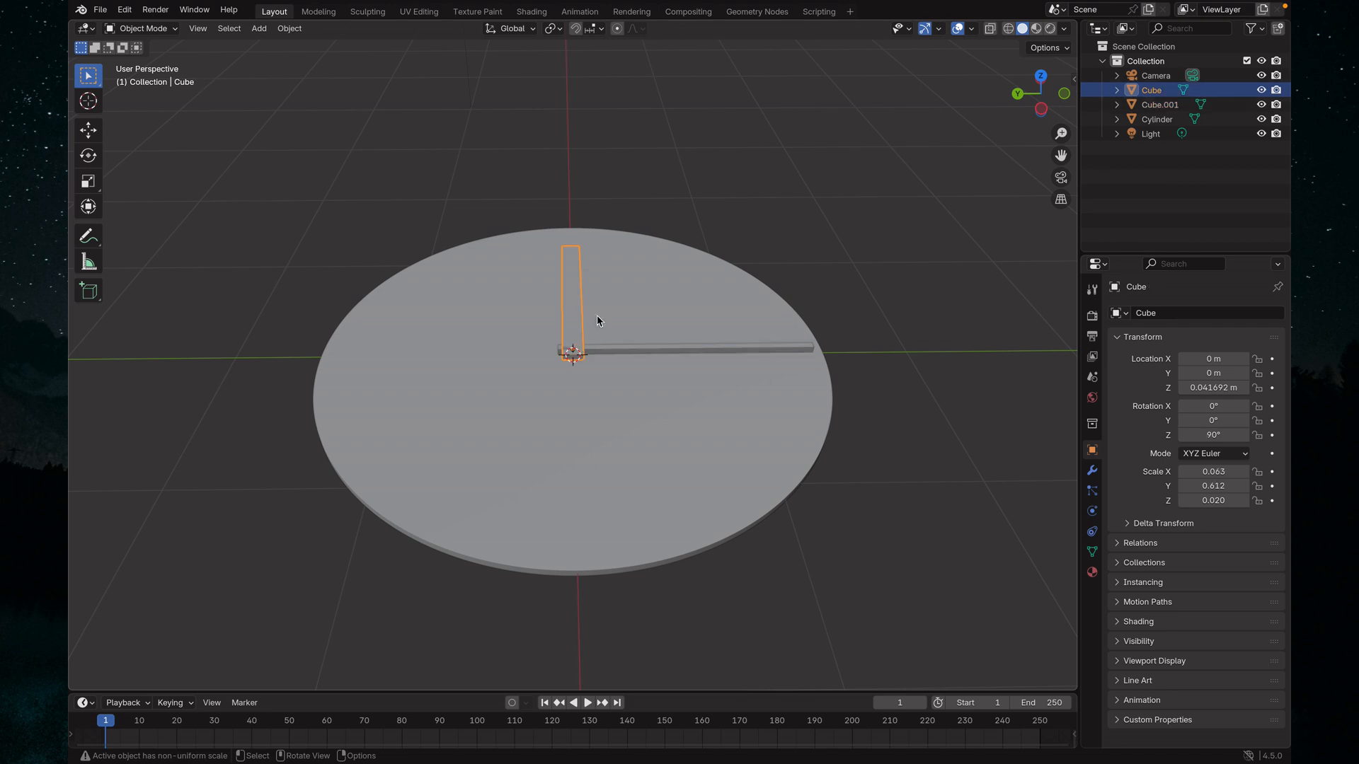
pyautogui.click(642, 352)
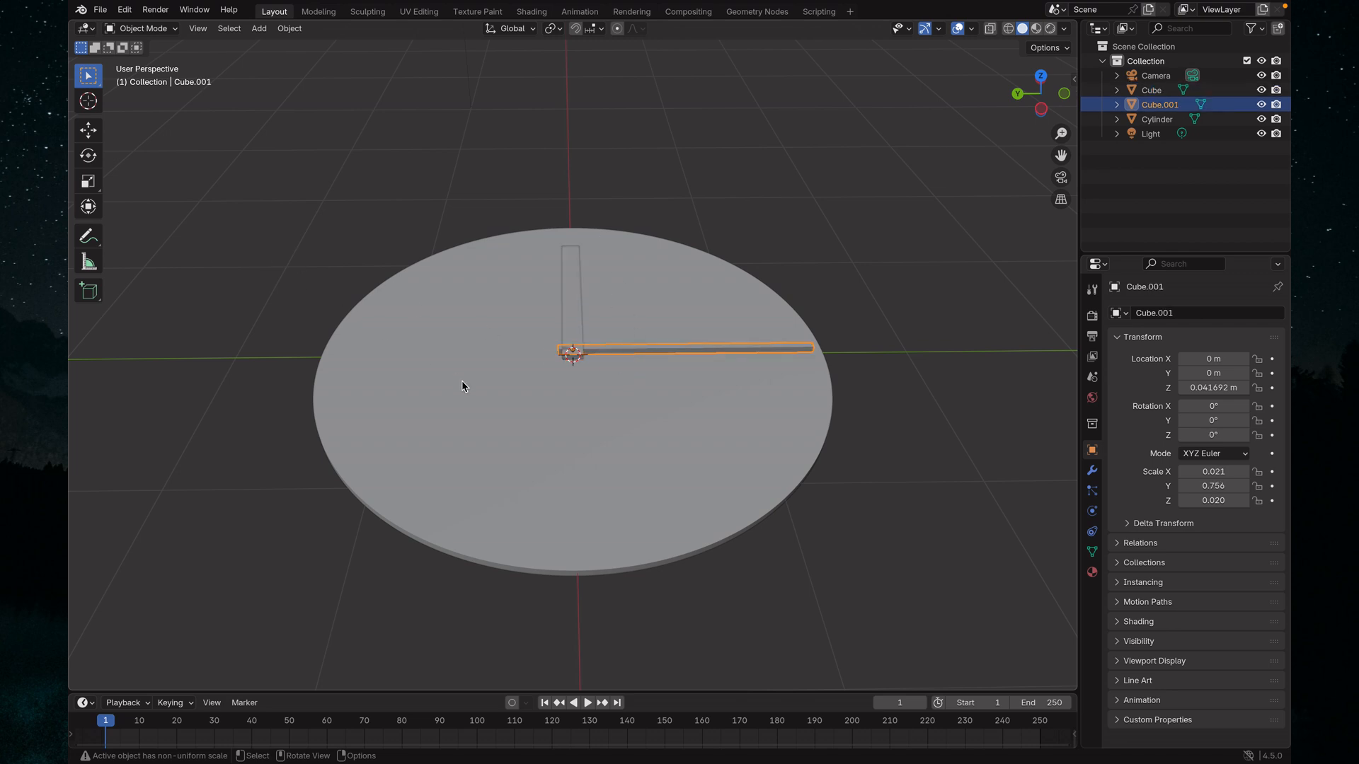
pyautogui.moveTo(461, 385); pyautogui.dragTo(516, 447, button='middle')
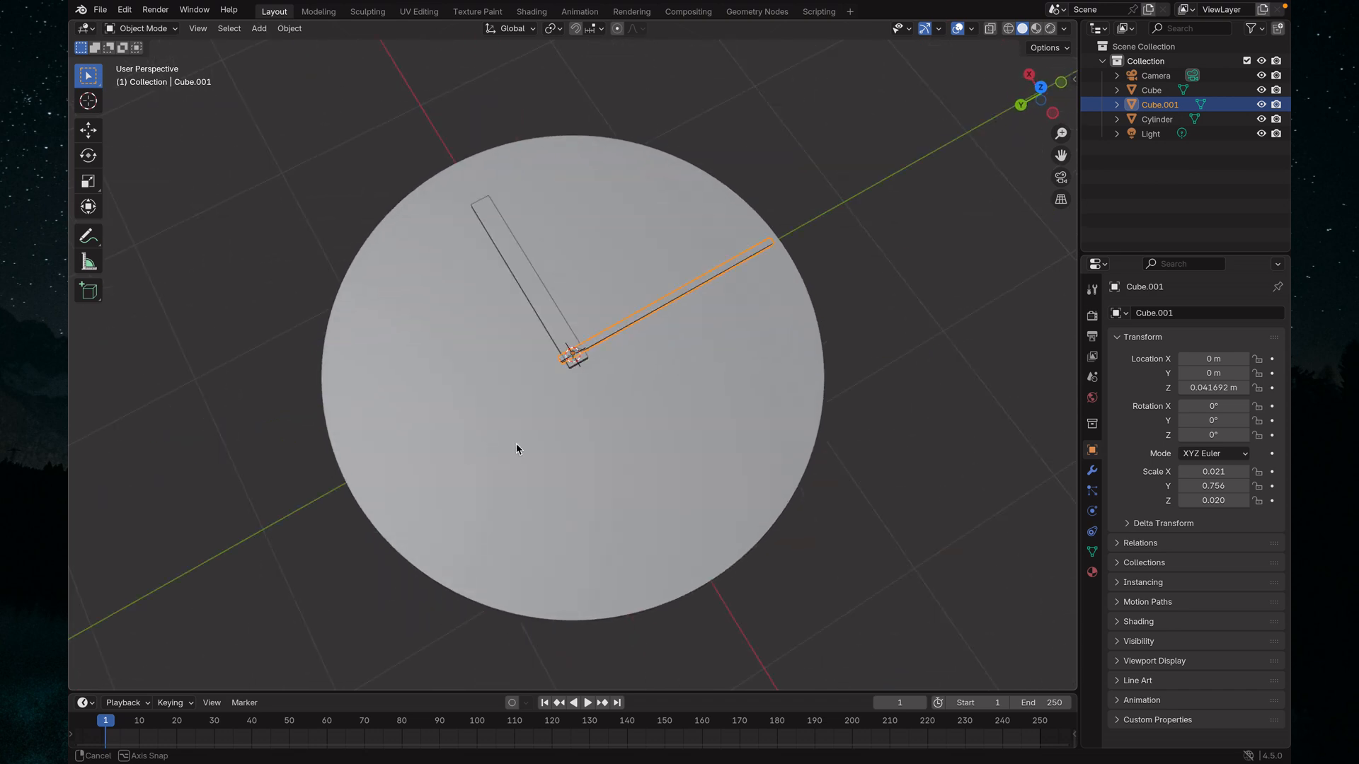
pyautogui.press('`')
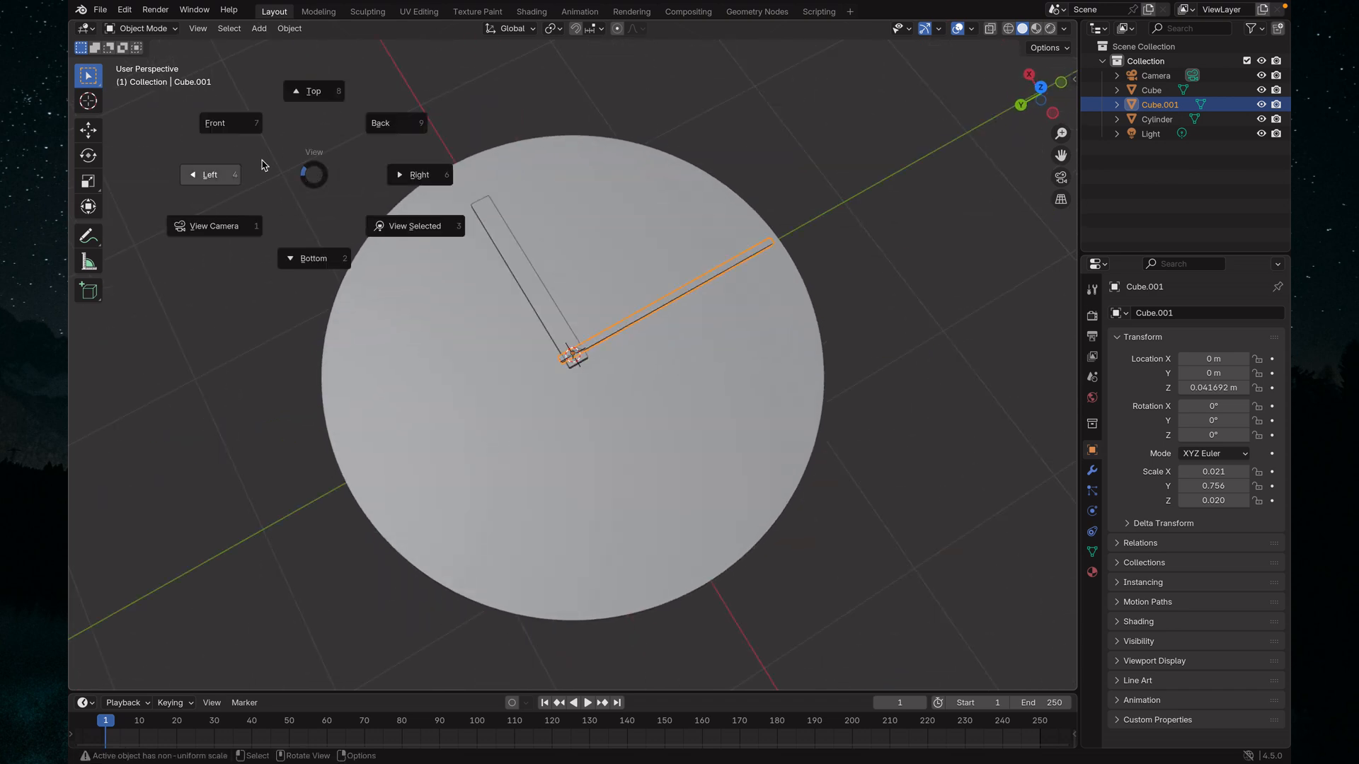
pyautogui.click(237, 183)
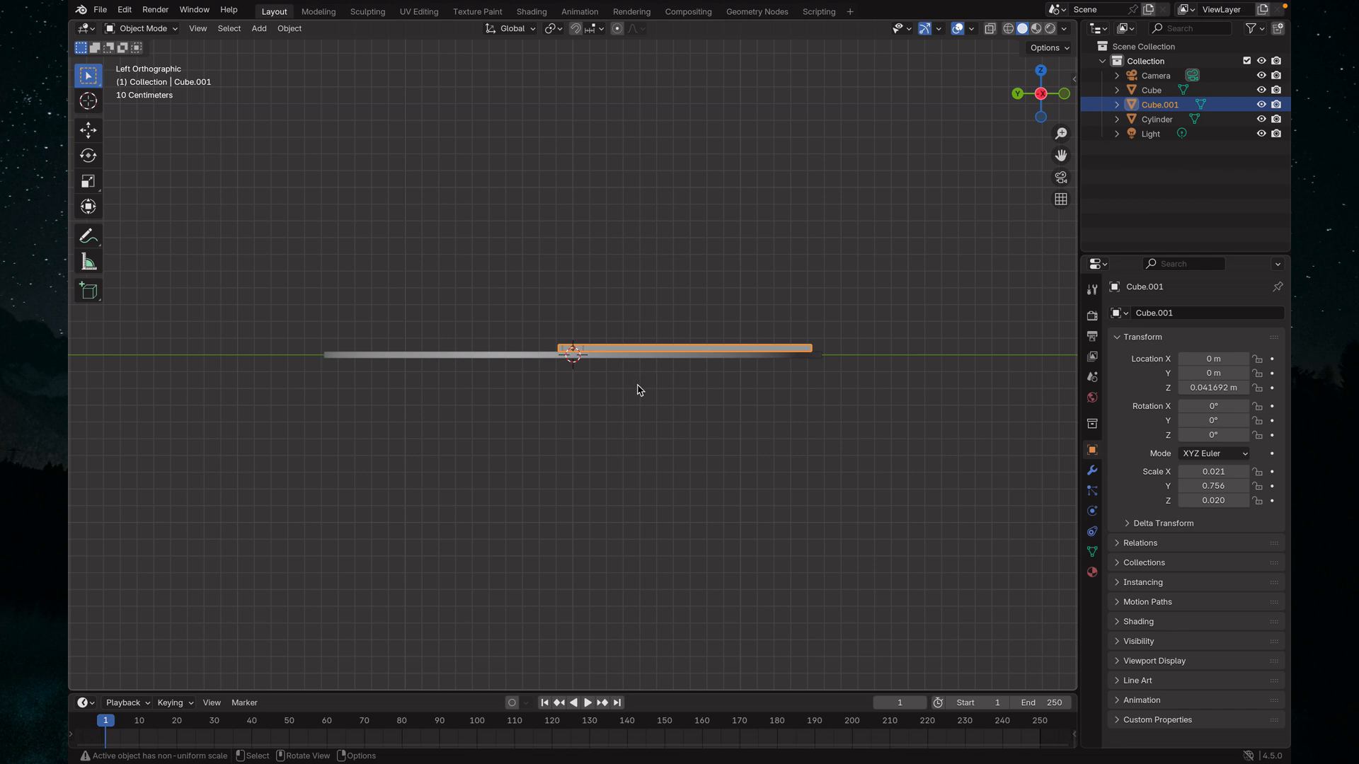
pyautogui.press('g')
pyautogui.press('z')
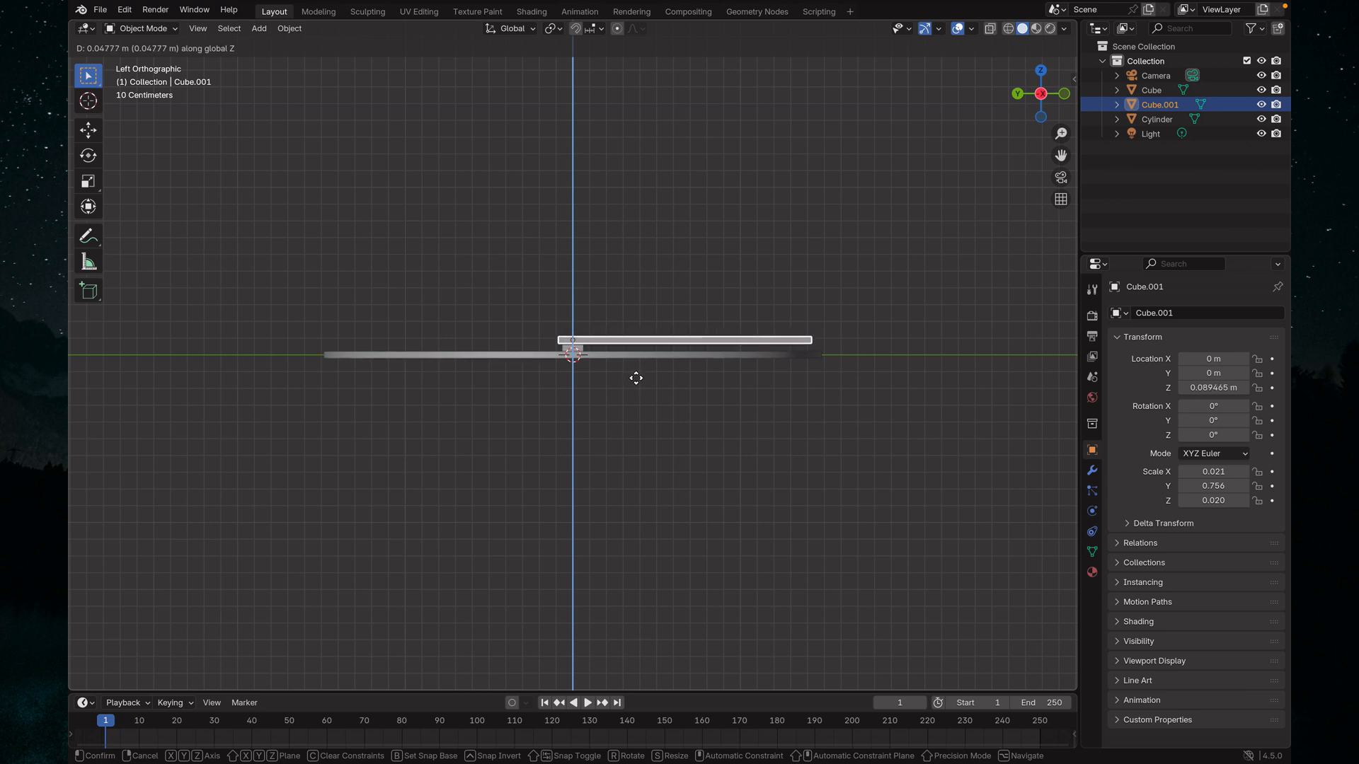
pyautogui.click(636, 378)
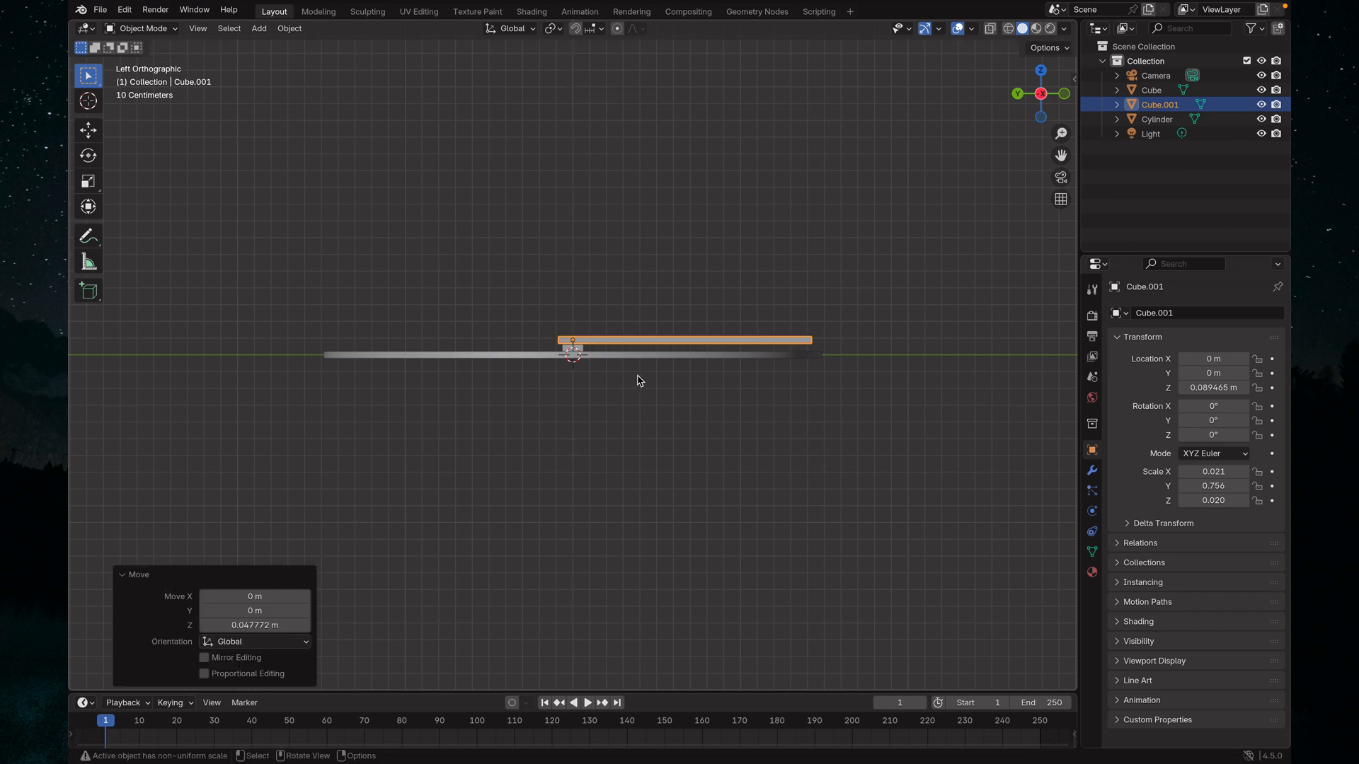
pyautogui.moveTo(636, 378); pyautogui.dragTo(561, 458, button='middle')
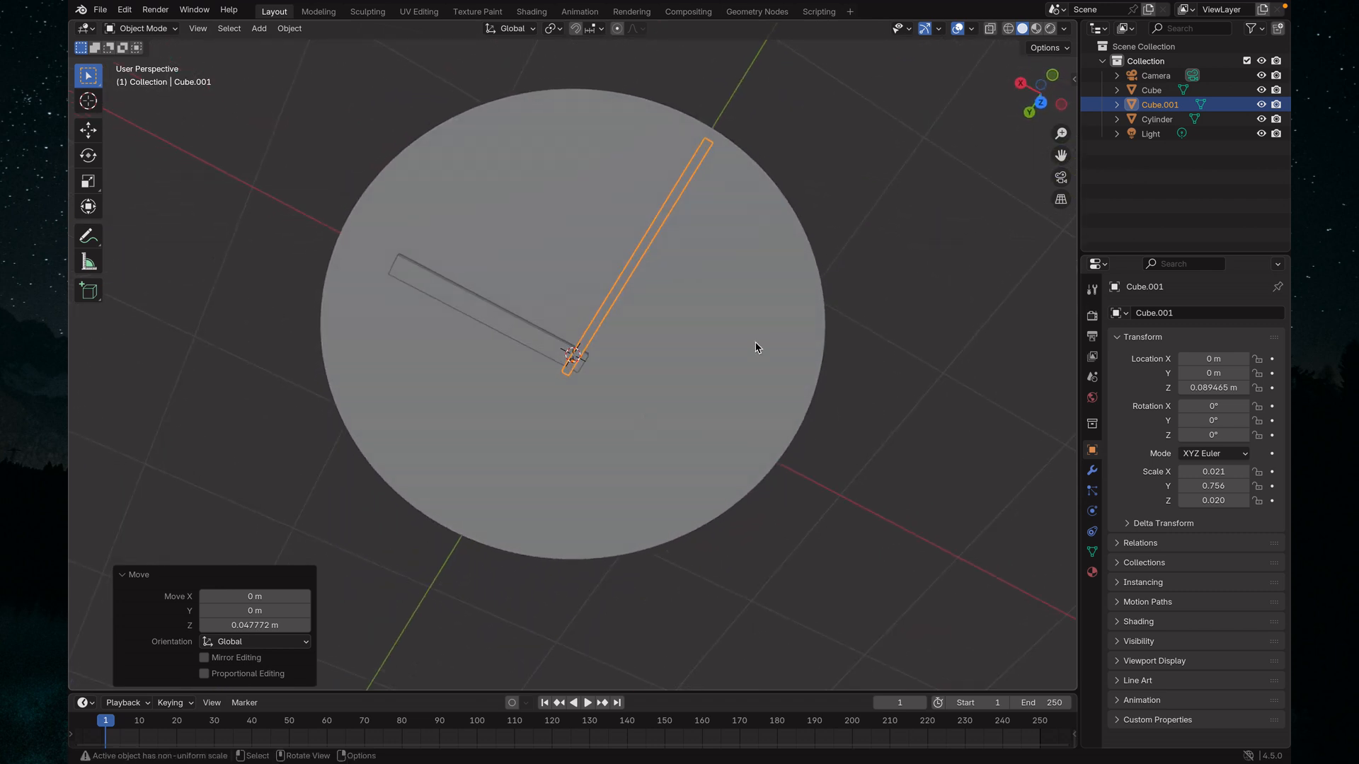
pyautogui.moveTo(758, 349); pyautogui.dragTo(849, 234, button='middle')
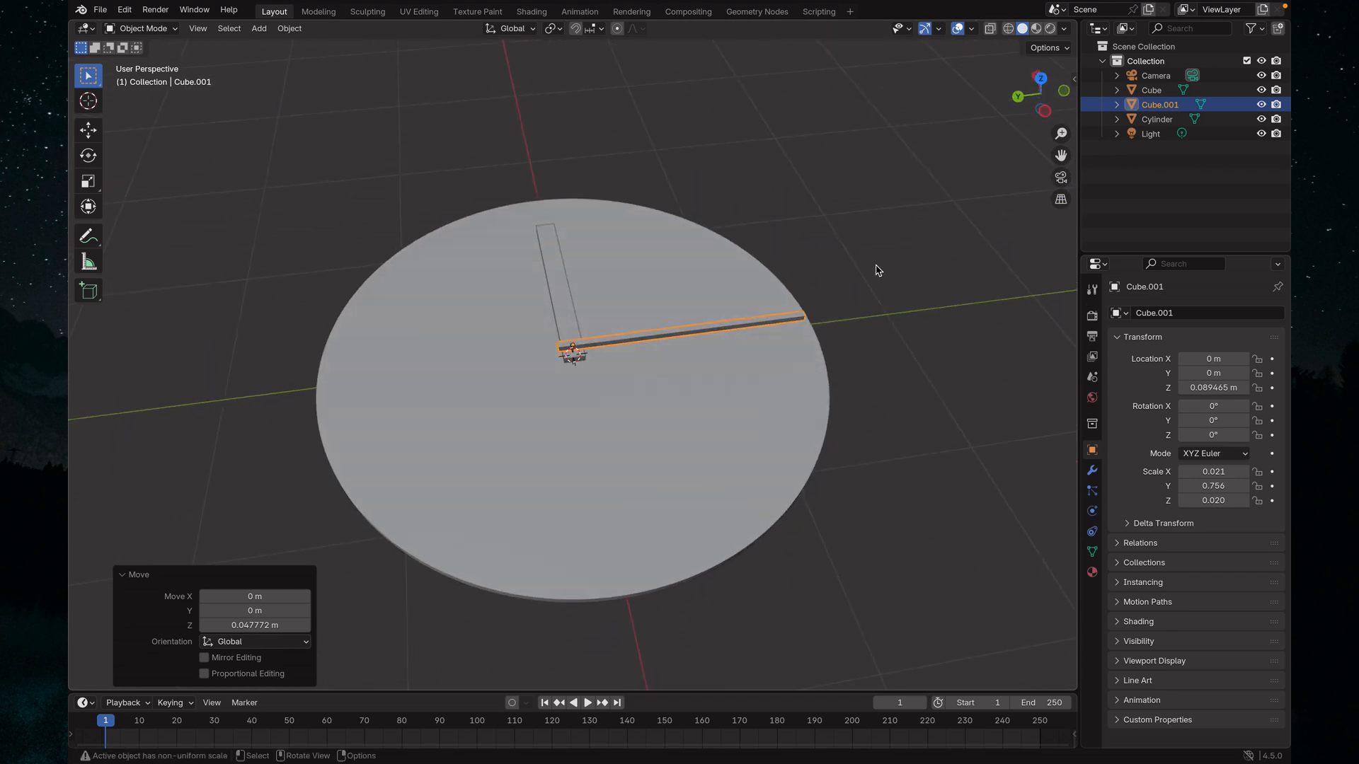
pyautogui.moveTo(794, 339); pyautogui.dragTo(773, 367, button='middle')
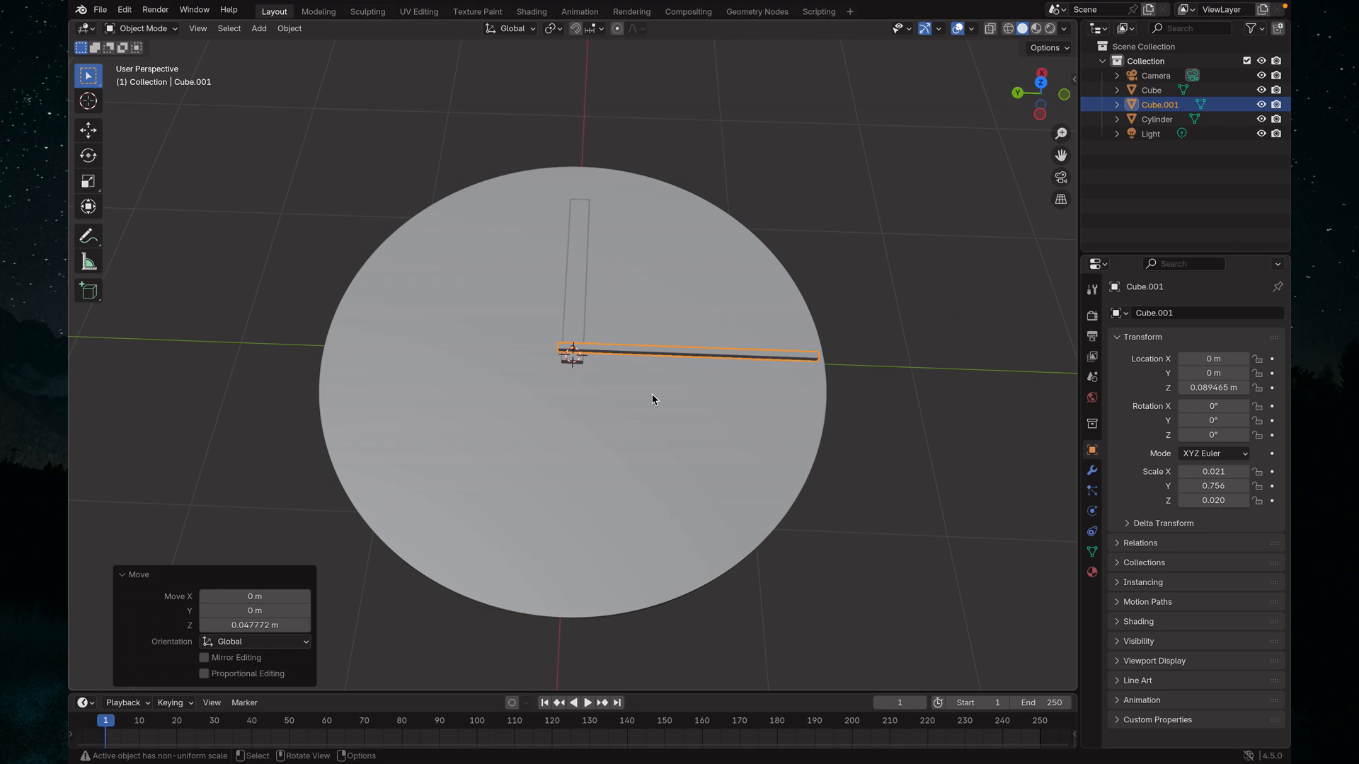
pyautogui.moveTo(652, 397); pyautogui.dragTo(640, 437, button='middle')
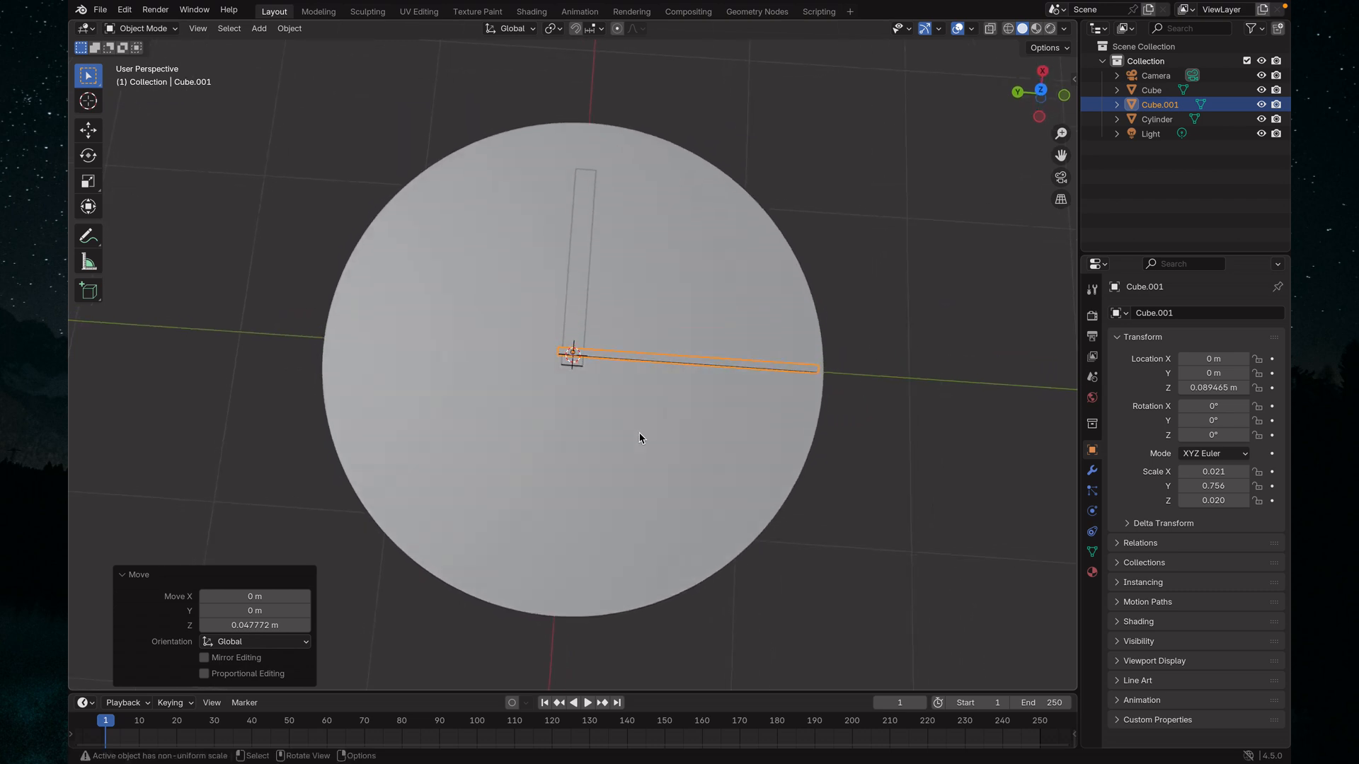
# Select the wider, shorter hand on the clock face
pyautogui.click(579, 284)
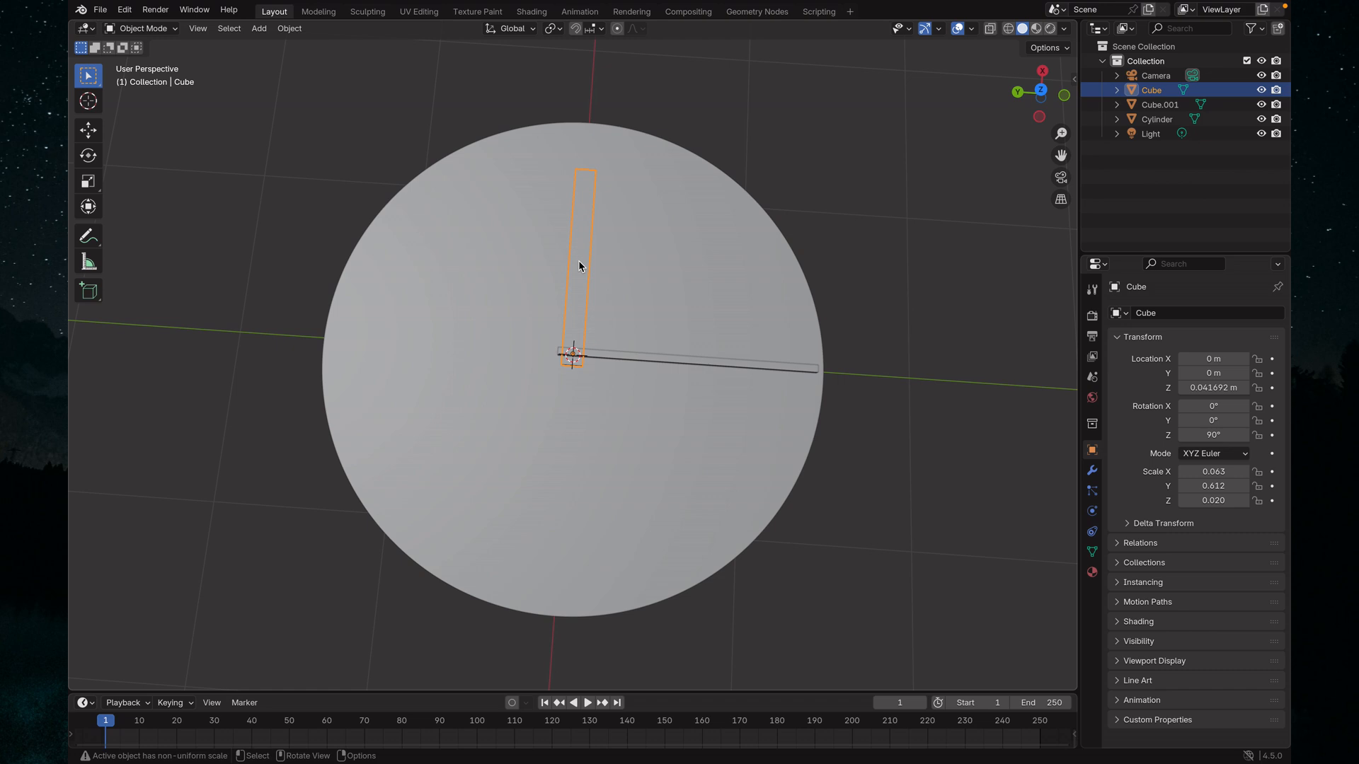
pyautogui.press('r')
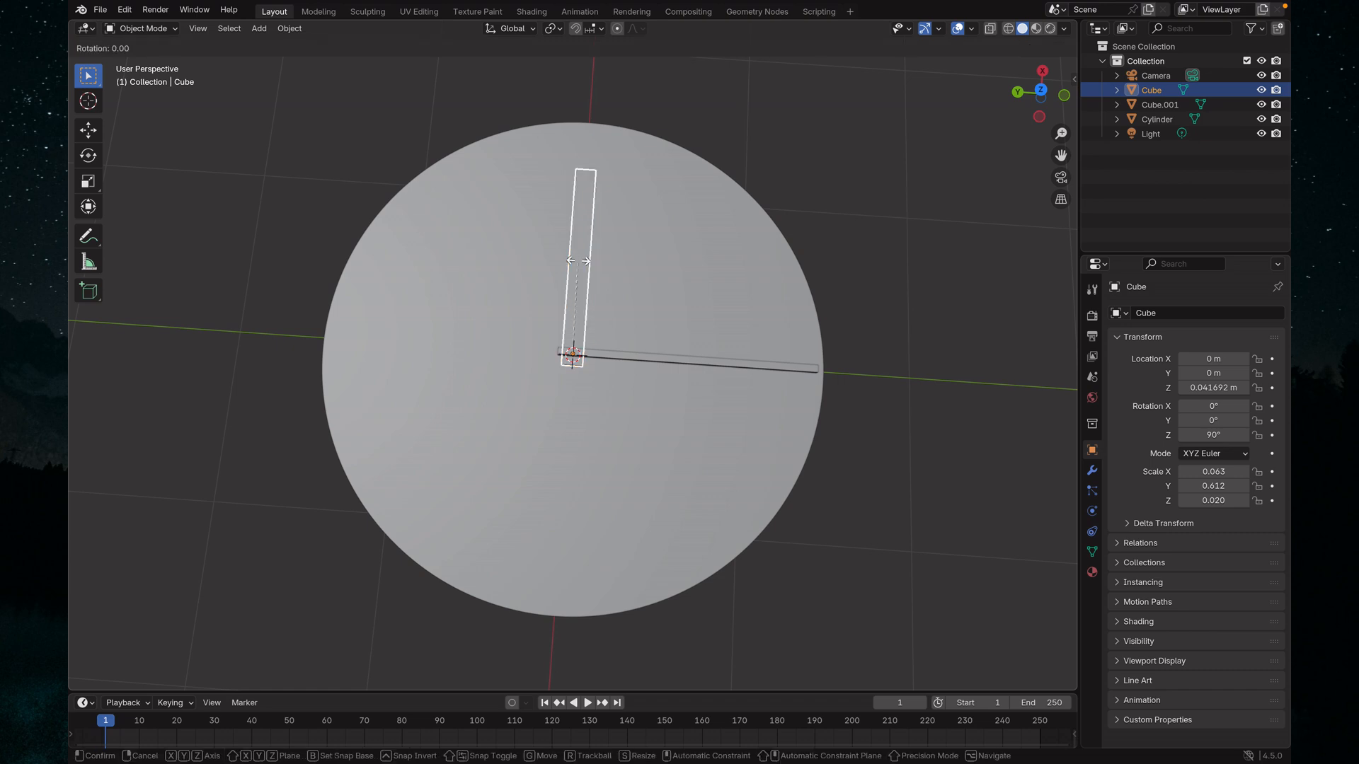
pyautogui.press('z')
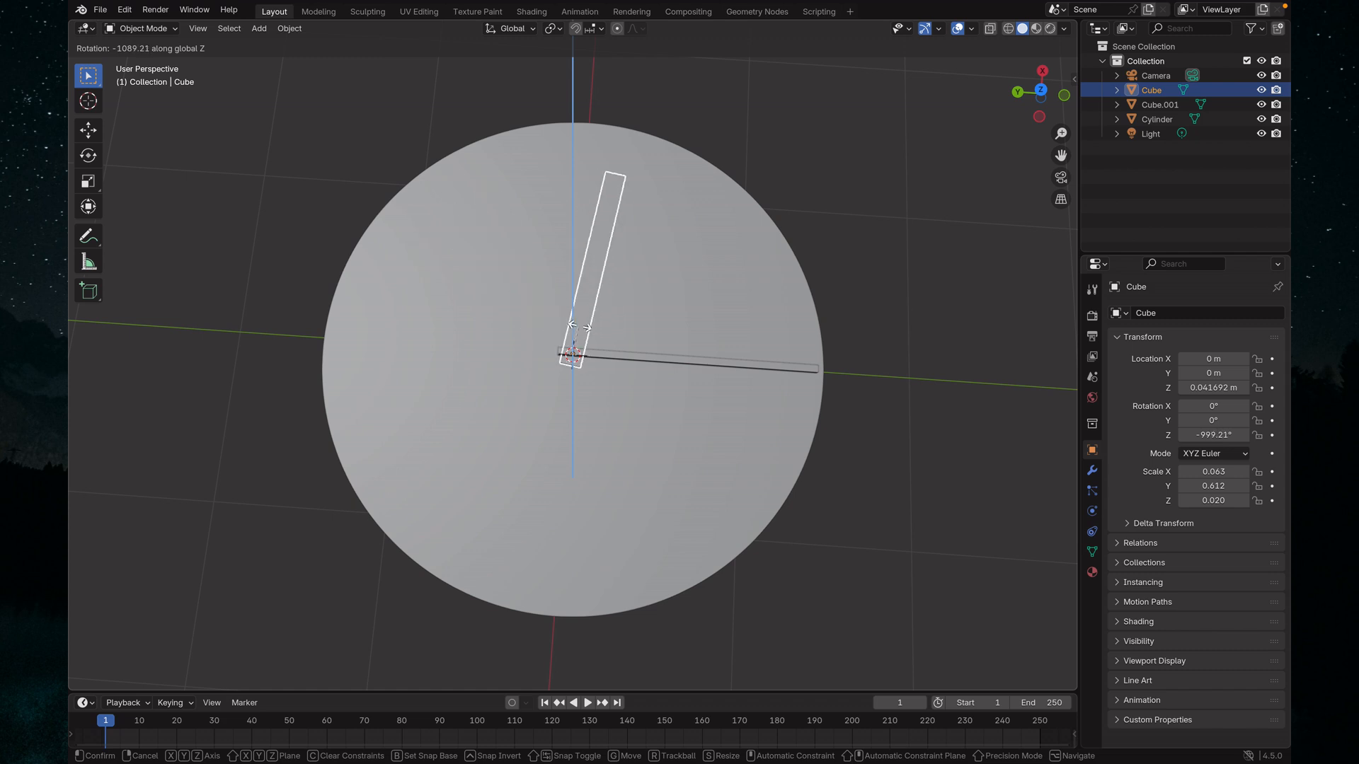
pyautogui.rightClick(582, 326)
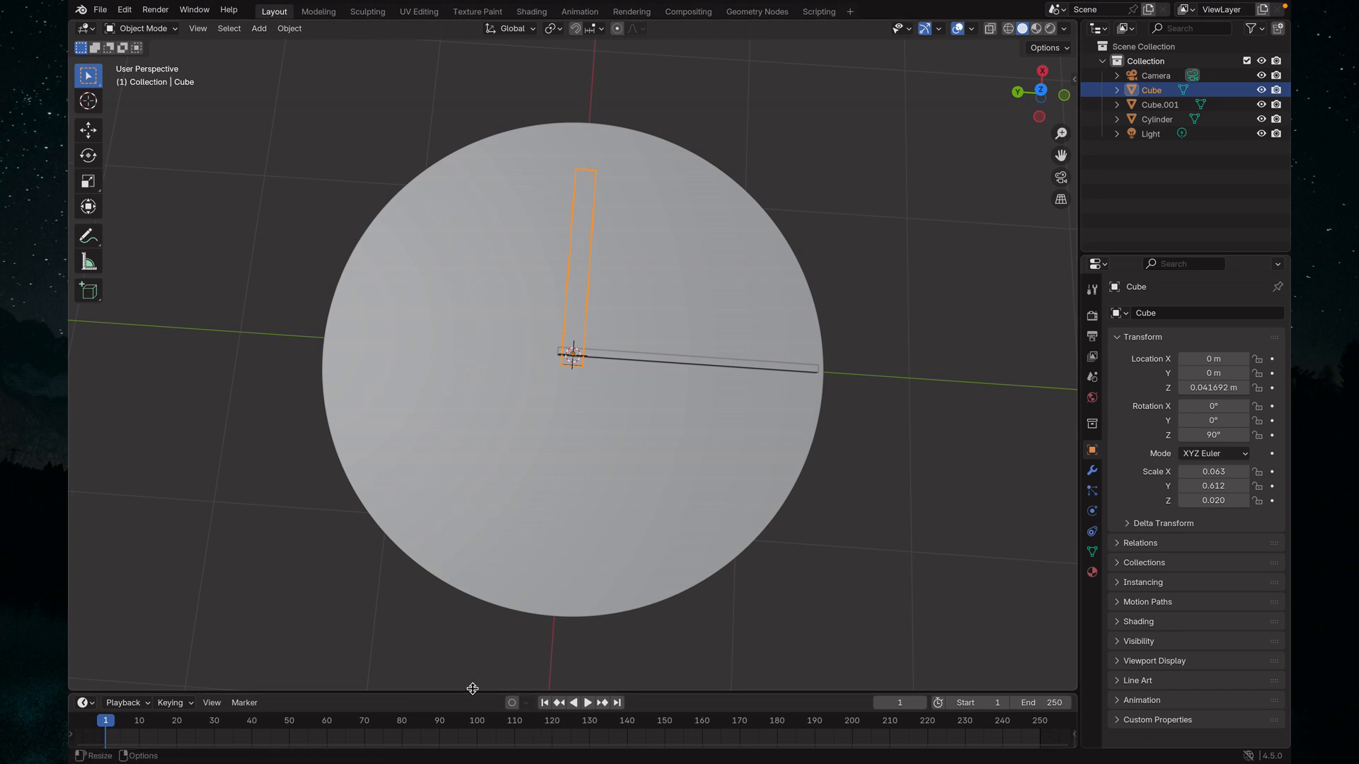
# Make the timeline area taller and split it into two side-by-side areas
pyautogui.moveTo(473, 692); pyautogui.dragTo(484, 555)
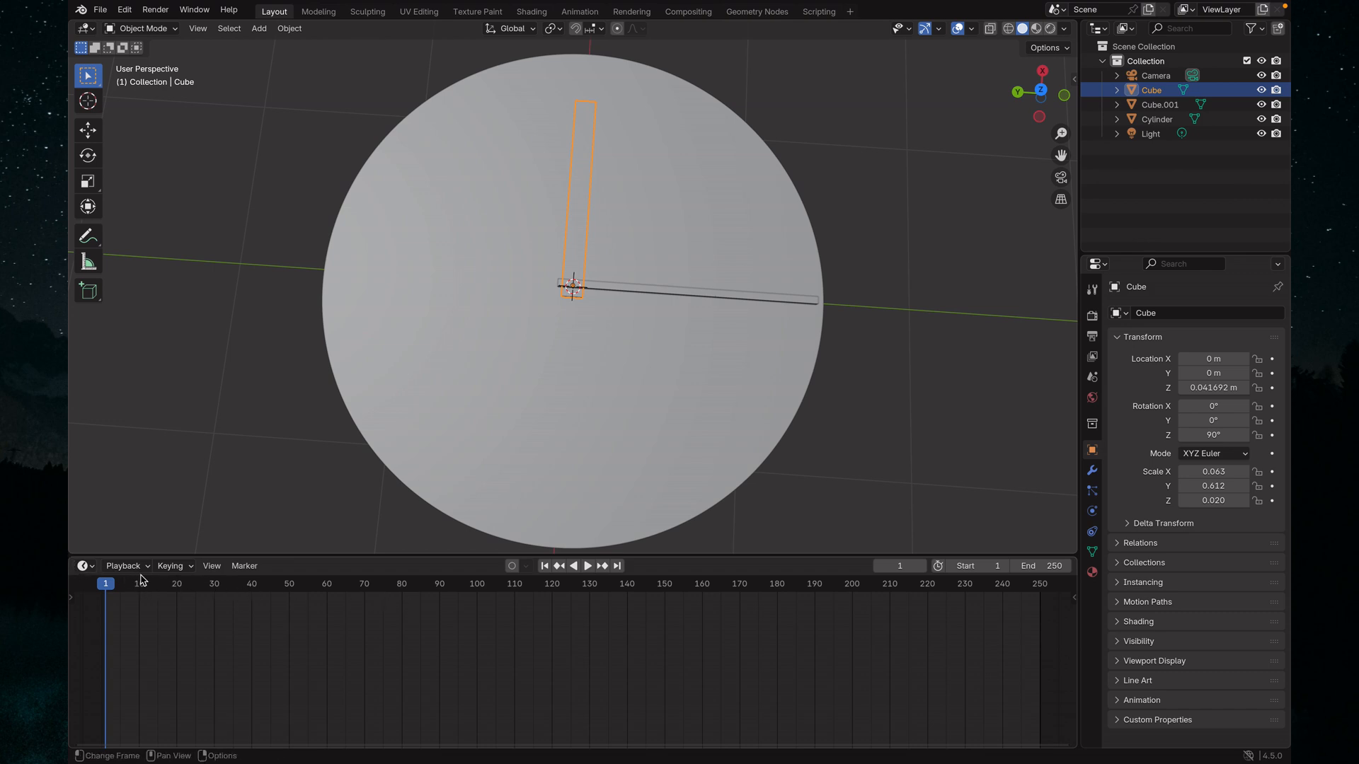
pyautogui.moveTo(70, 558); pyautogui.dragTo(574, 613)
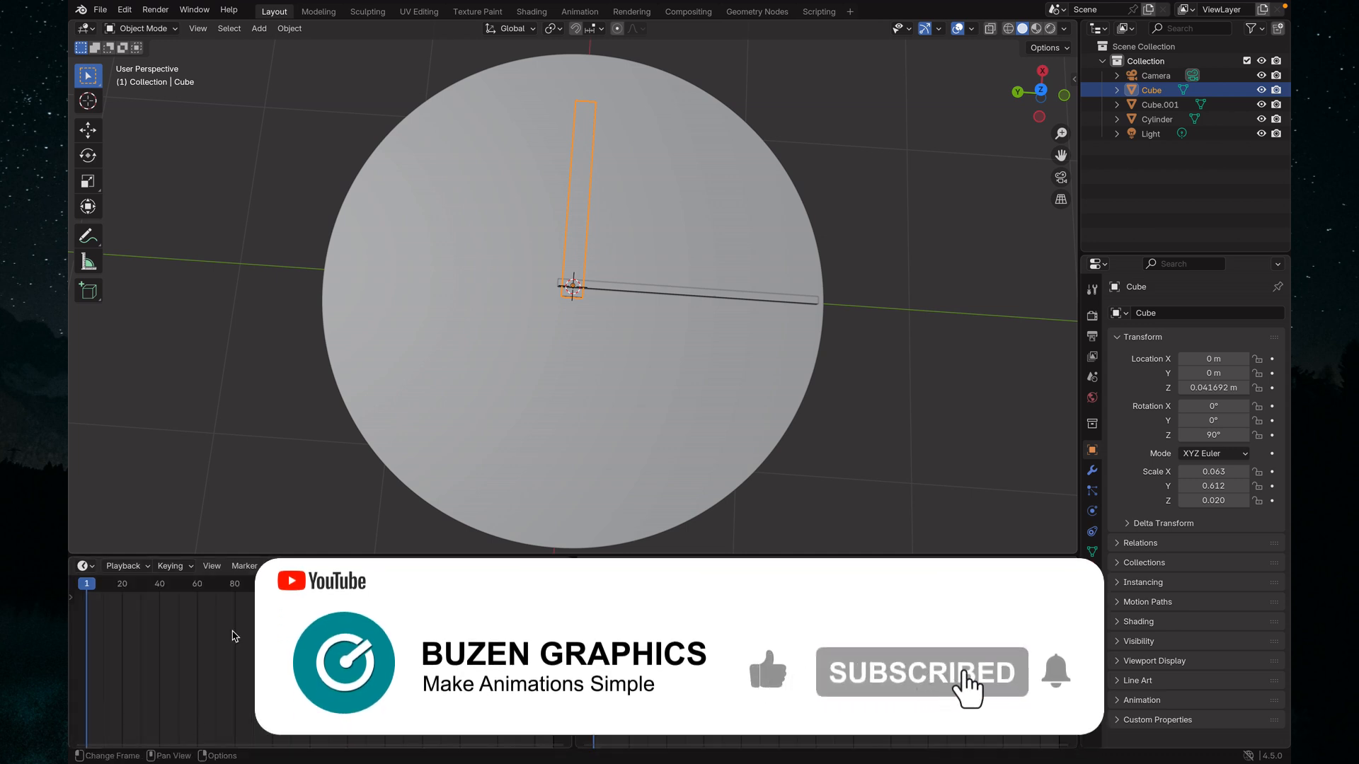
# Change one of the two timeline areas to a Graph Editor, collapsing its sidebar and narrowing its channel list
pyautogui.click(85, 566)
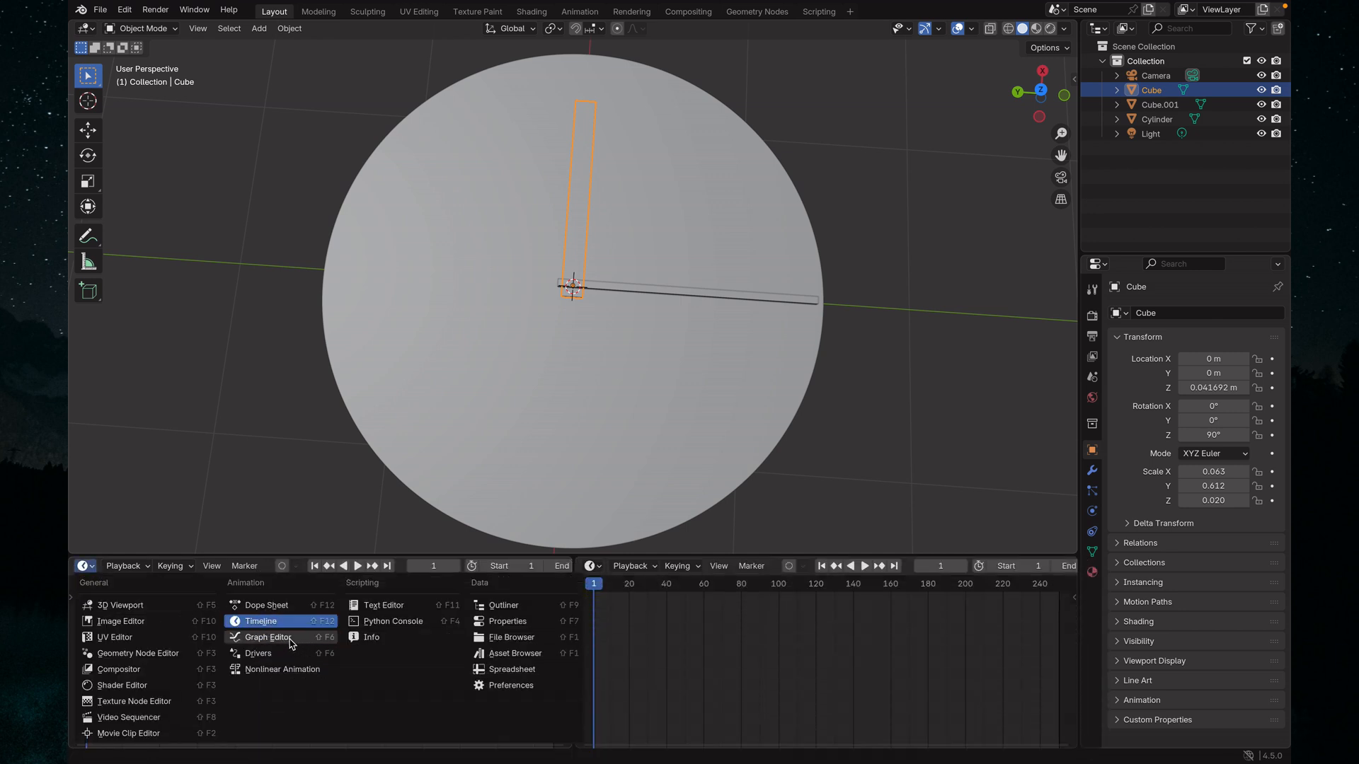
pyautogui.click(288, 639)
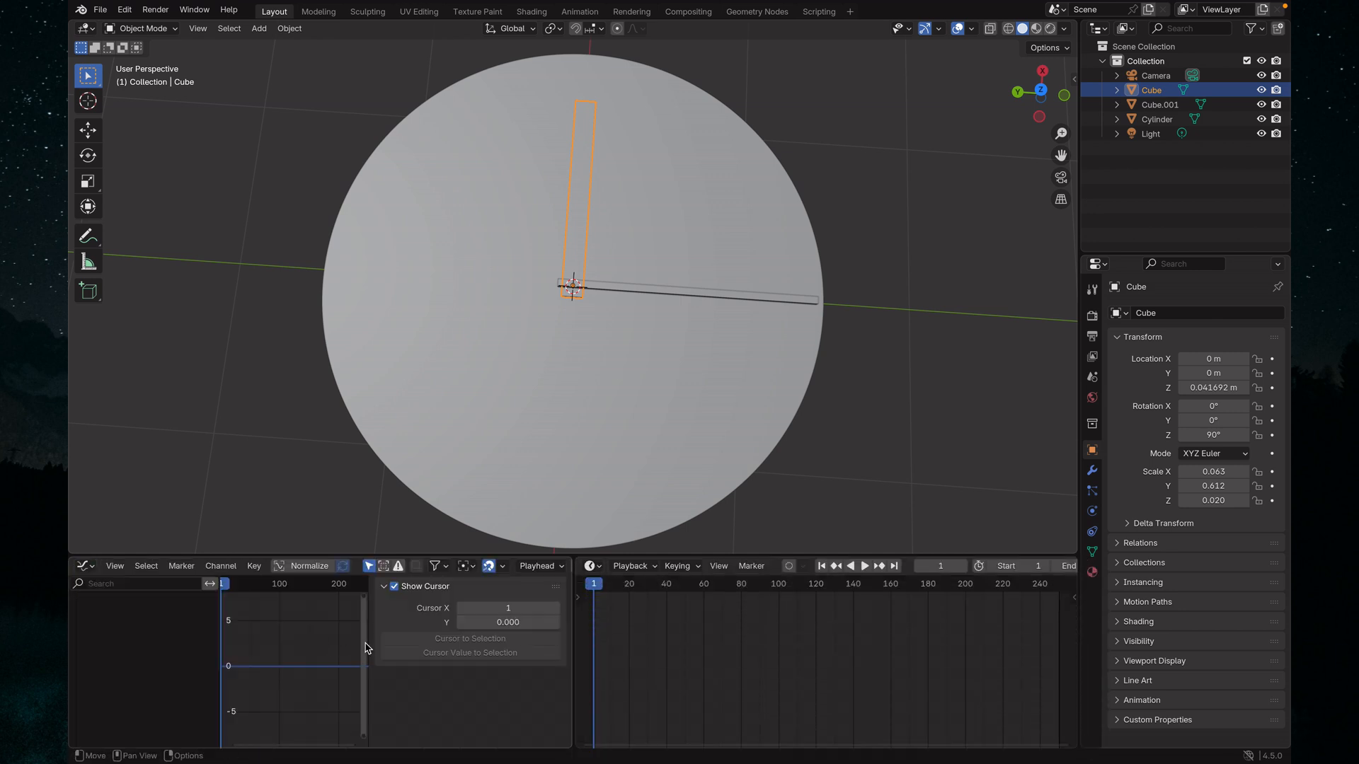
pyautogui.moveTo(365, 640); pyautogui.dragTo(549, 652)
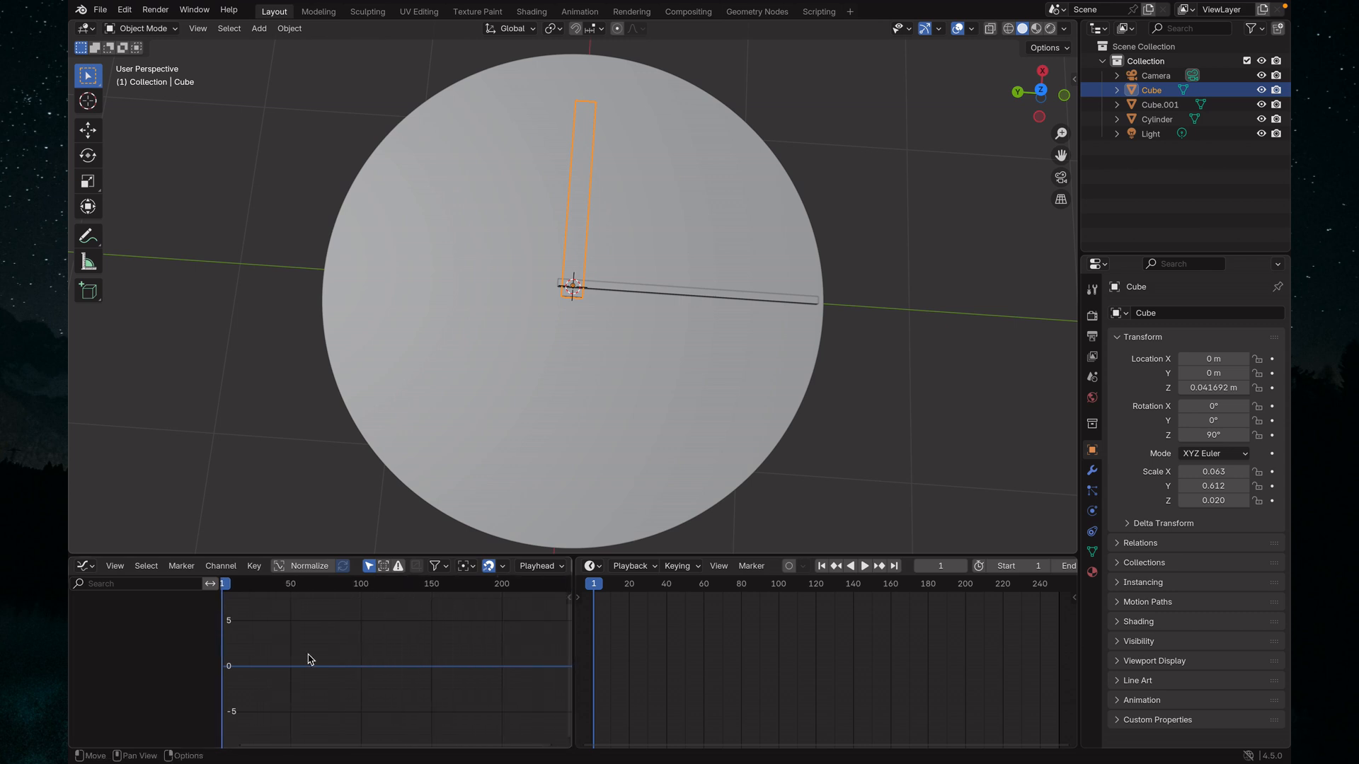
pyautogui.moveTo(222, 646); pyautogui.dragTo(125, 648)
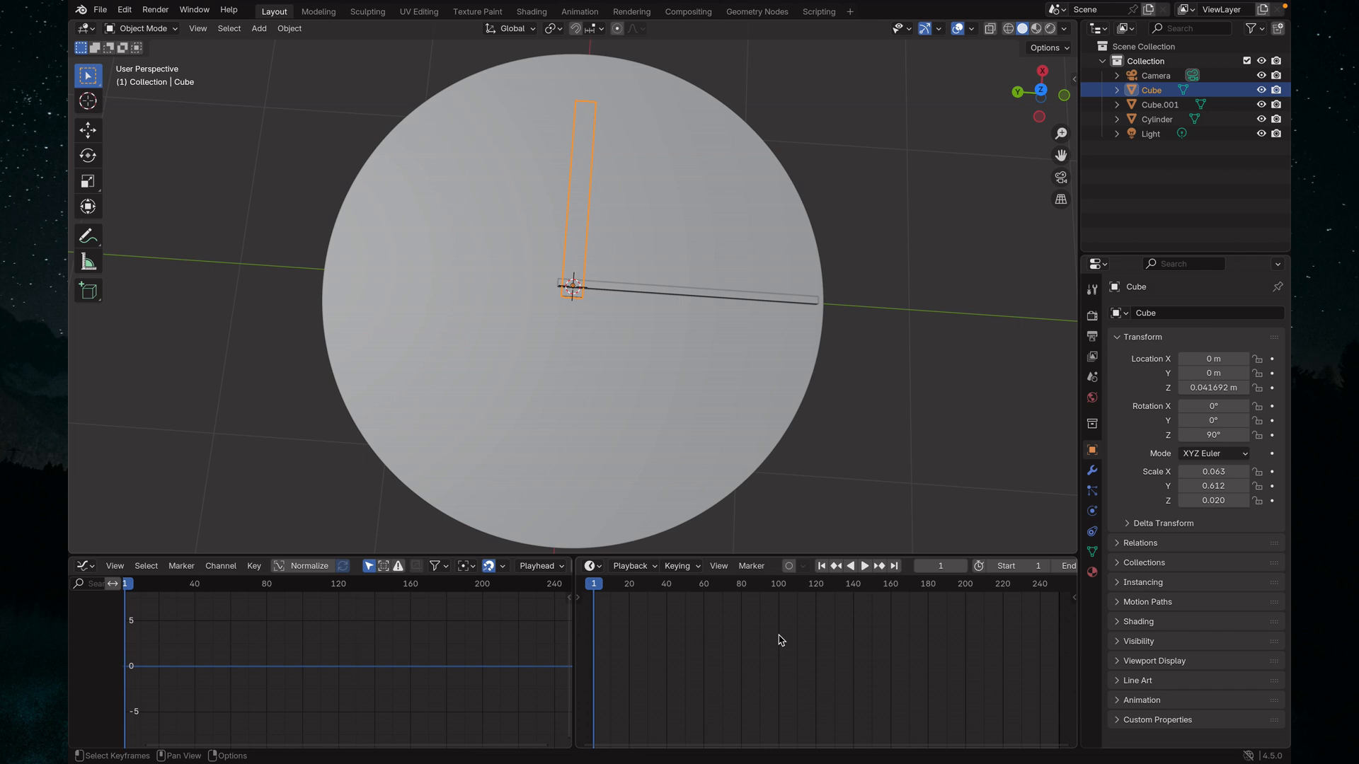
# Insert a Rotation keyframe on the wider, shorter hand at frame 0
pyautogui.moveTo(470, 455); pyautogui.dragTo(479, 461, button='middle')
pyautogui.scroll(1, 496, 403)
pyautogui.scroll(-1, 599, 276)
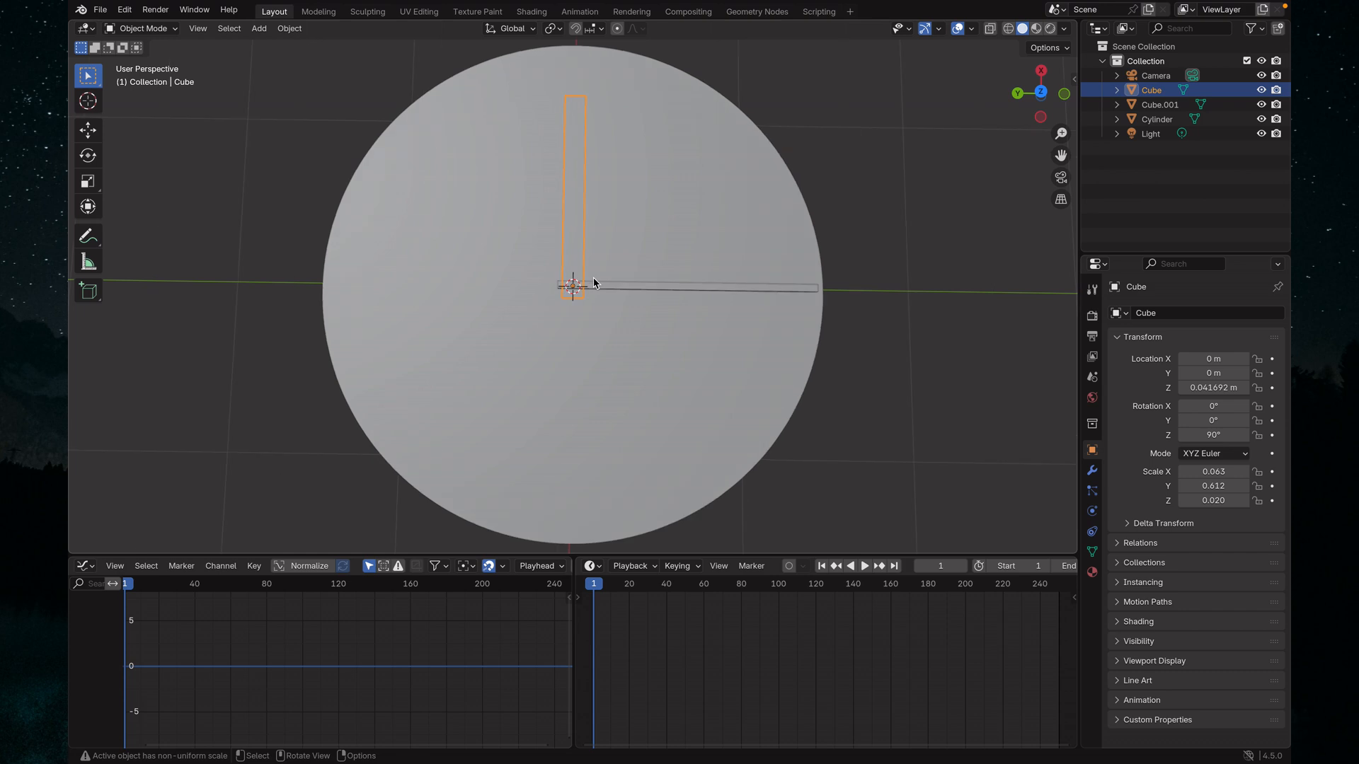
pyautogui.scroll(-2, 593, 277)
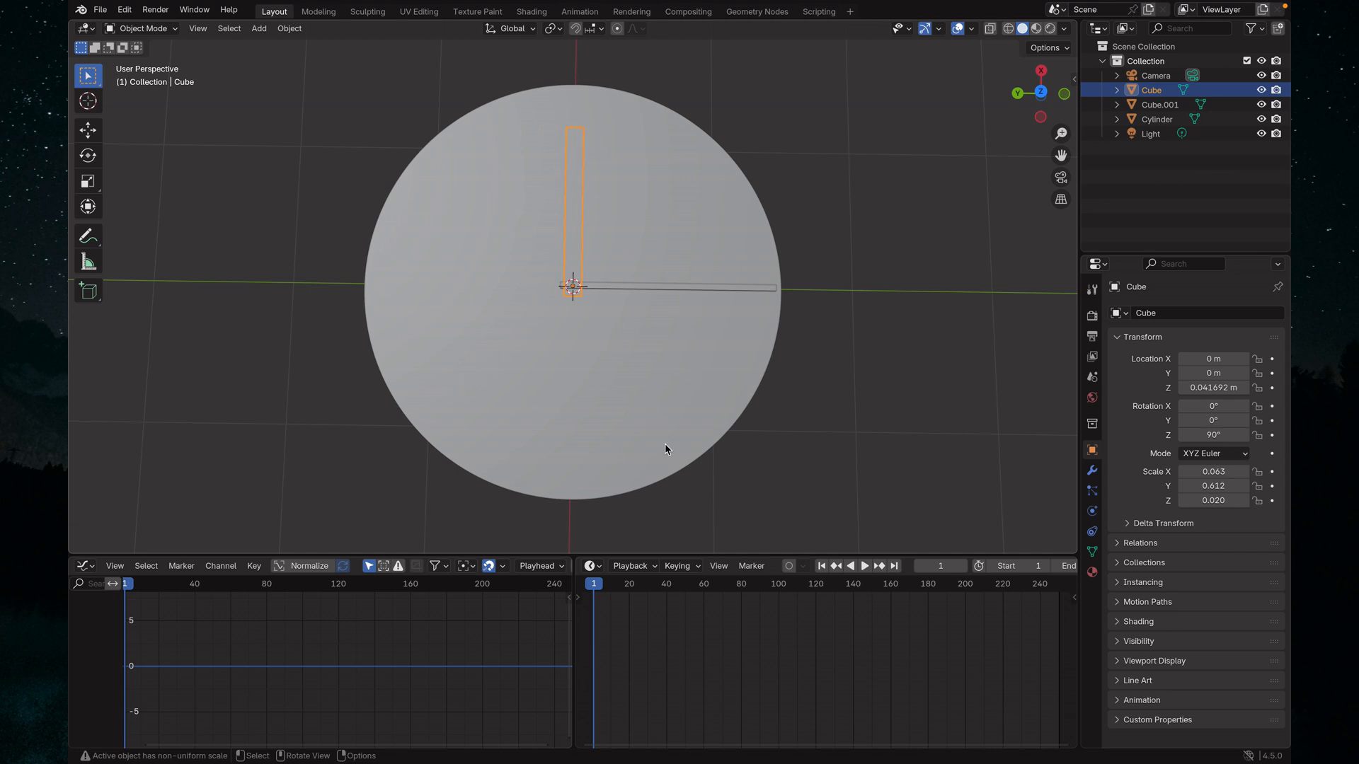
pyautogui.moveTo(597, 588); pyautogui.dragTo(594, 601)
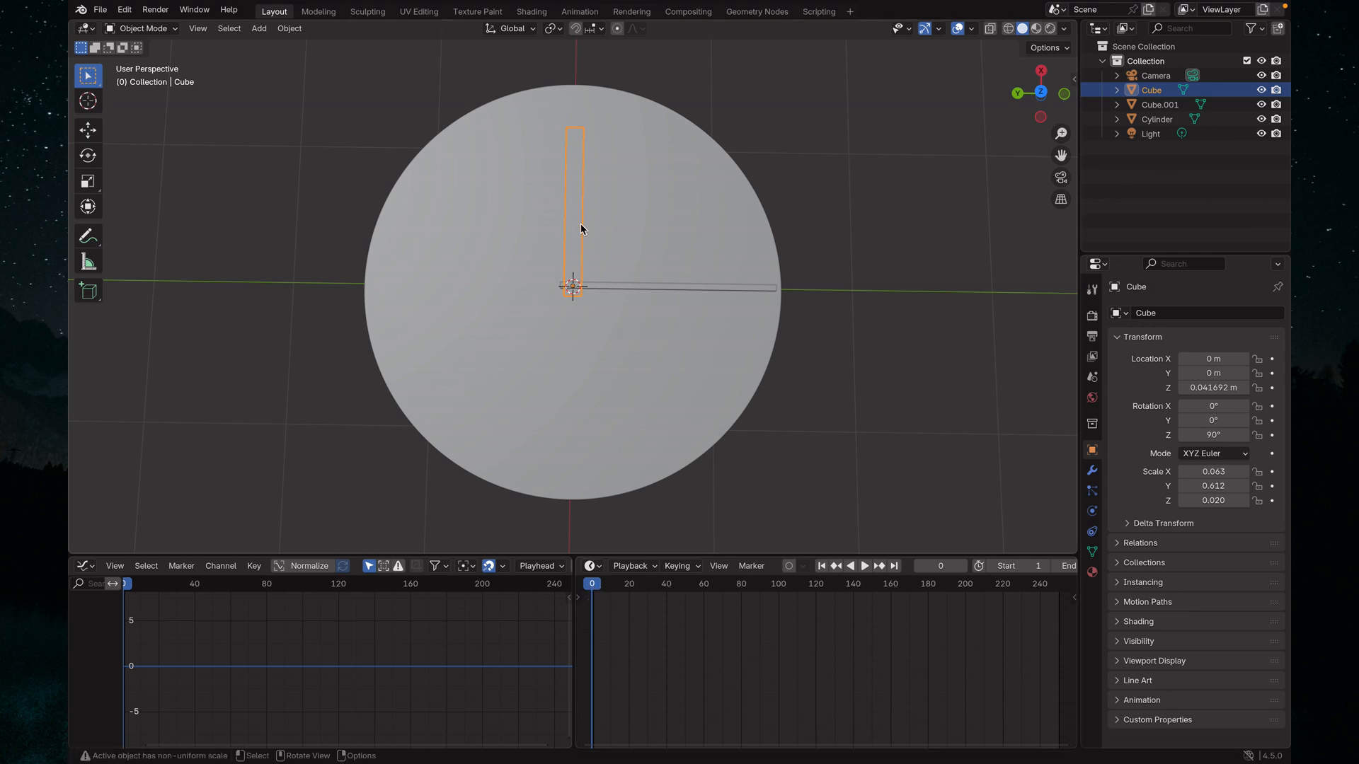
pyautogui.press('k')
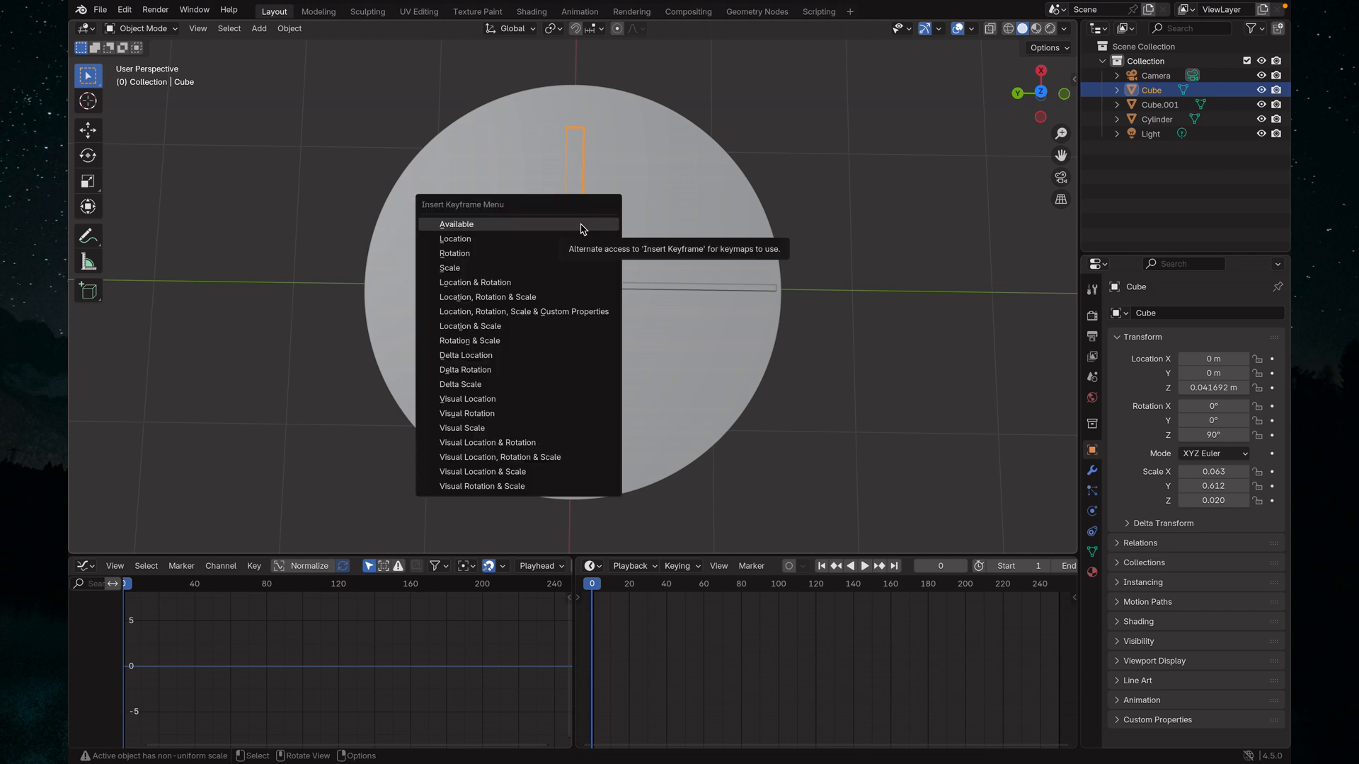
pyautogui.click(481, 257)
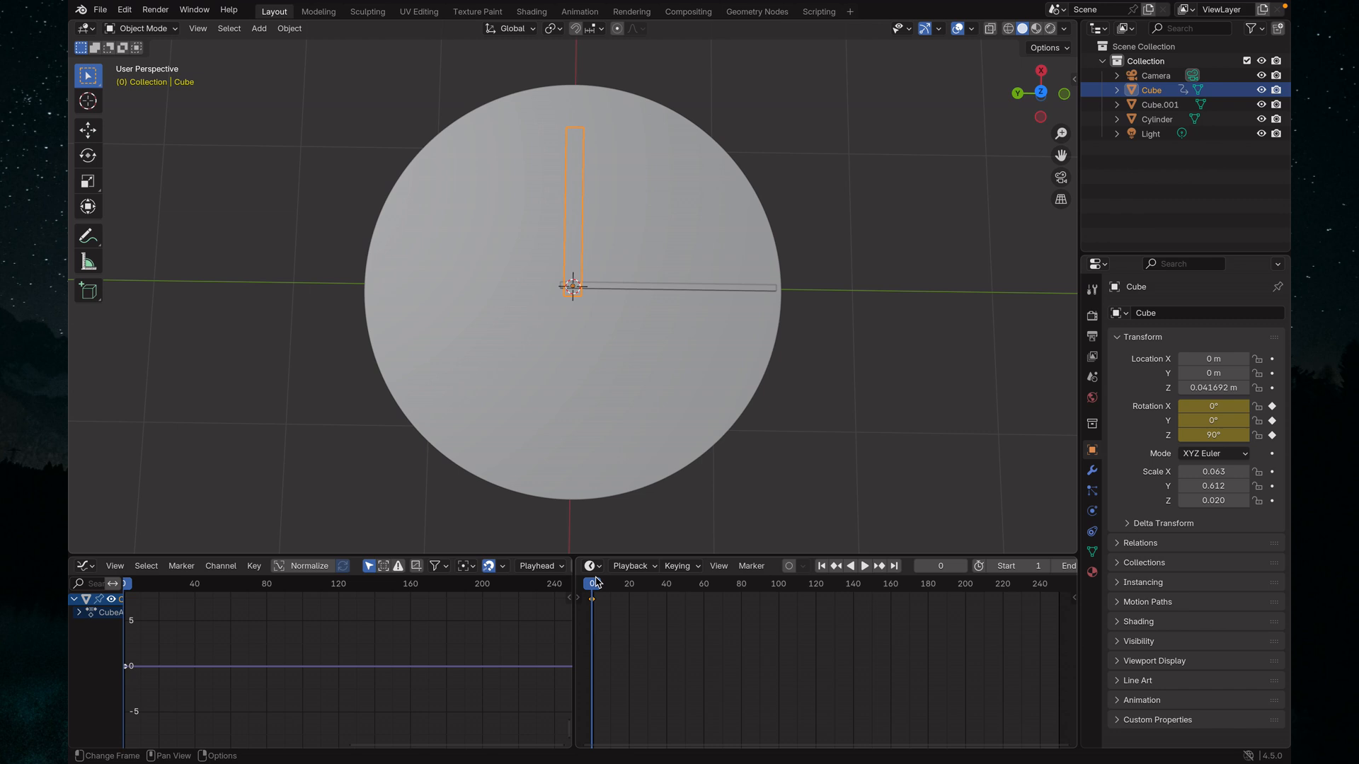
# At frame 60, rotate the wider, shorter hand -360° about the Z axis and insert a Rotation keyframe
pyautogui.press('space')
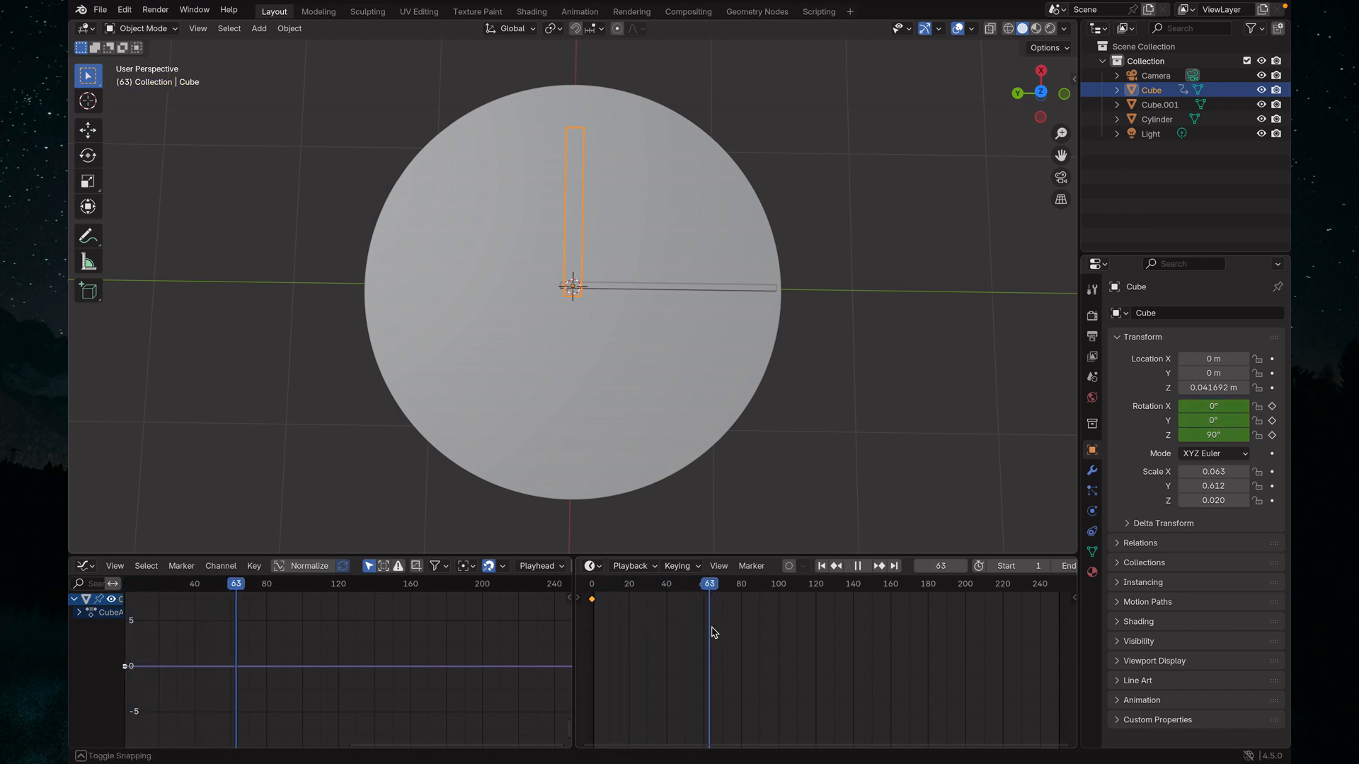
pyautogui.moveTo(715, 634); pyautogui.dragTo(703, 631)
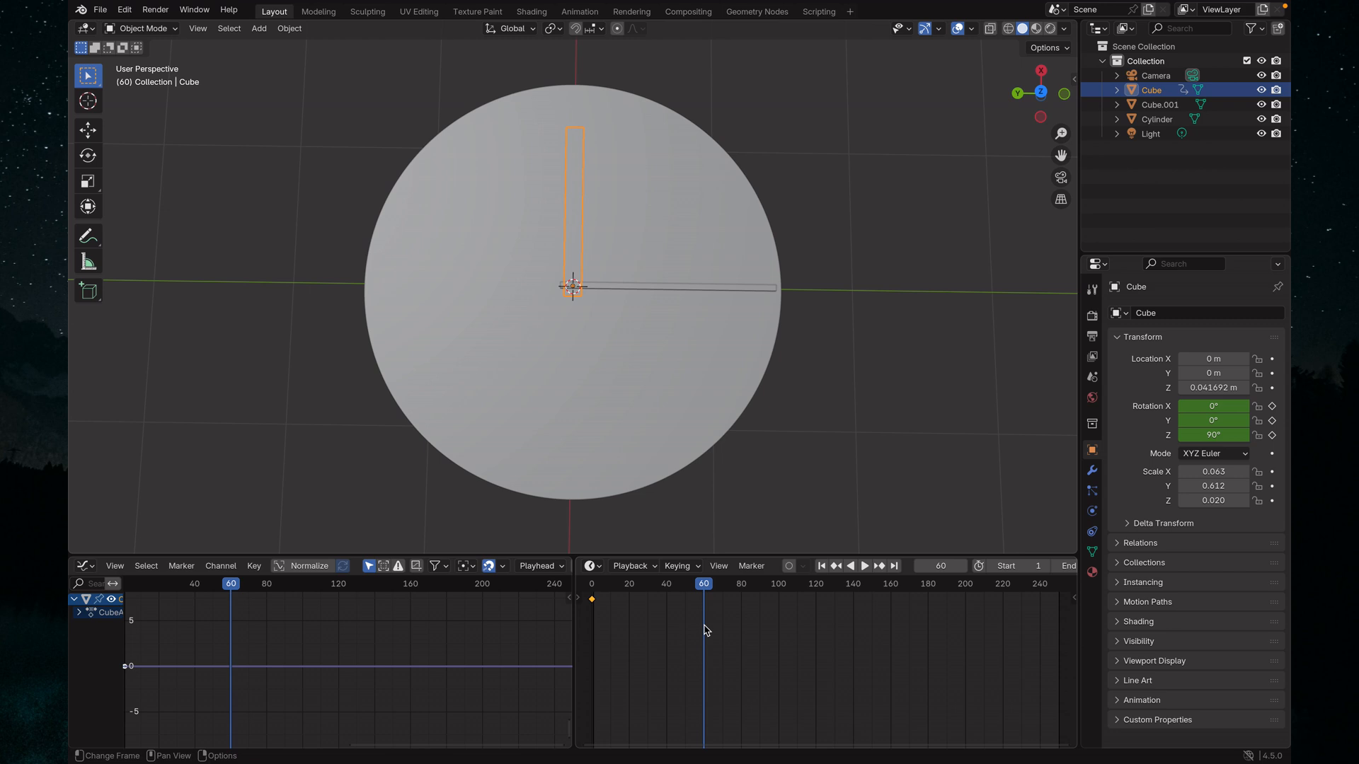
pyautogui.moveTo(706, 596)
pyautogui.mouseDown()
pyautogui.moveTo(673, 597)
pyautogui.moveTo(705, 596)
pyautogui.mouseUp()
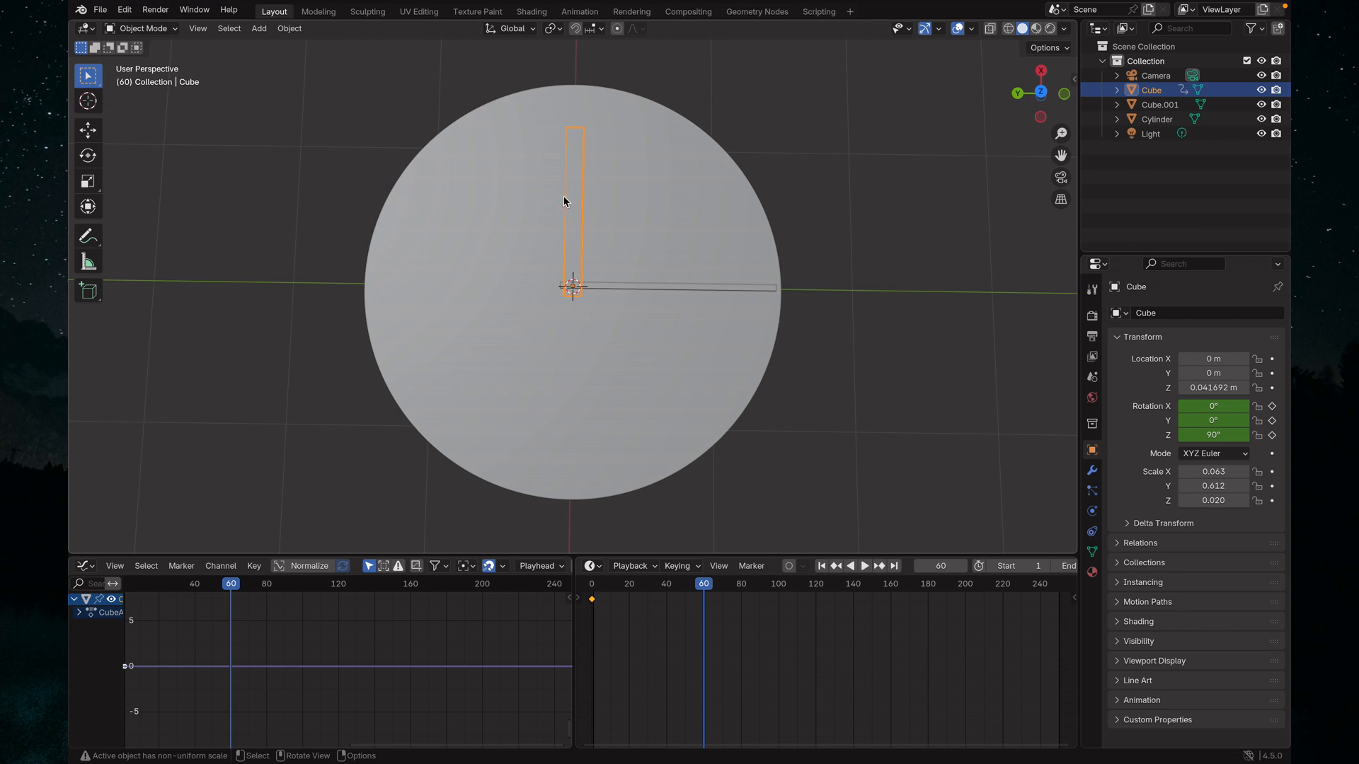
pyautogui.press('r')
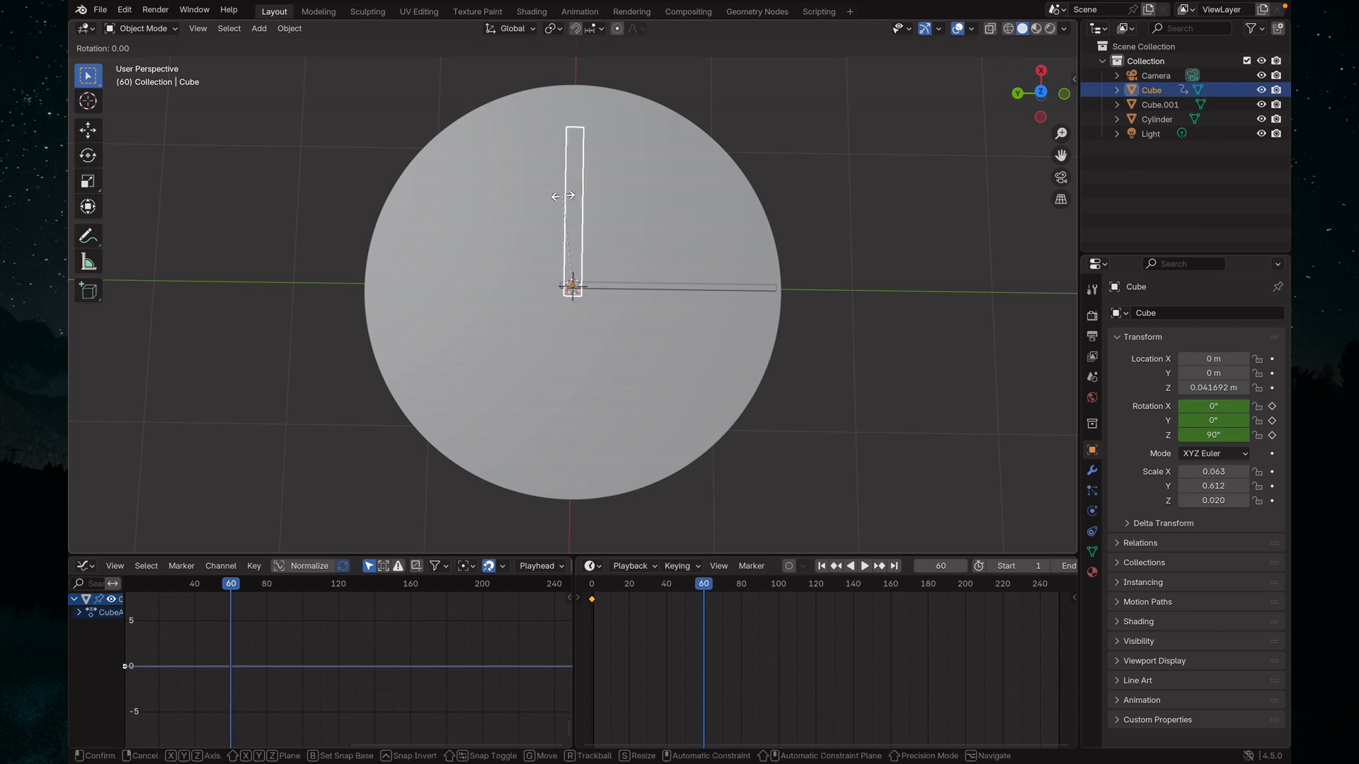
pyautogui.press('z')
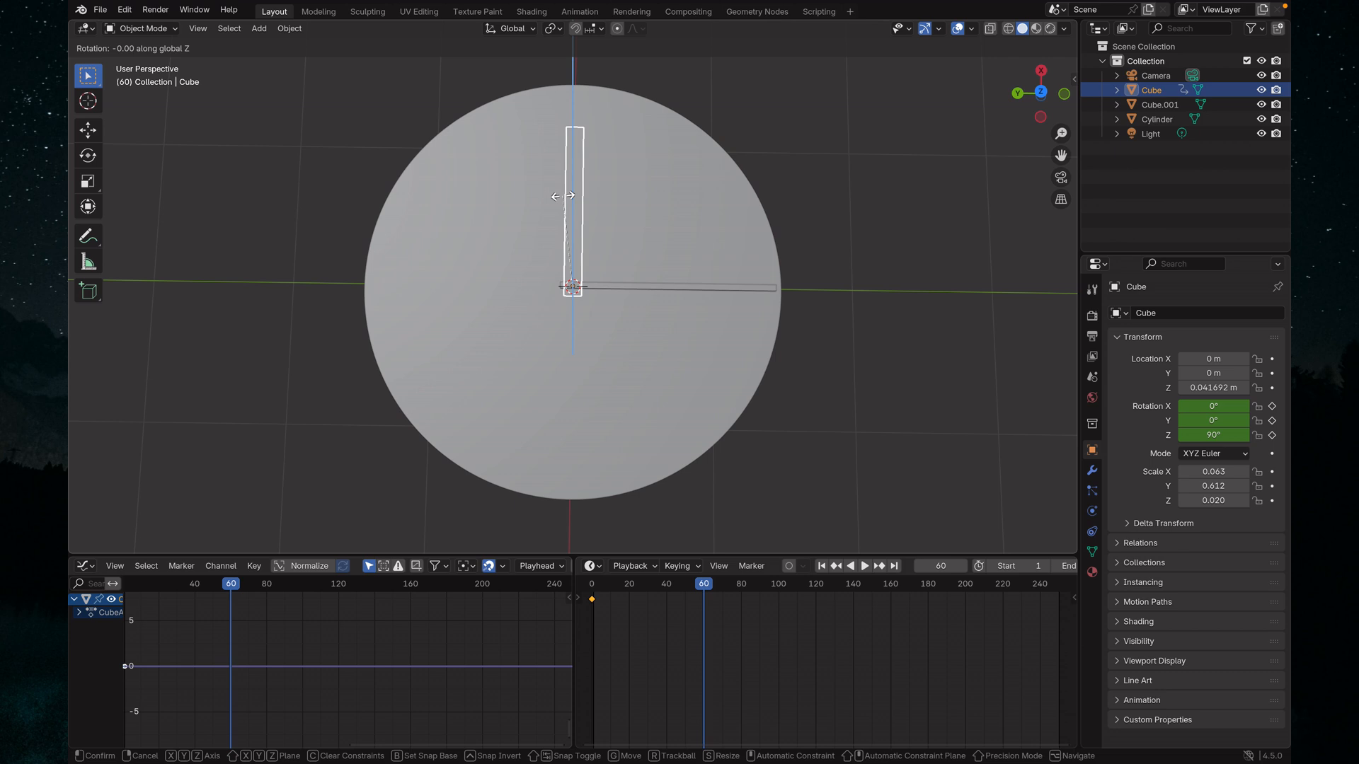
pyautogui.write('-360')
pyautogui.press('Return')
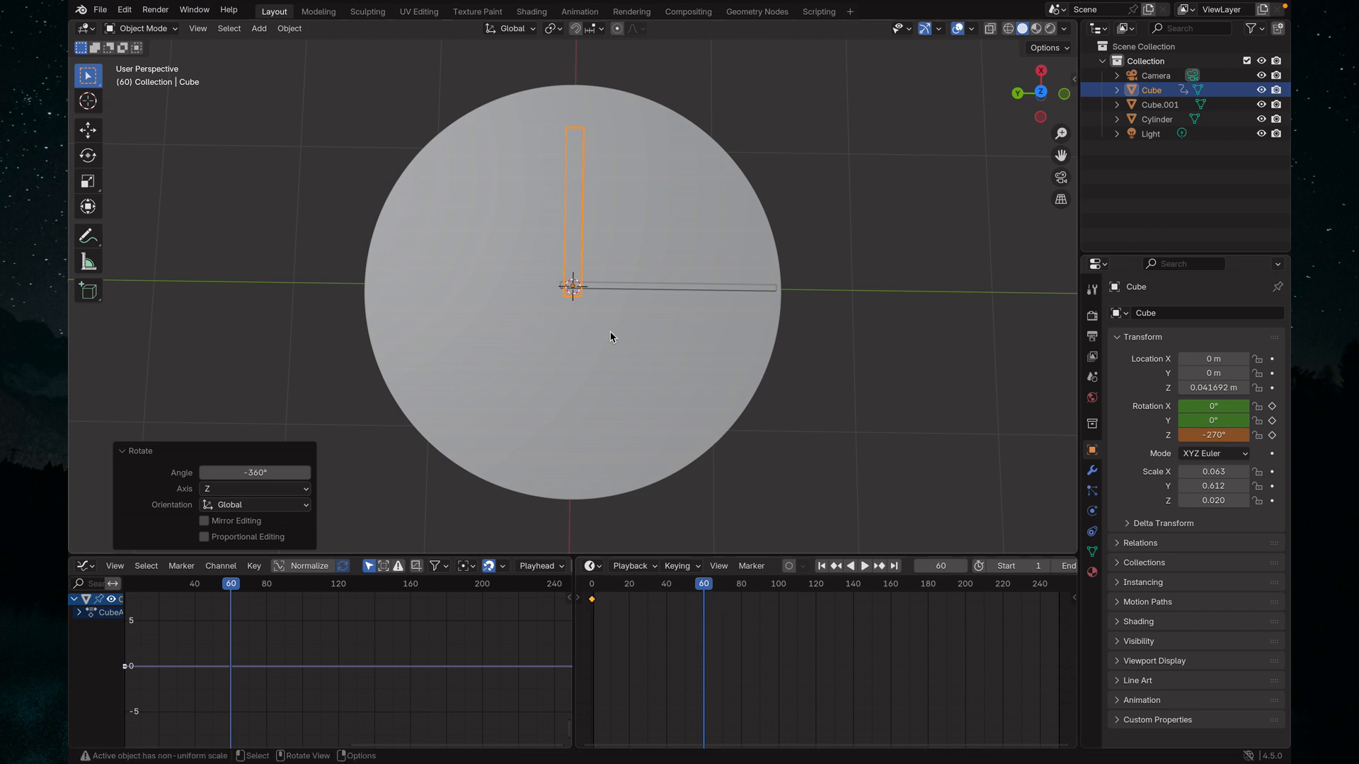
pyautogui.press('k')
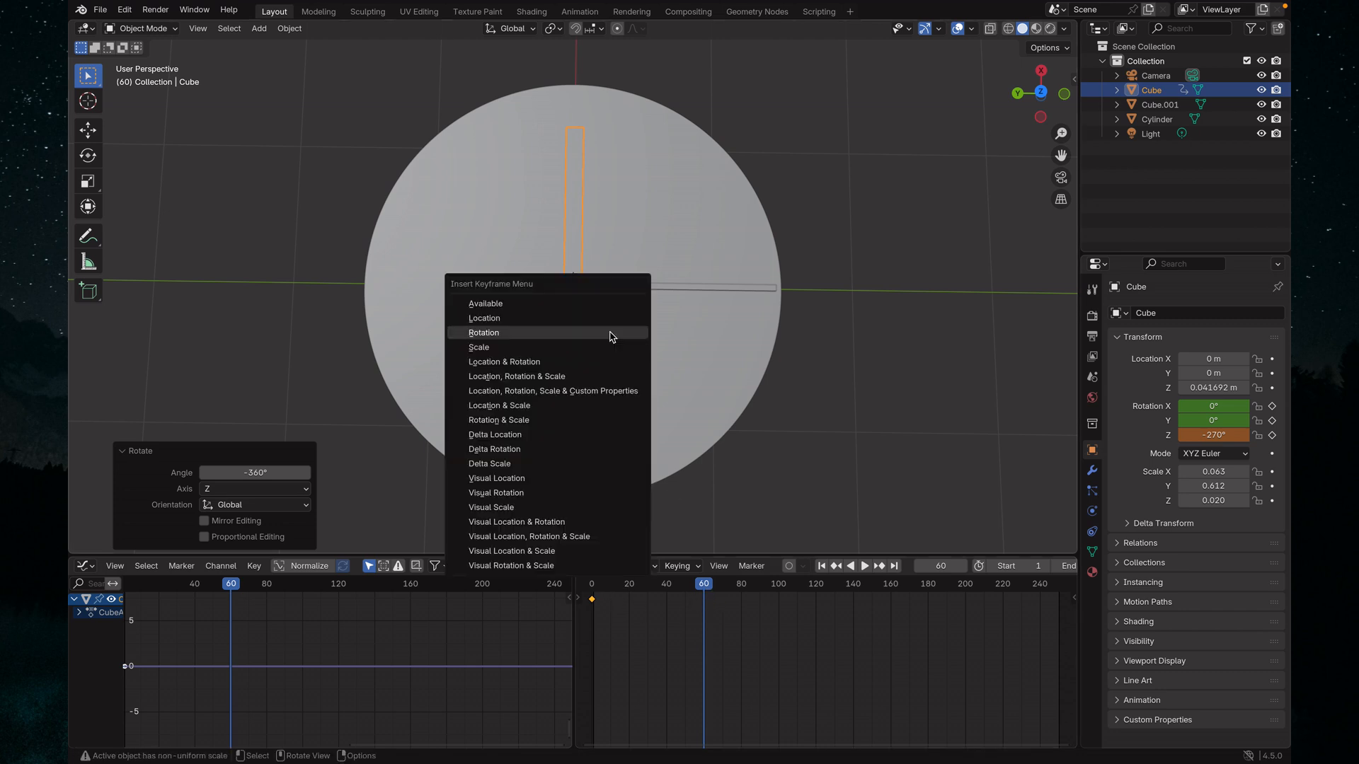
pyautogui.click(534, 337)
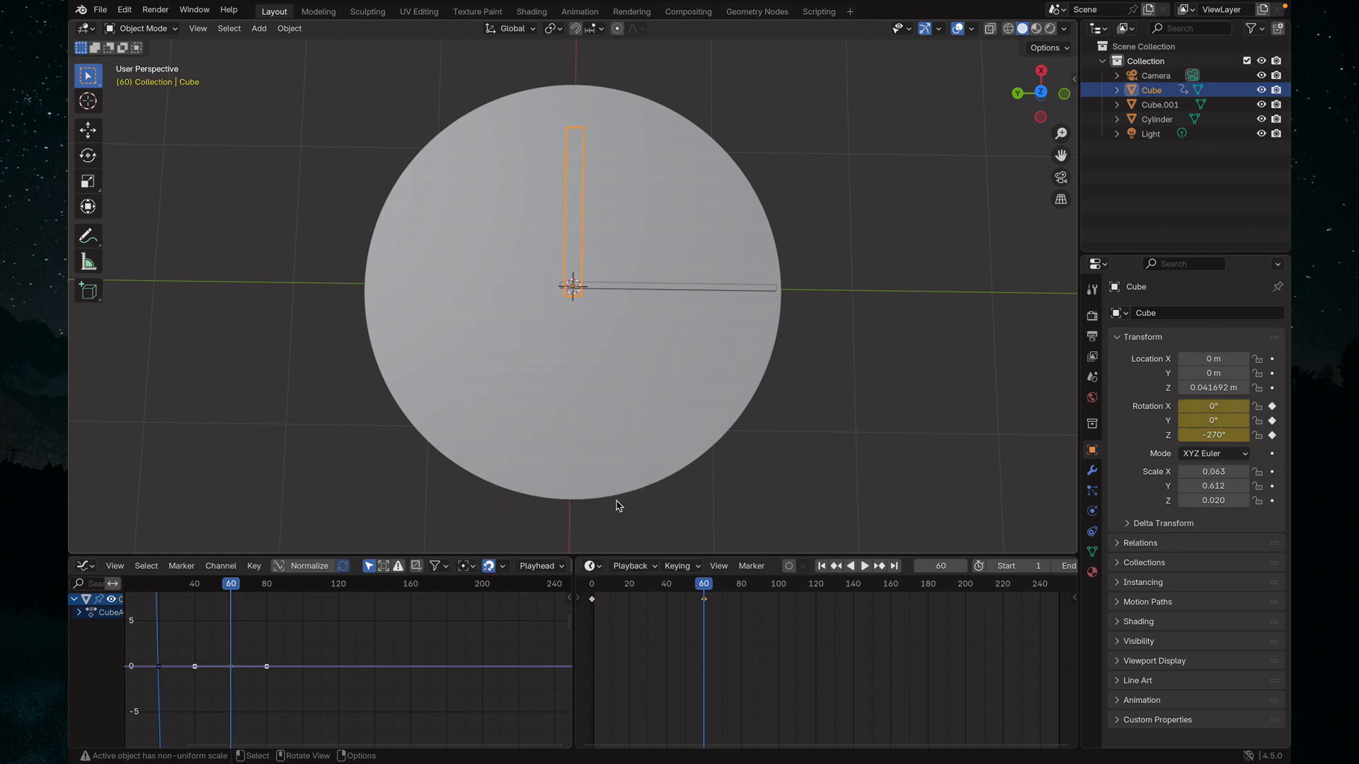
# Play the animation twice from the start to check the shorter hand's full turn
pyautogui.moveTo(703, 584); pyautogui.dragTo(595, 584)
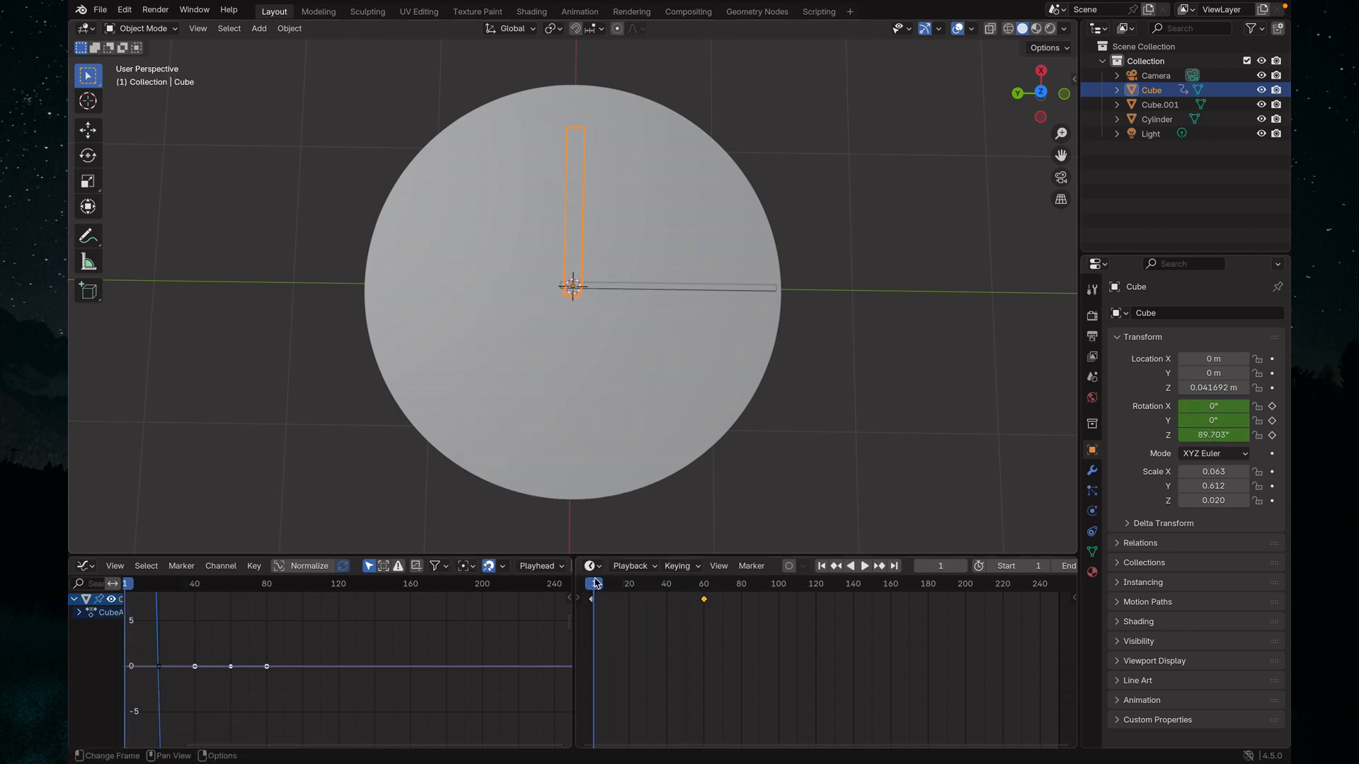
pyautogui.press('space')
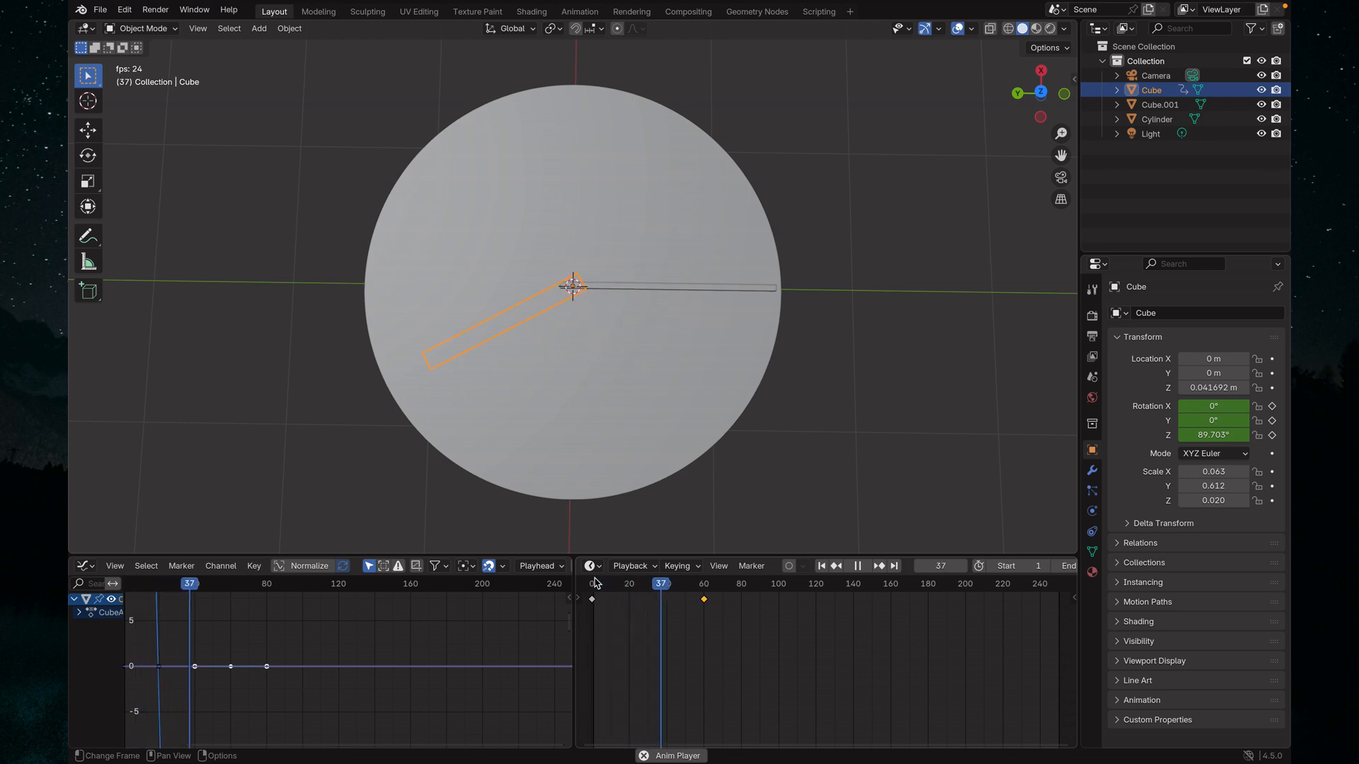
pyautogui.press('space')
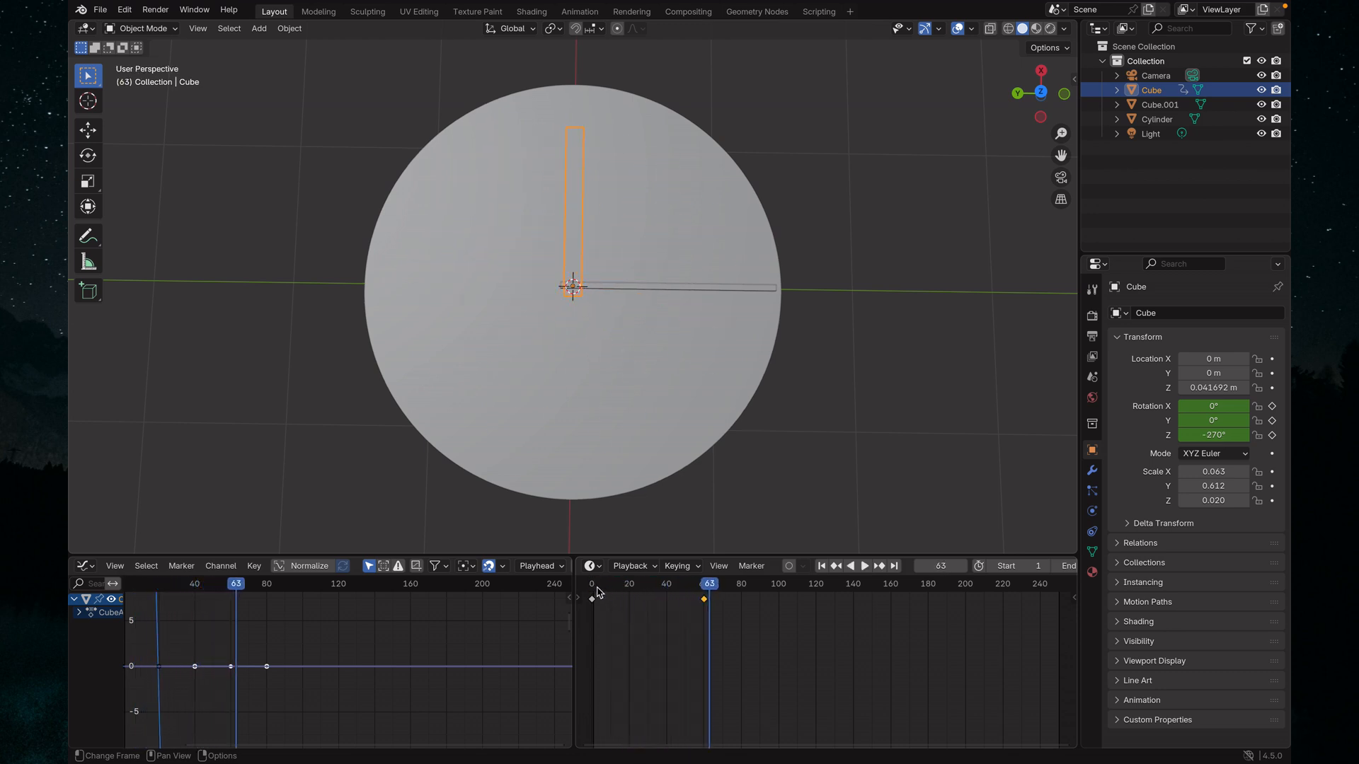
pyautogui.click(595, 586)
pyautogui.press('space')
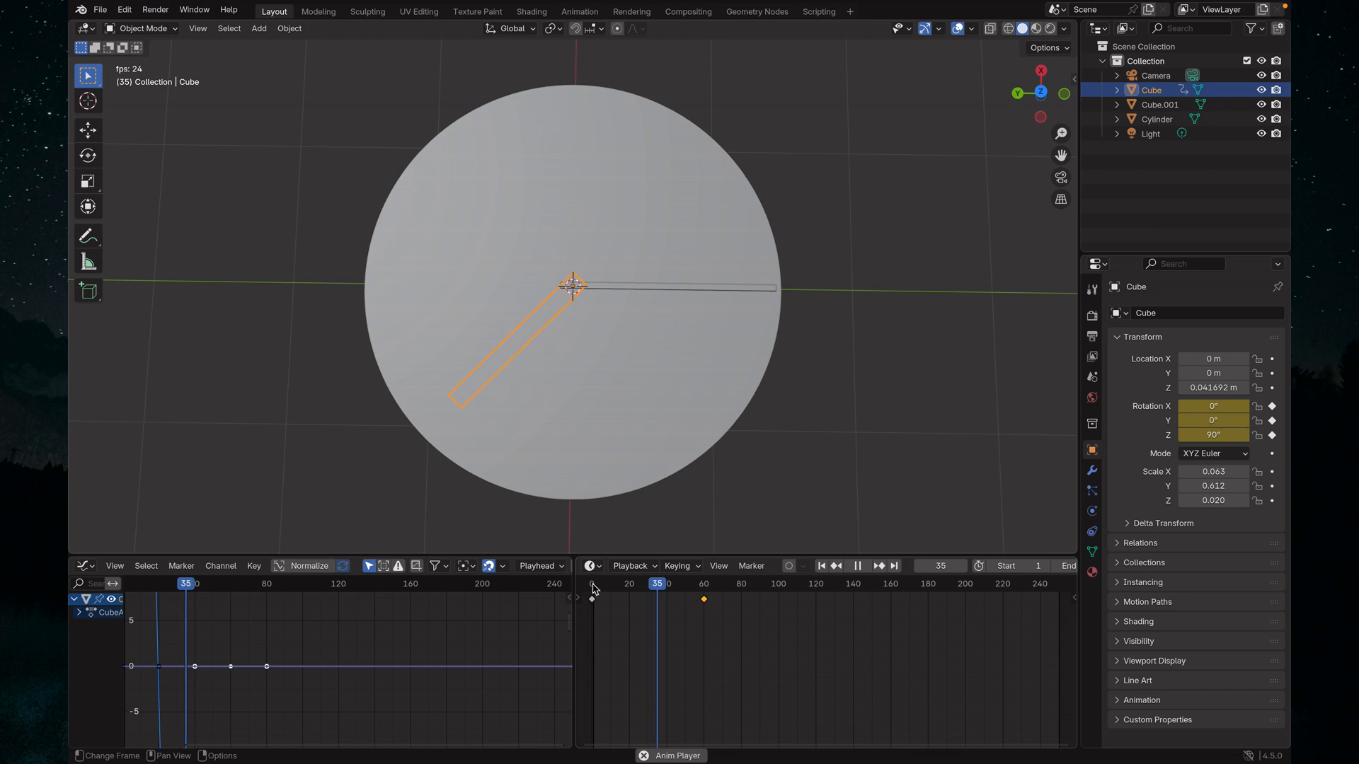
pyautogui.press('space')
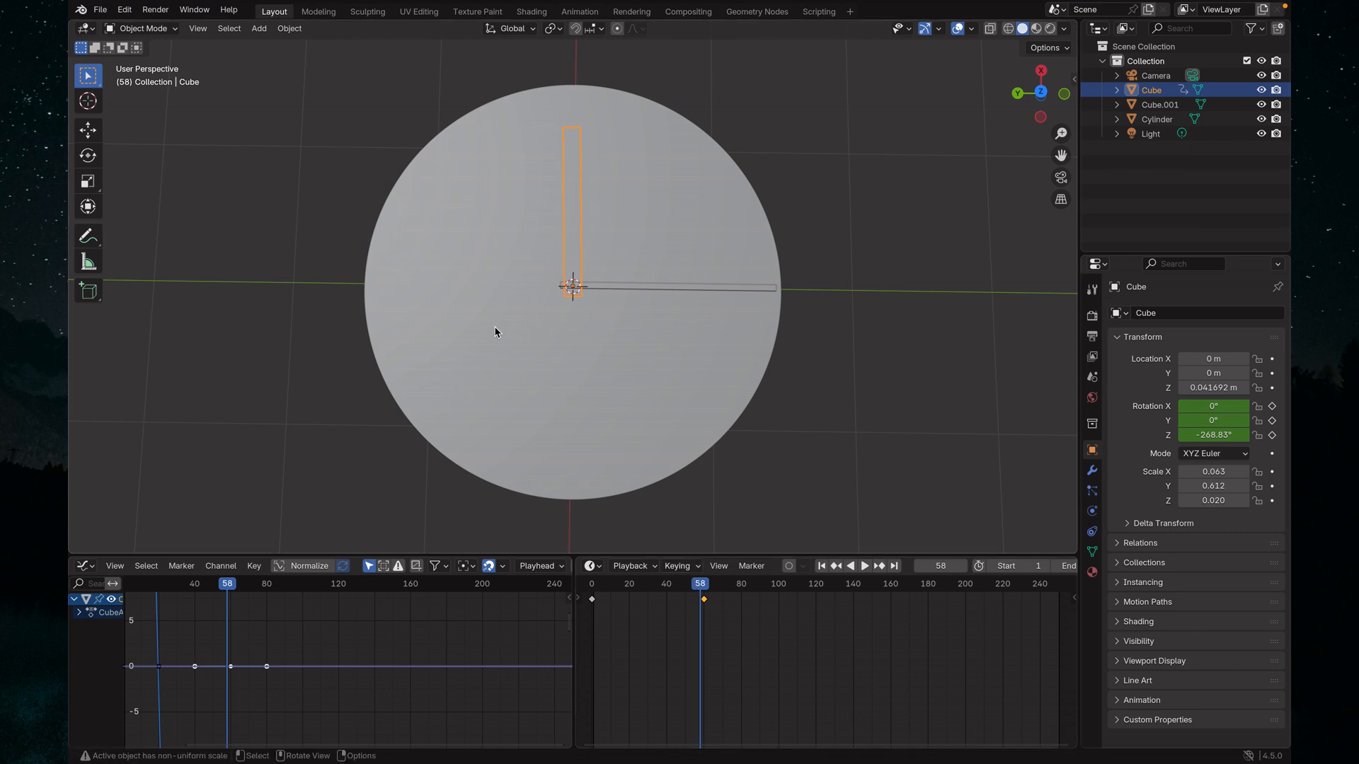
pyautogui.moveTo(732, 613); pyautogui.dragTo(587, 601)
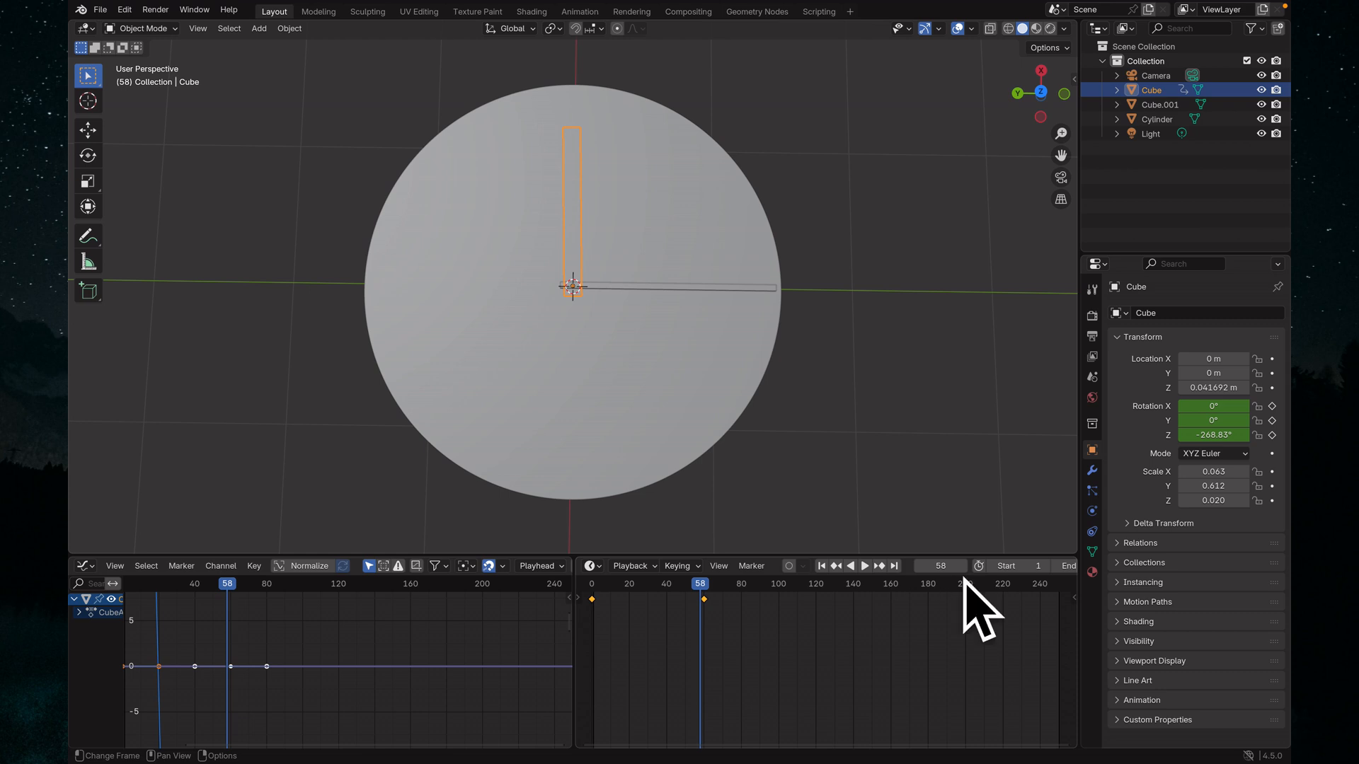
pyautogui.scroll(3, 766, 643)
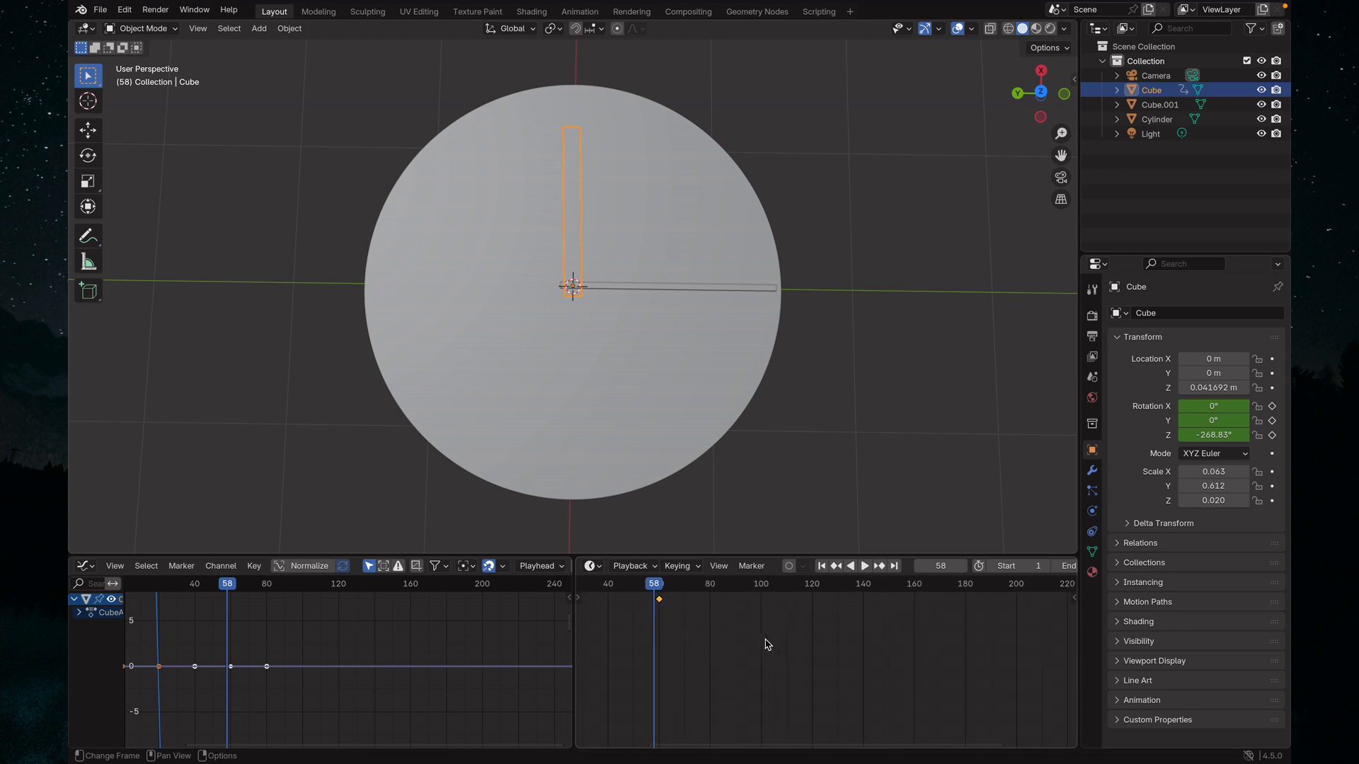
pyautogui.keyDown('ctrl'); pyautogui.scroll(4, 766, 644); pyautogui.keyUp('ctrl')
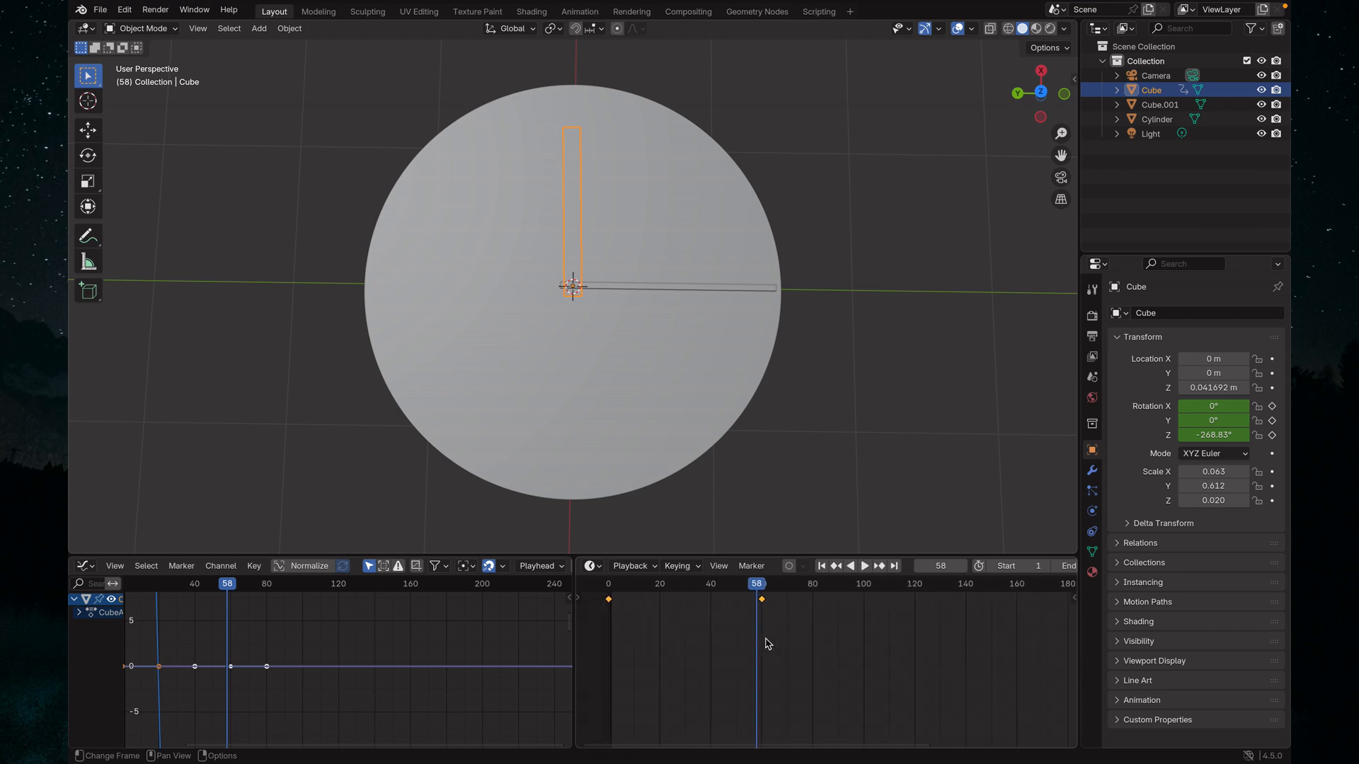
pyautogui.scroll(1, 767, 644)
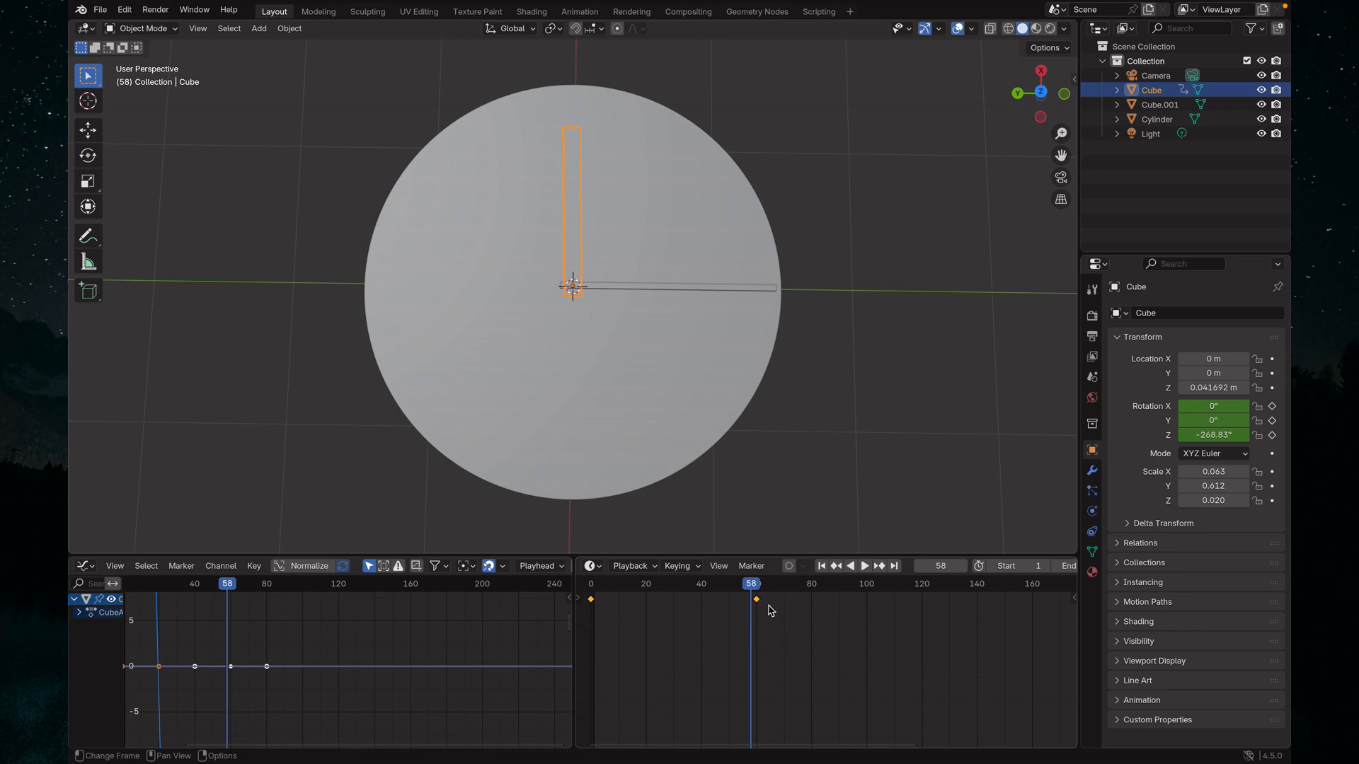
pyautogui.press('b')
pyautogui.moveTo(586, 596); pyautogui.dragTo(767, 613)
pyautogui.click(773, 634)
# Insert a Rotation keyframe on the wider, shorter hand at frame 59
pyautogui.moveTo(752, 587); pyautogui.dragTo(758, 595)
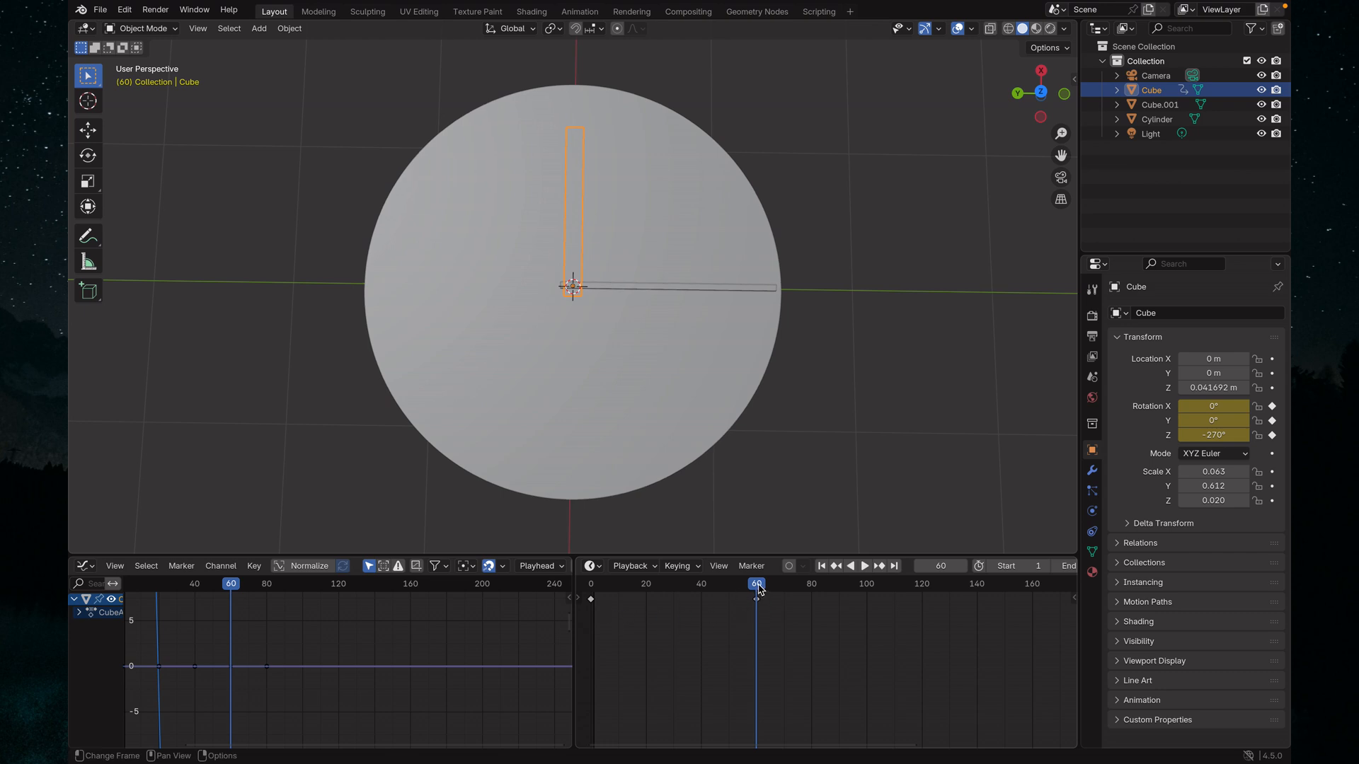
pyautogui.press('Left')
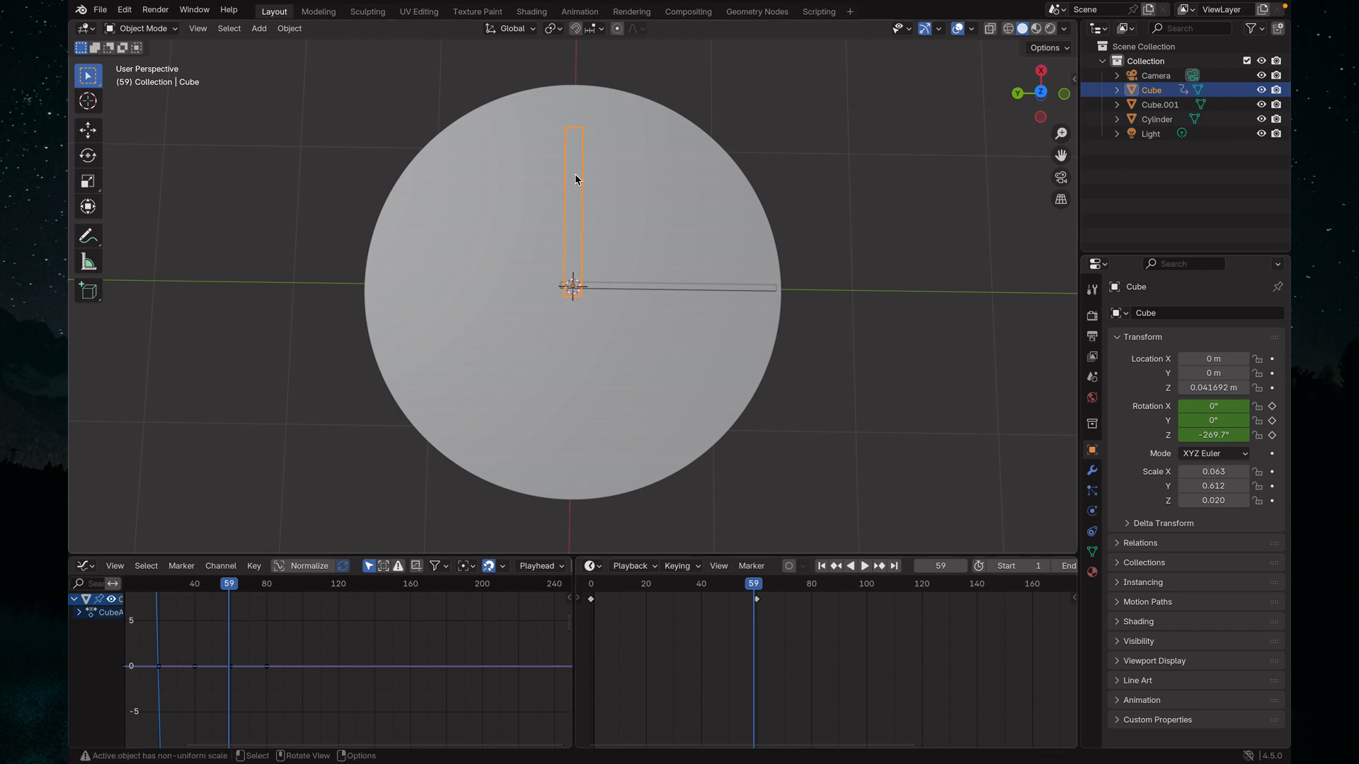
pyautogui.press('k')
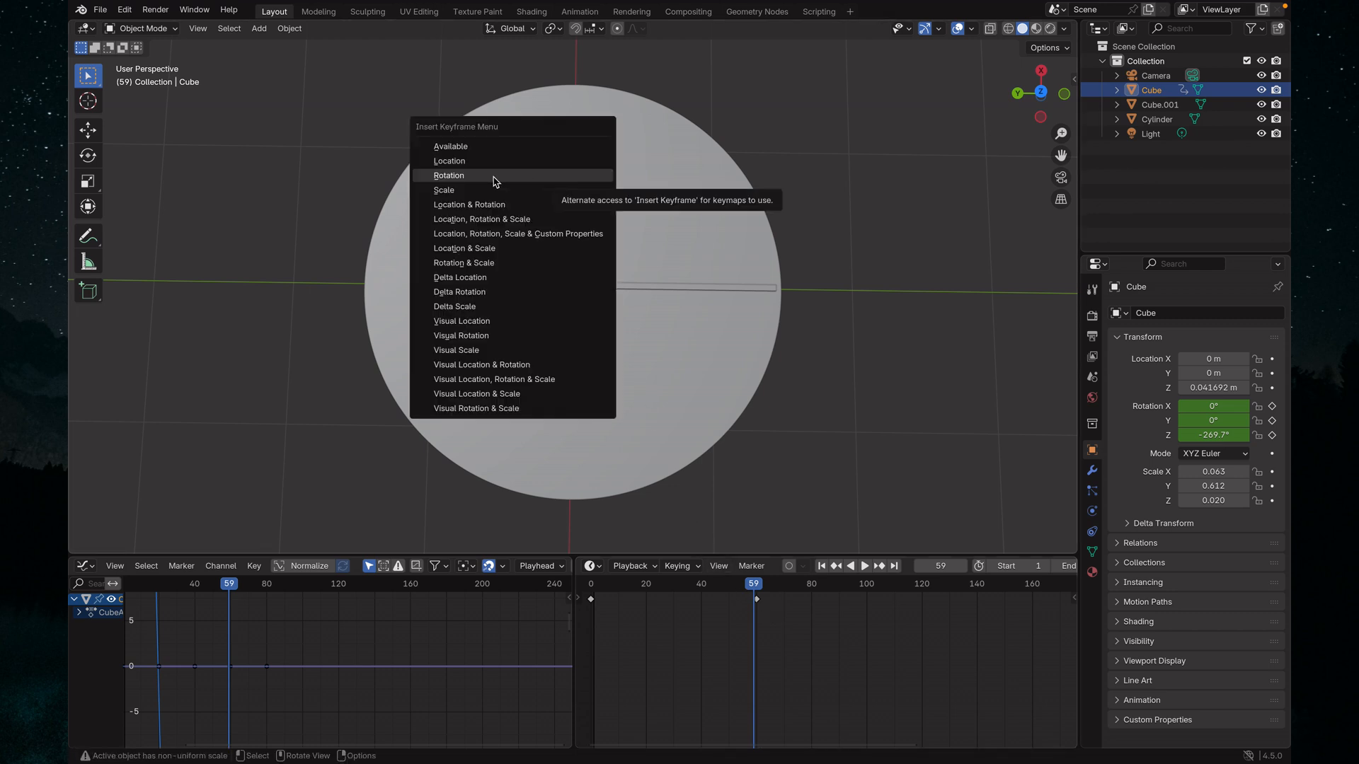
pyautogui.click(575, 177)
# Delete the shorter hand's keyframe at frame 60, keeping the one at frame 59
pyautogui.scroll(5, 787, 623)
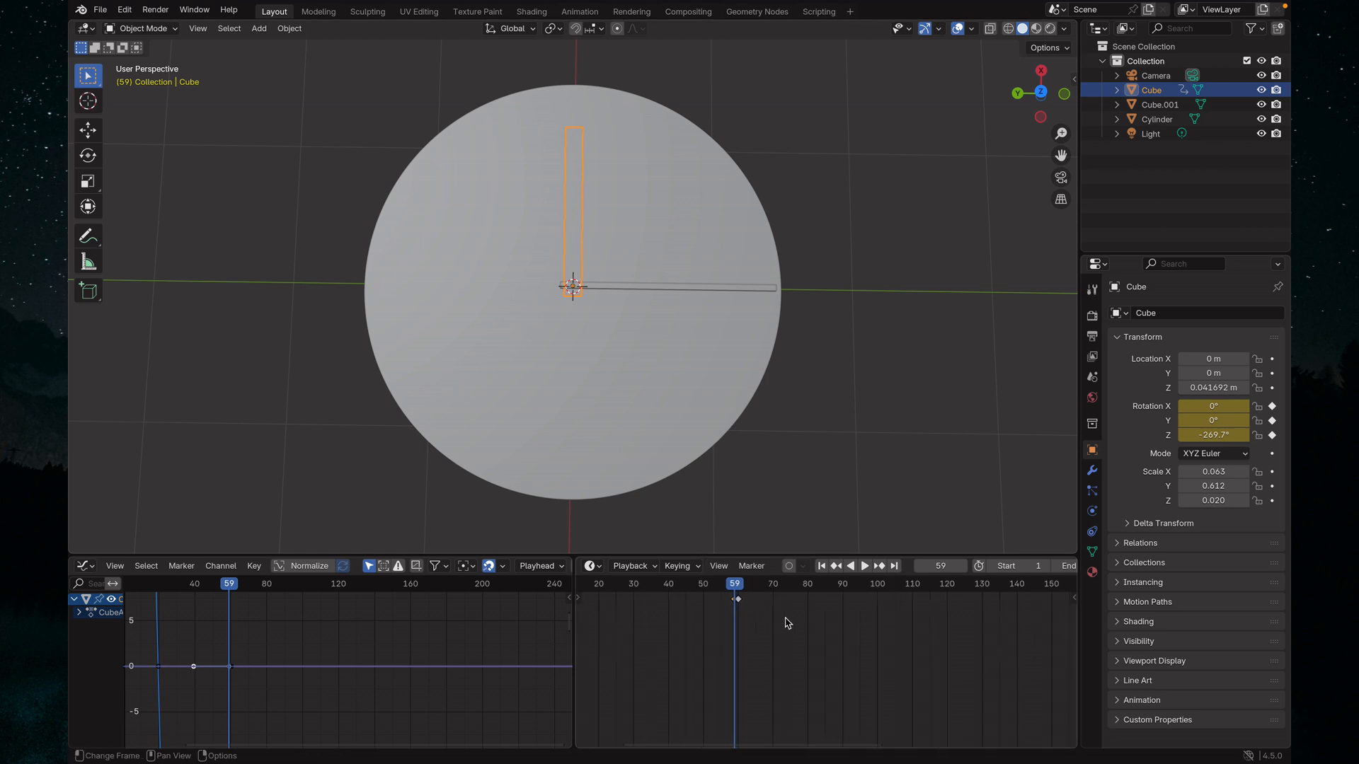
pyautogui.scroll(3, 788, 623)
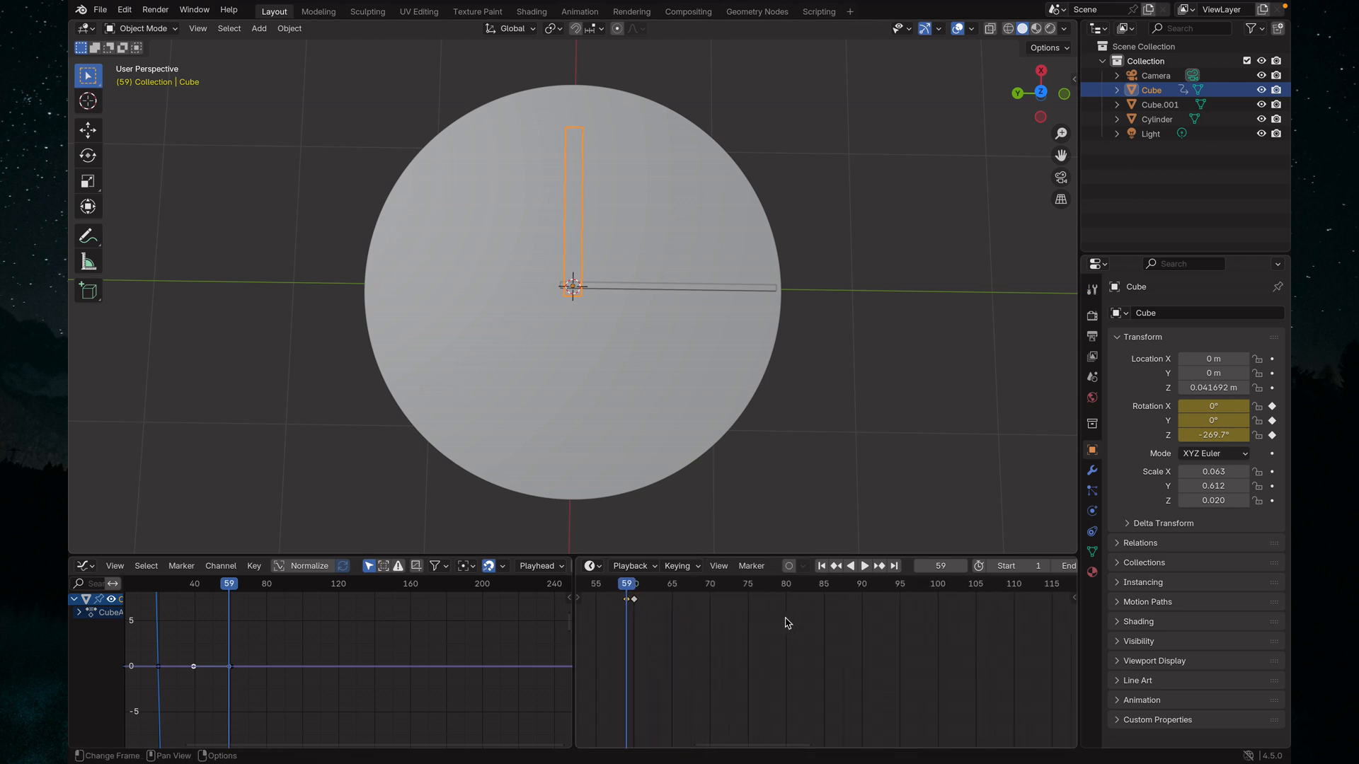
pyautogui.keyDown('ctrl'); pyautogui.hscroll(-5, 787, 621); pyautogui.keyUp('ctrl')
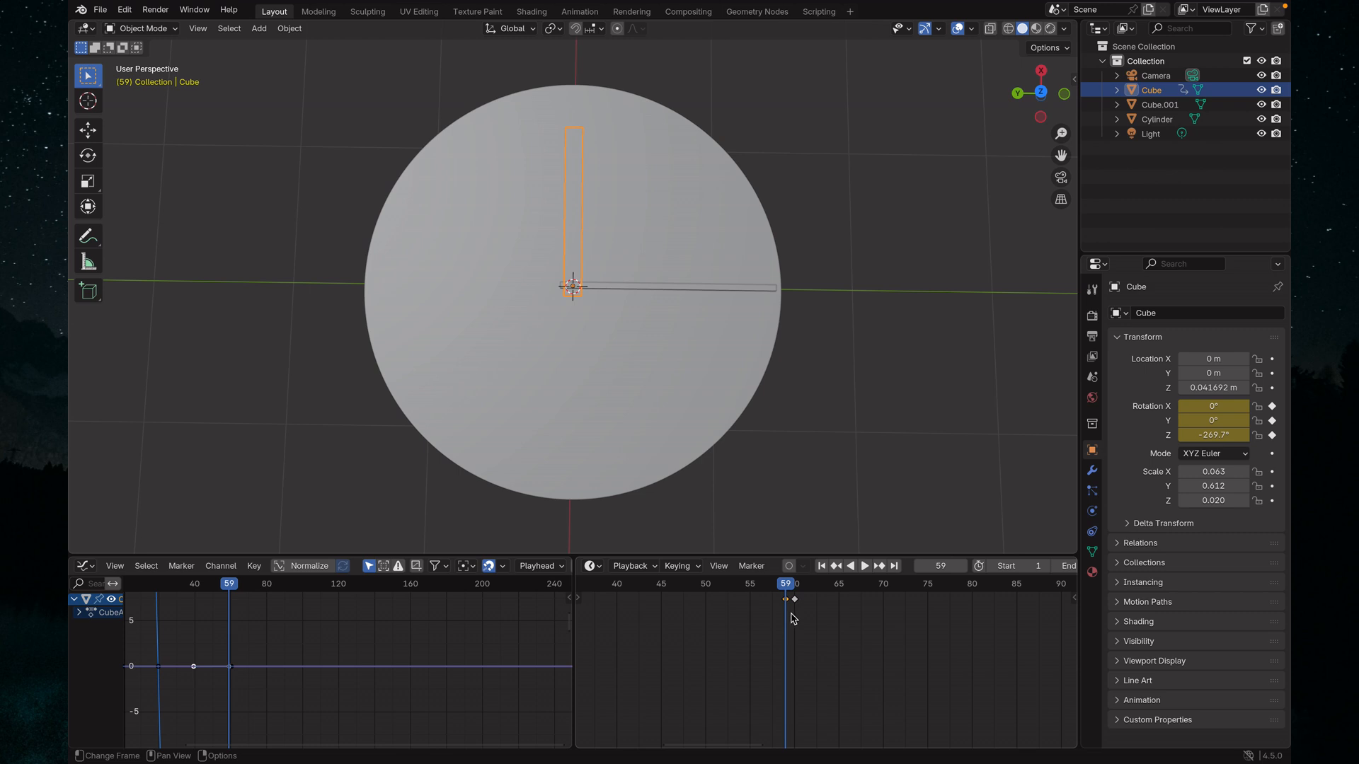
pyautogui.click(795, 601)
pyautogui.press('x')
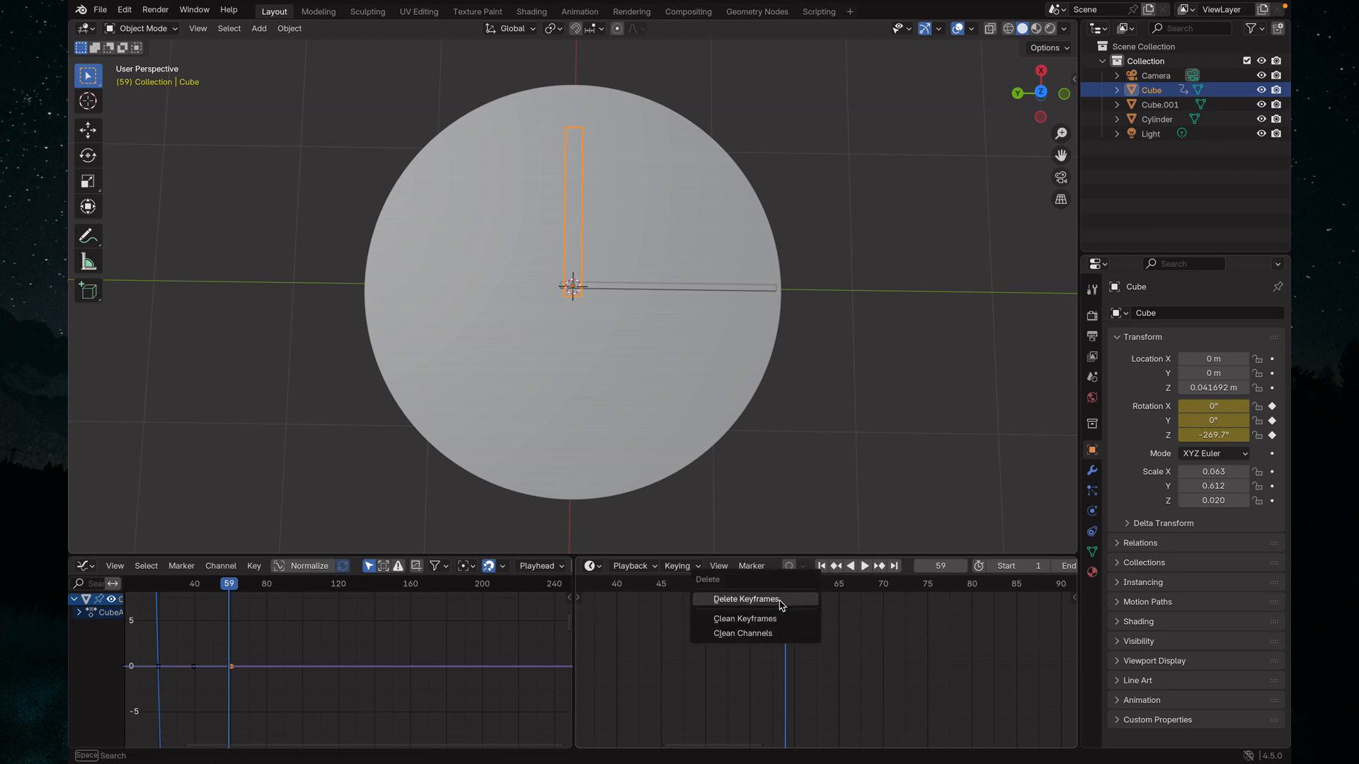
pyautogui.click(790, 604)
# Duplicate the shorter hand's keyframes at frames 0 and 59, offsetting the copies by 60 frames
pyautogui.keyDown('ctrl'); pyautogui.hscroll(-5, 848, 629); pyautogui.keyUp('ctrl')
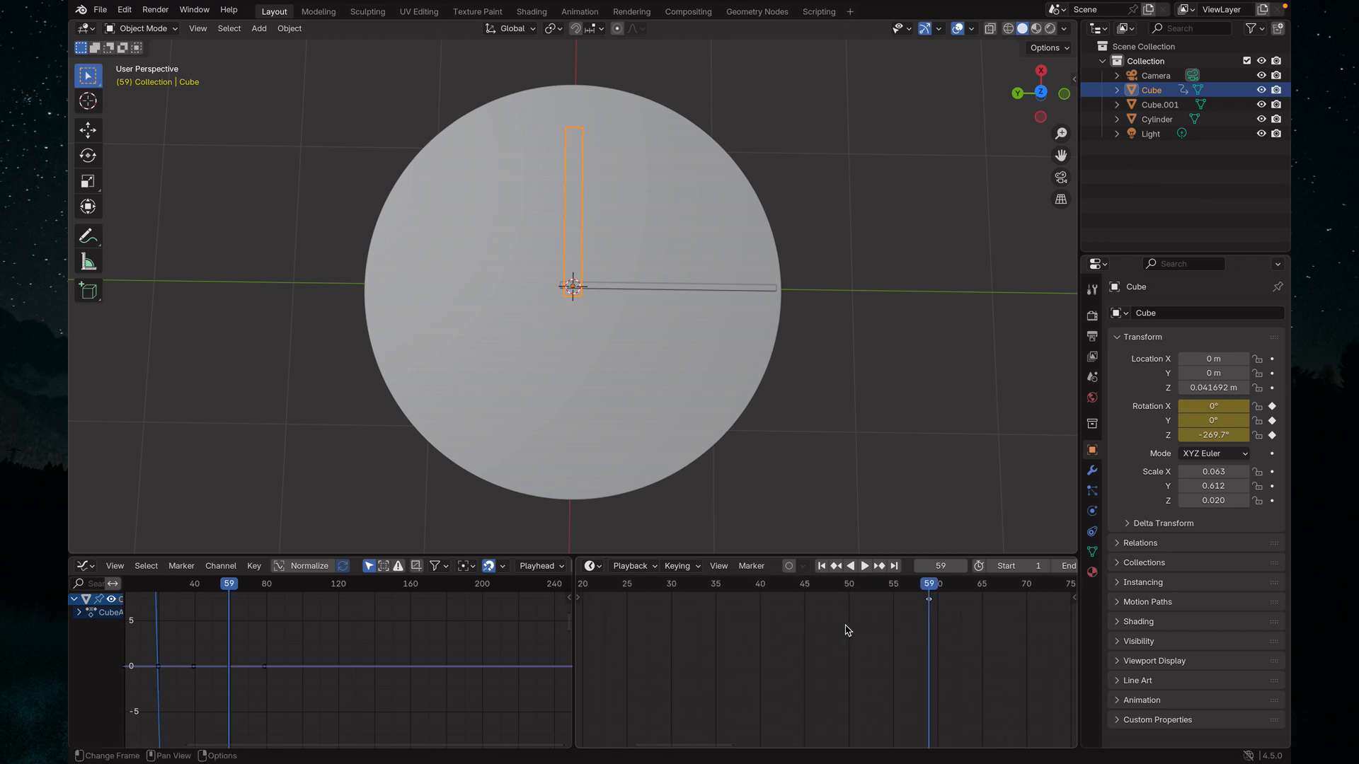
pyautogui.scroll(-4, 847, 628)
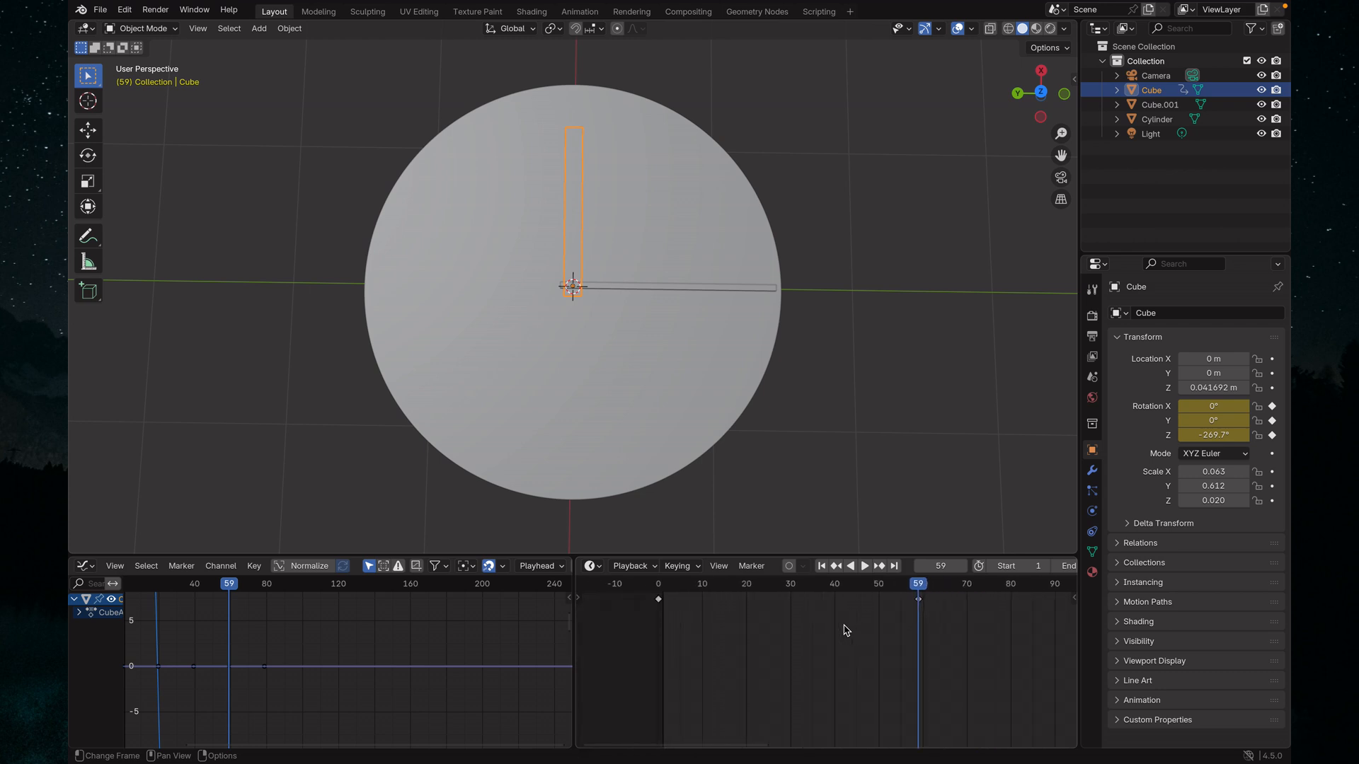
pyautogui.click(659, 586)
pyautogui.click(919, 587)
pyautogui.moveTo(930, 615); pyautogui.dragTo(655, 597)
pyautogui.write('g')
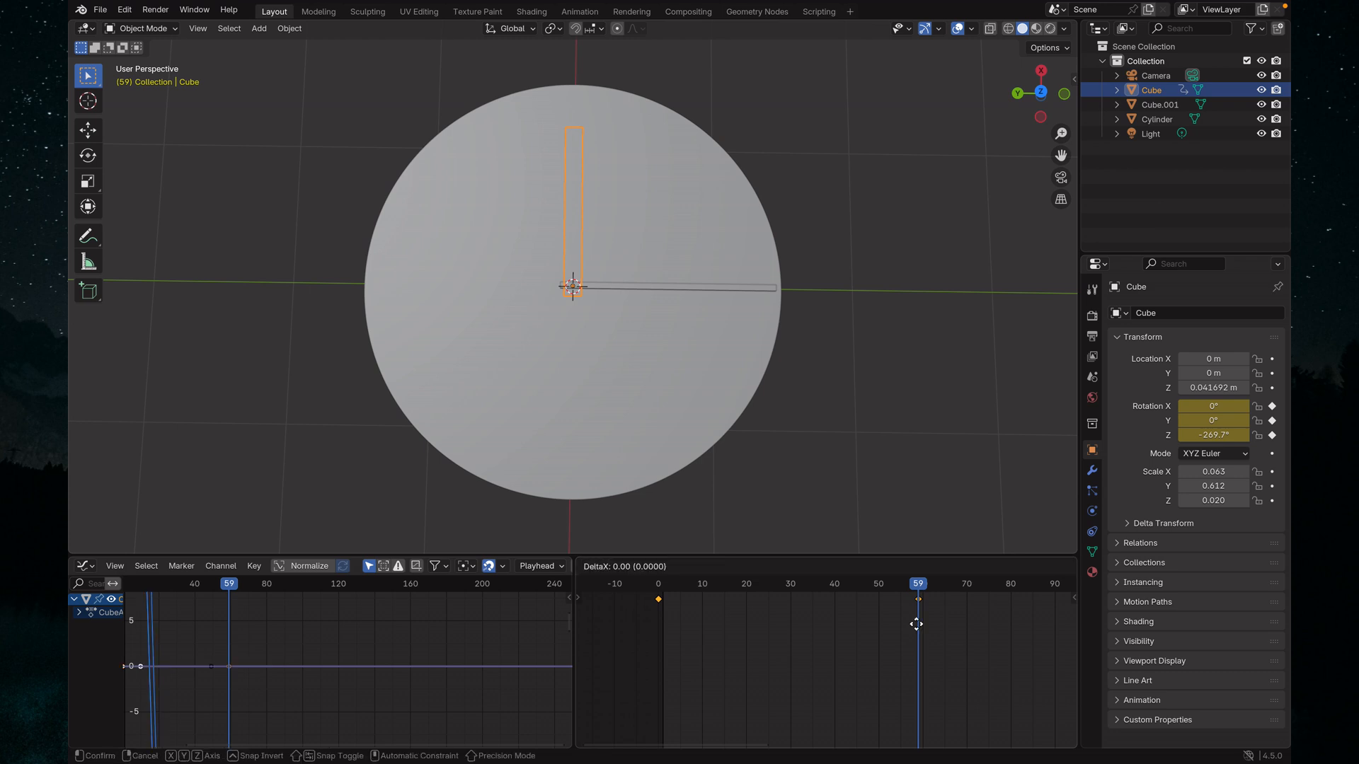
pyautogui.write('60')
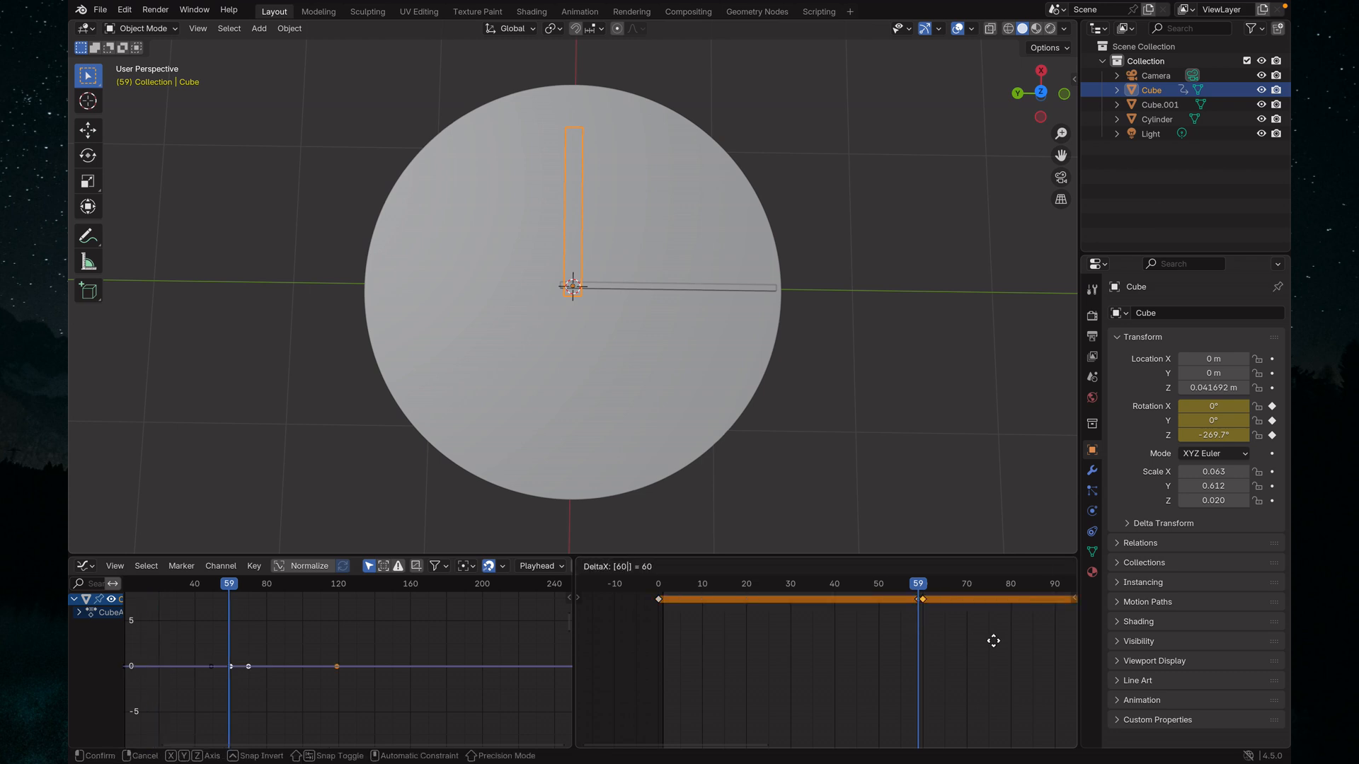
pyautogui.press('Return')
# Inspect the original and duplicated keyframes along the timeline, scrubbing back to the start
pyautogui.moveTo(958, 646); pyautogui.dragTo(865, 588, button='middle')
pyautogui.press('space')
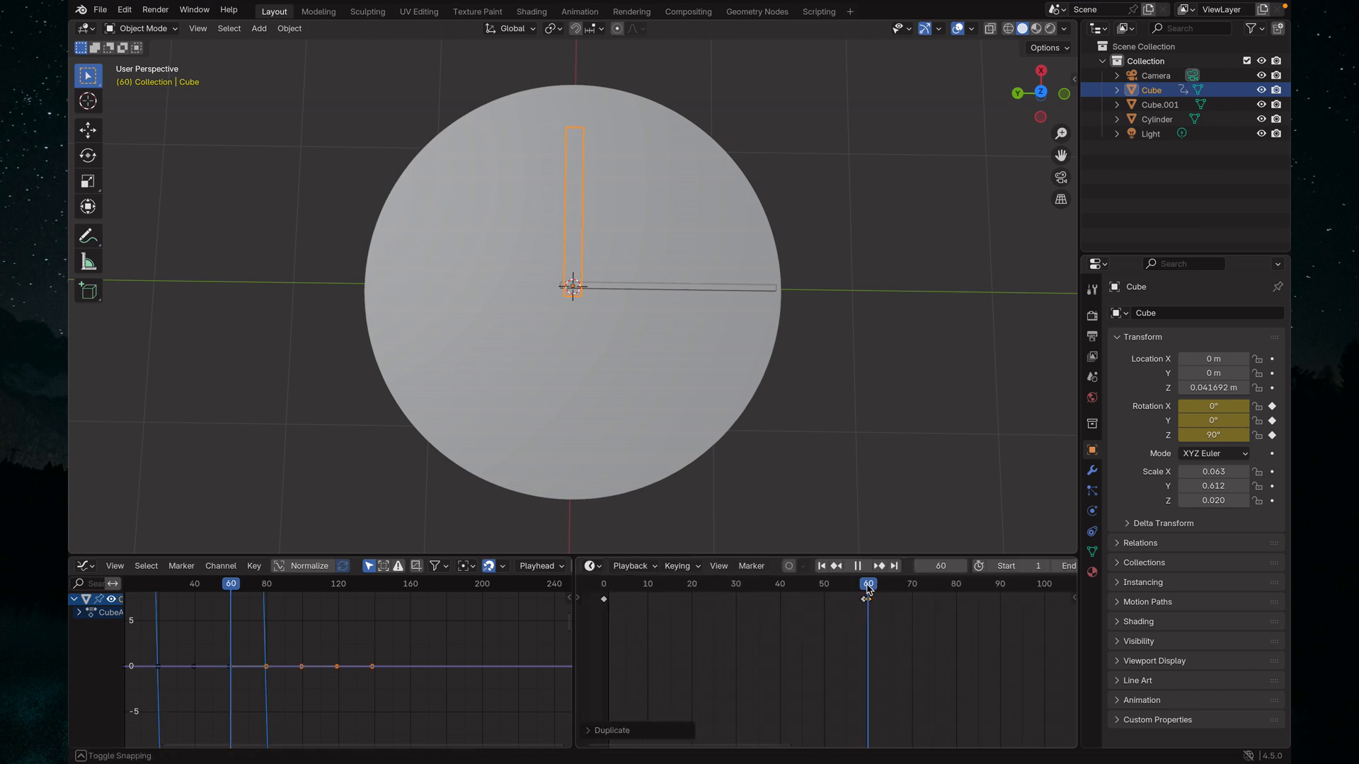
pyautogui.press('space')
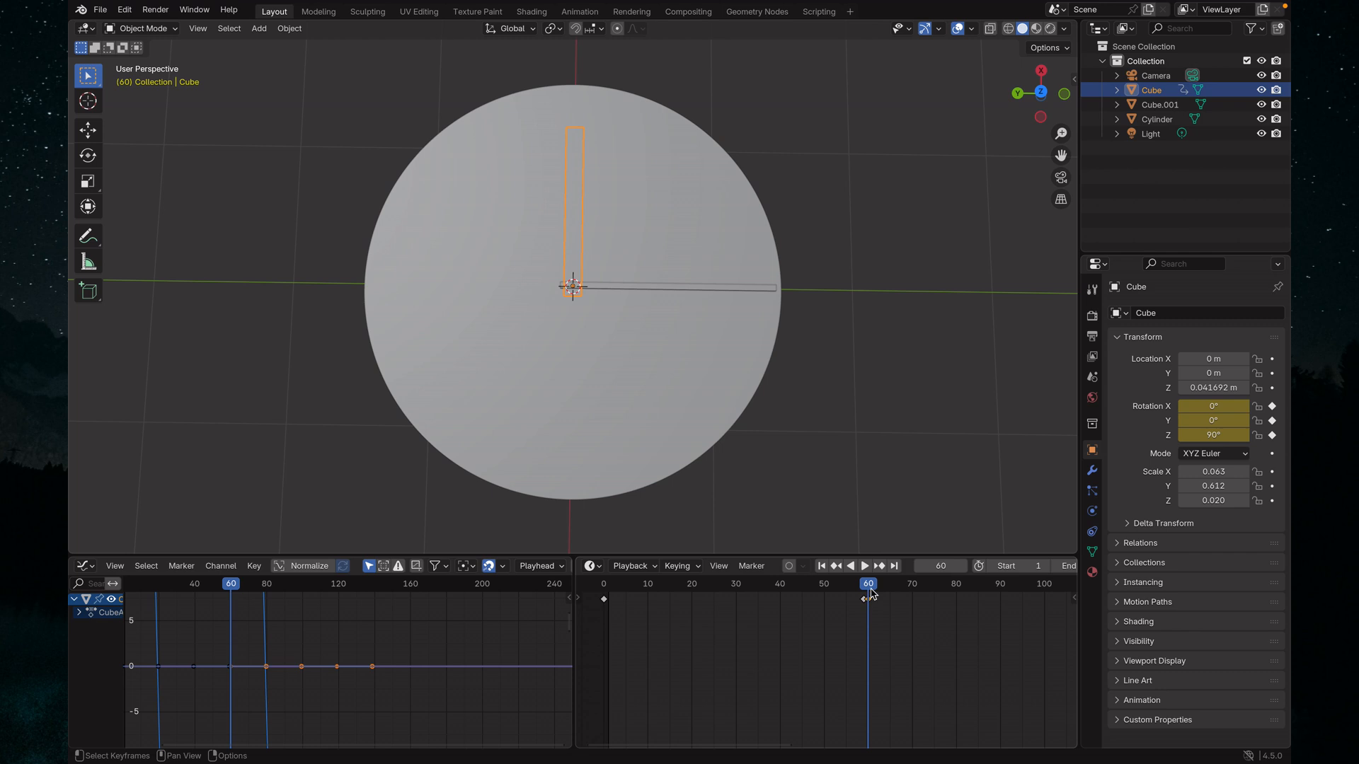
pyautogui.moveTo(892, 590); pyautogui.dragTo(670, 623, button='middle')
pyautogui.moveTo(906, 626); pyautogui.dragTo(876, 626, button='middle')
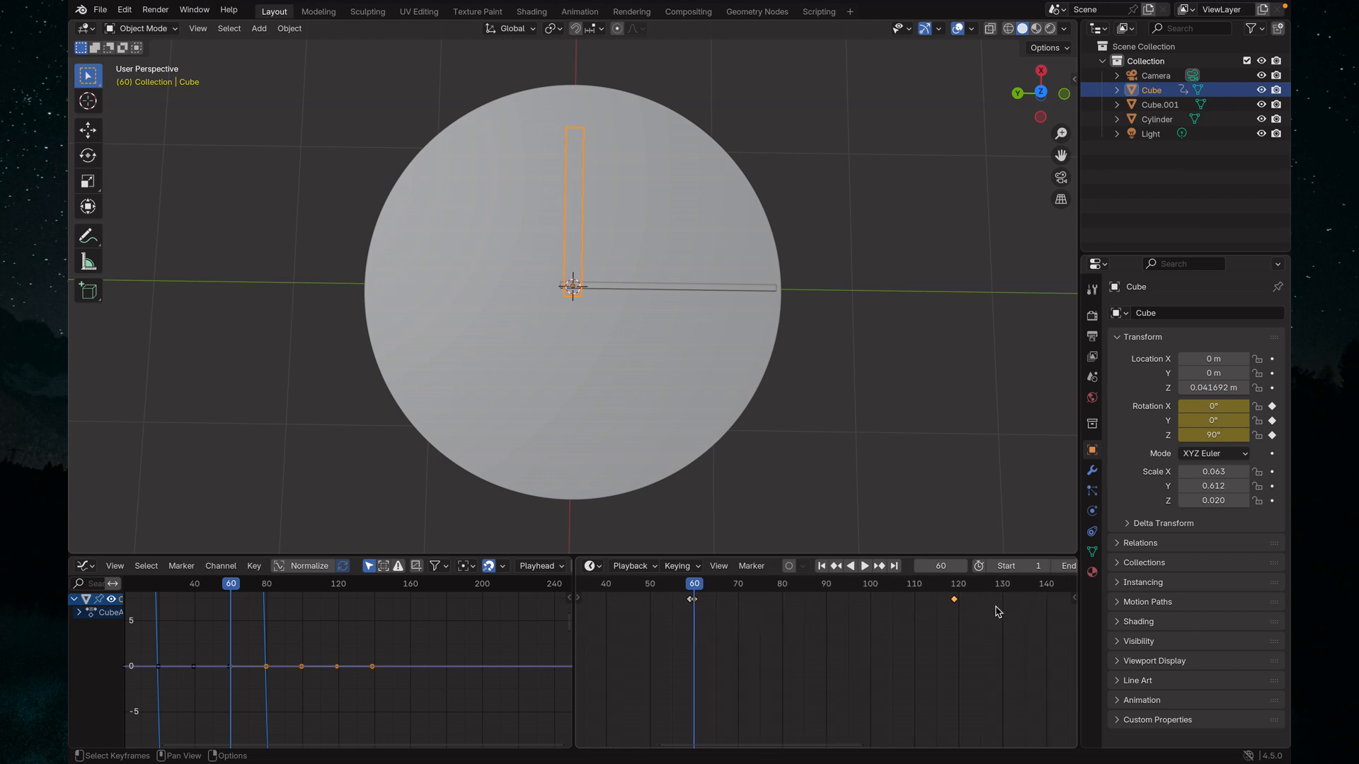
pyautogui.moveTo(981, 607); pyautogui.dragTo(692, 600)
pyautogui.hscroll(-5, 886, 651)
pyautogui.moveTo(886, 651); pyautogui.dragTo(822, 630, button='middle')
pyautogui.moveTo(821, 587); pyautogui.dragTo(1059, 601)
pyautogui.hscroll(-3, 778, 637)
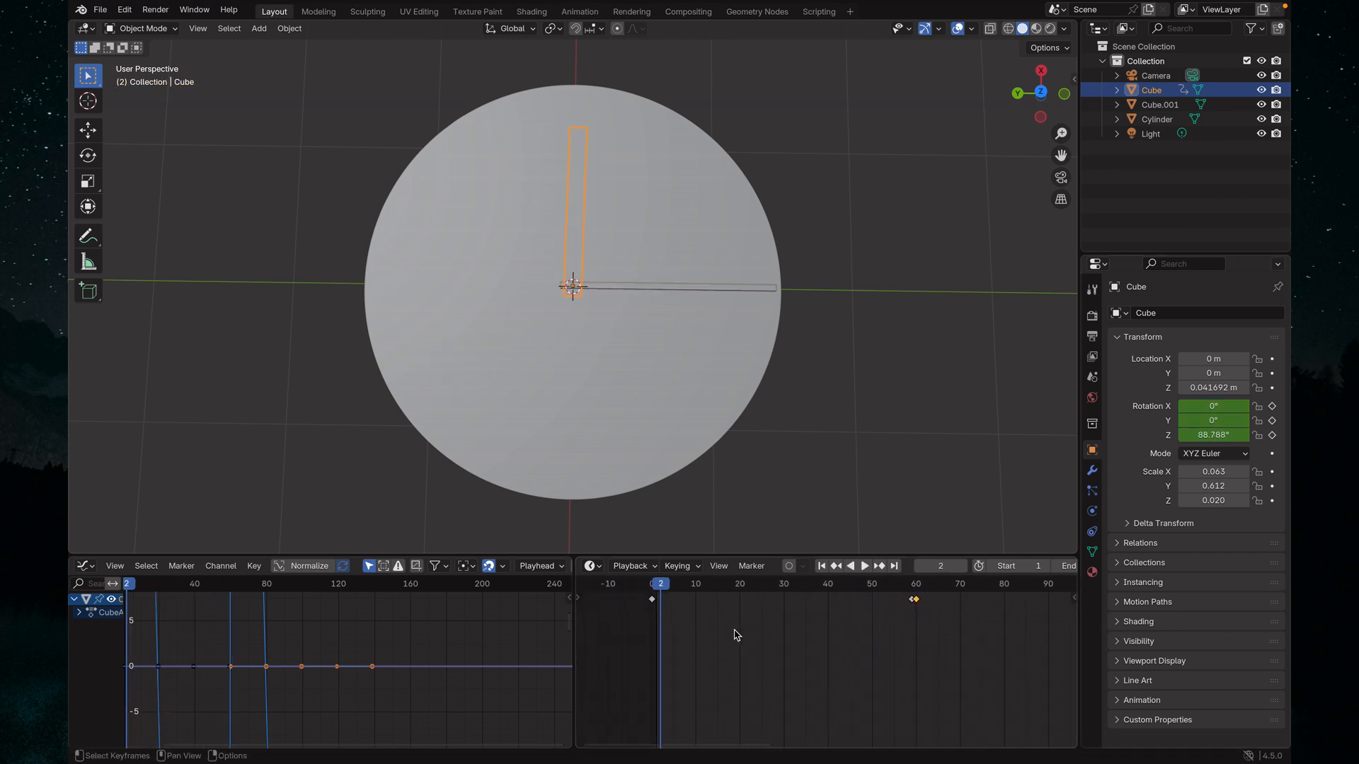
# Play the animation twice from the start to check how the shorter hand moves between its two turns
pyautogui.moveTo(652, 589)
pyautogui.mouseDown()
pyautogui.moveTo(637, 590)
pyautogui.moveTo(651, 598)
pyautogui.mouseUp()
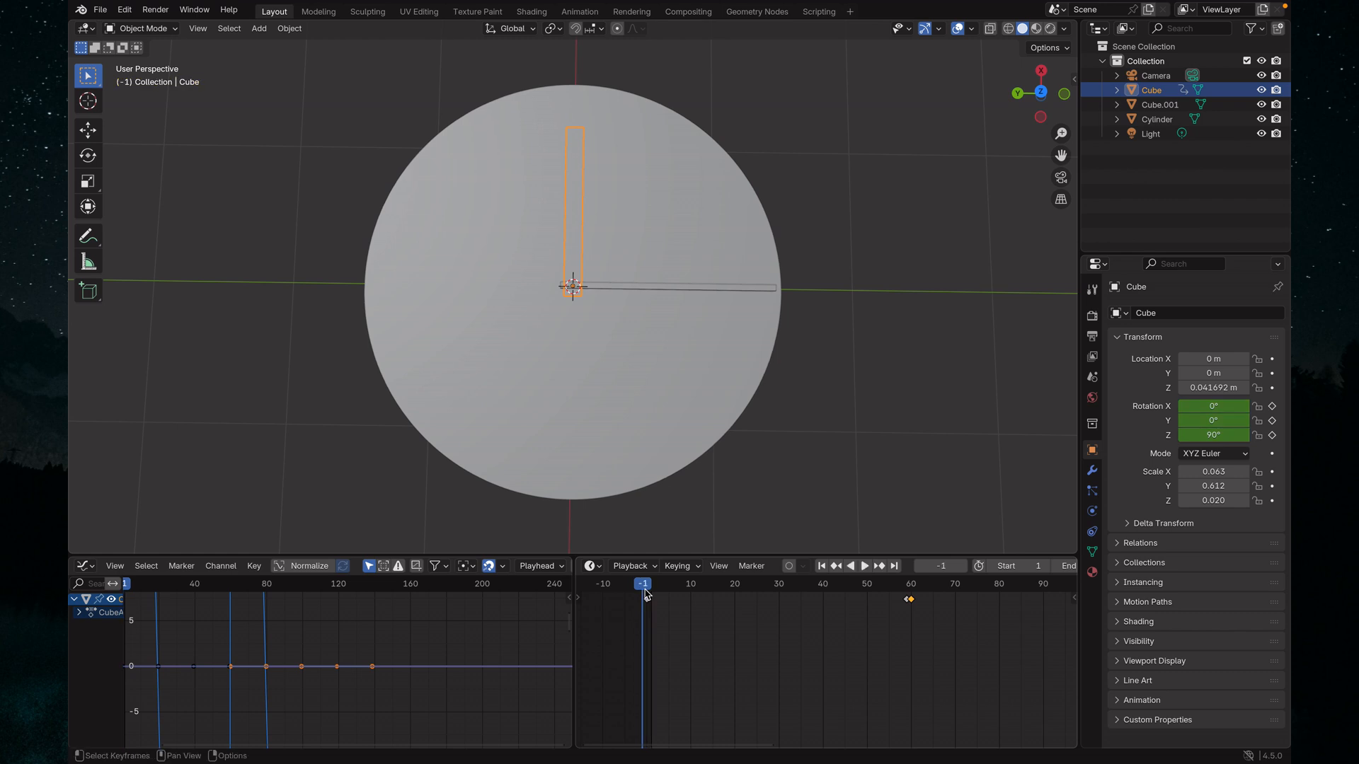
pyautogui.press('space')
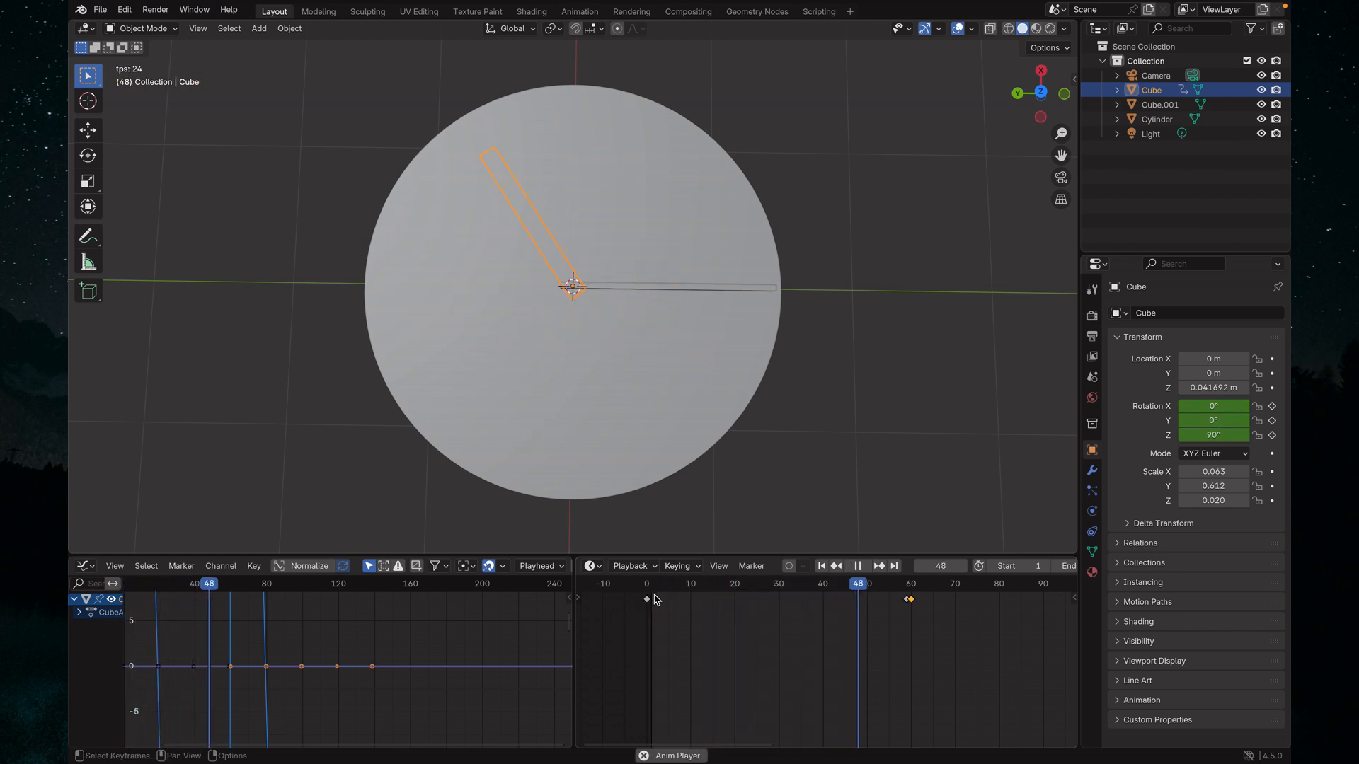
pyautogui.press('space')
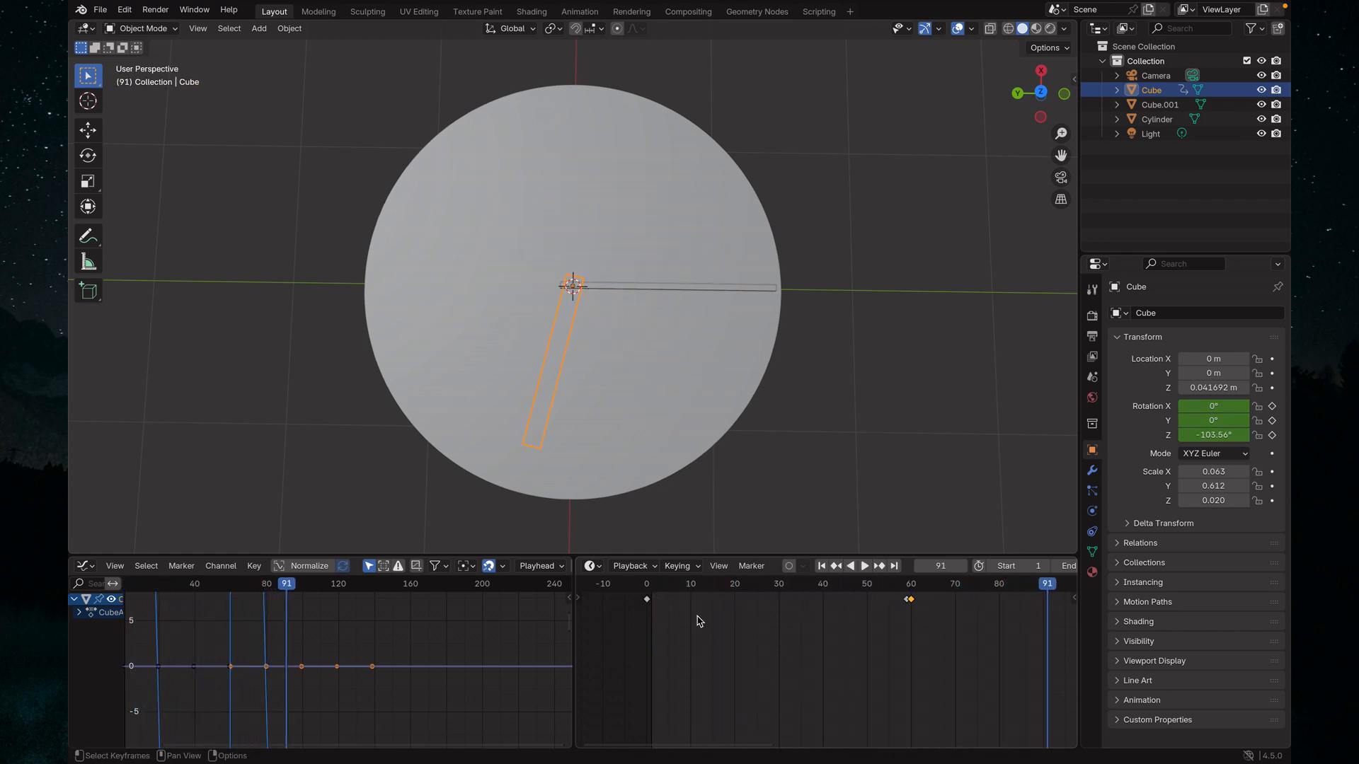
pyautogui.click(899, 590)
pyautogui.click(646, 593)
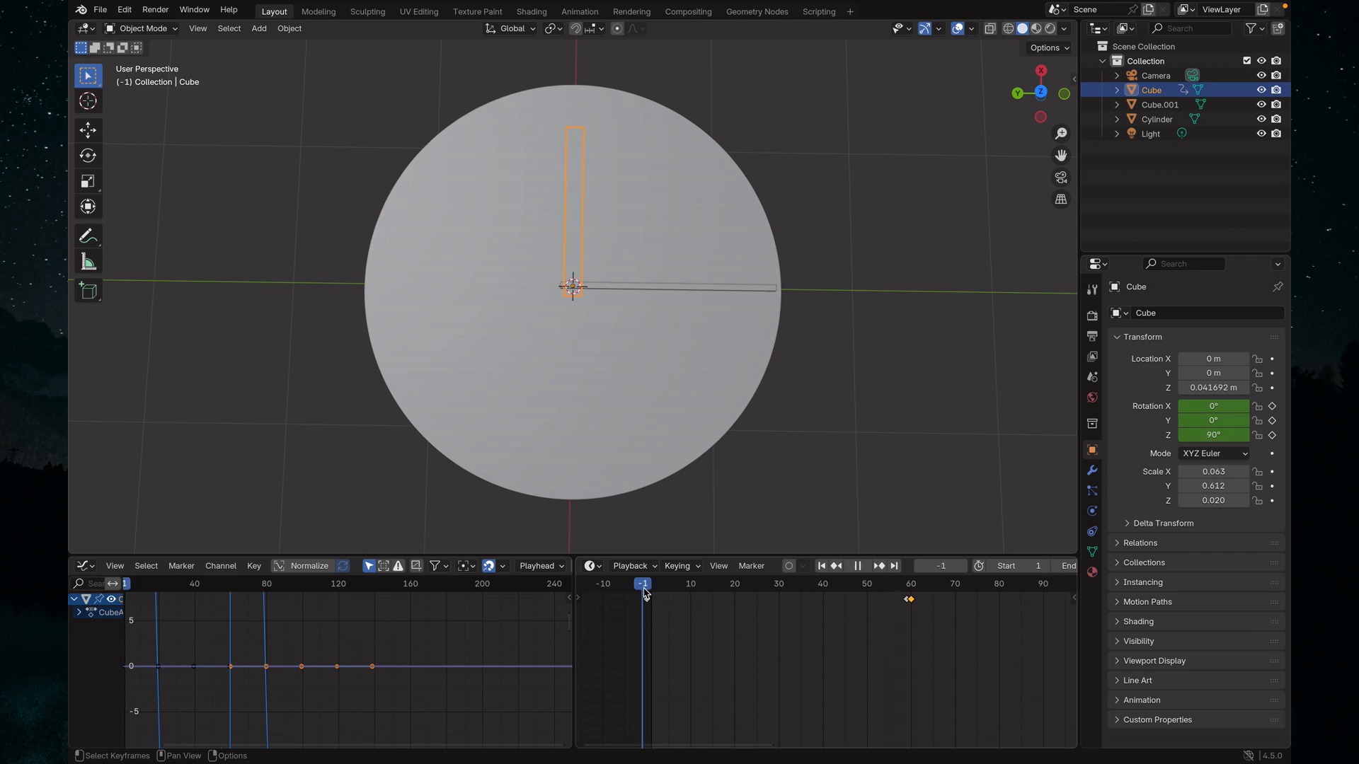
pyautogui.press('space')
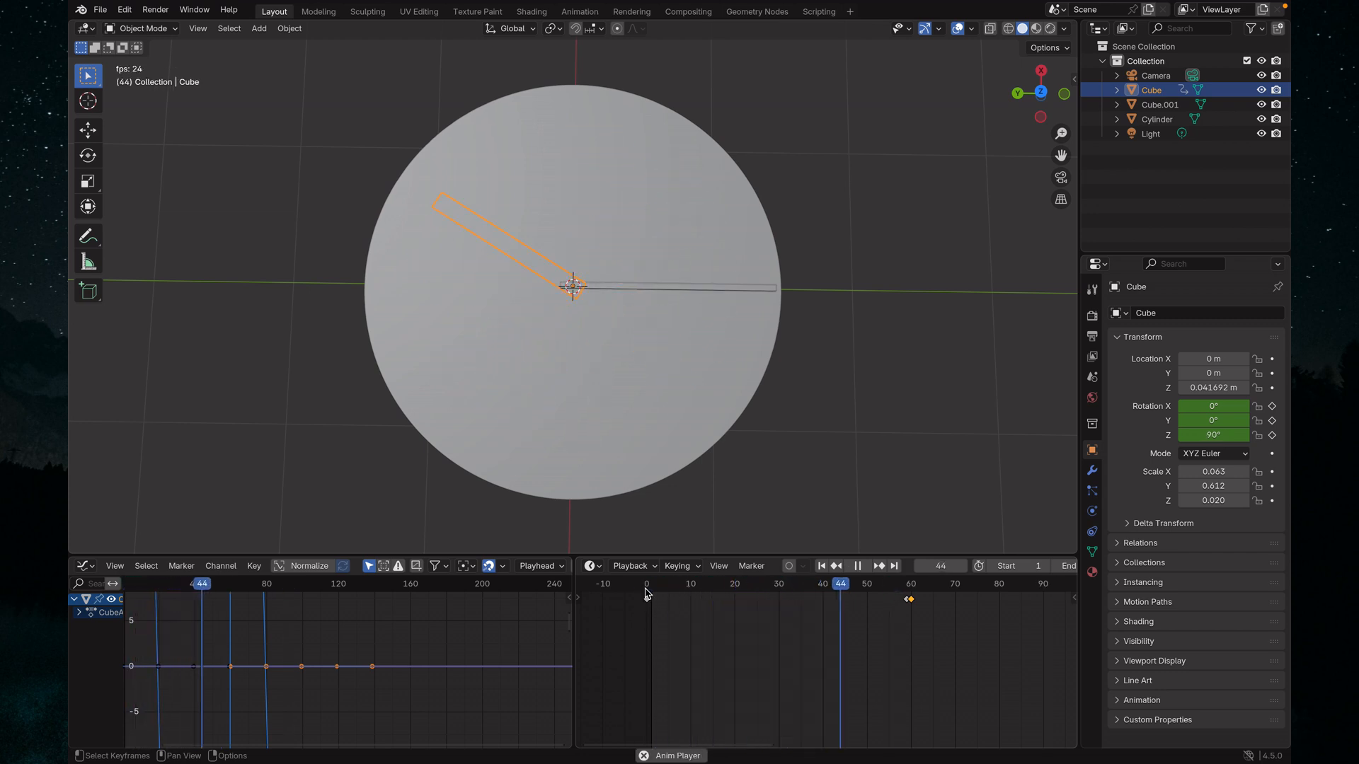
pyautogui.press('space')
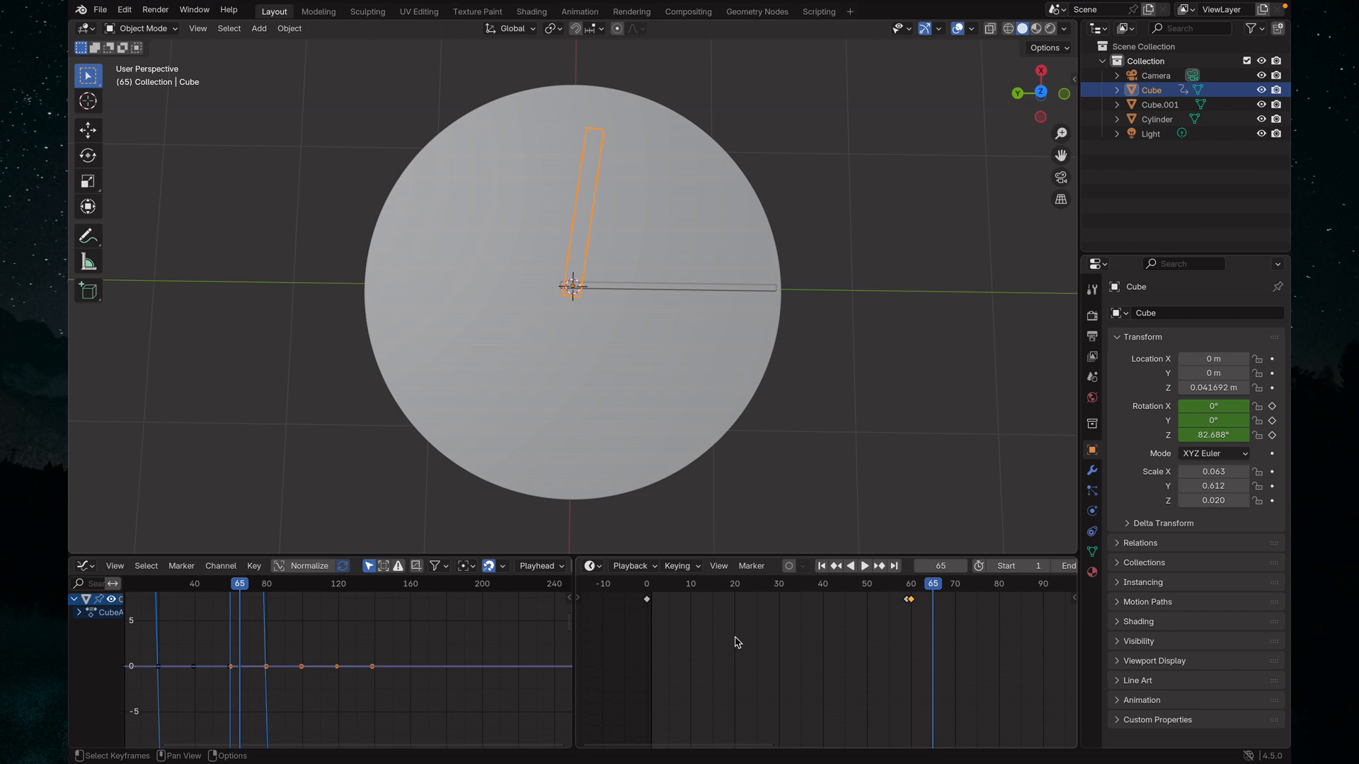
# Set the interpolation mode of all the shorter hand's keyframes to Linear
pyautogui.keyDown('ctrl'); pyautogui.hscroll(5, 833, 642); pyautogui.keyUp('ctrl')
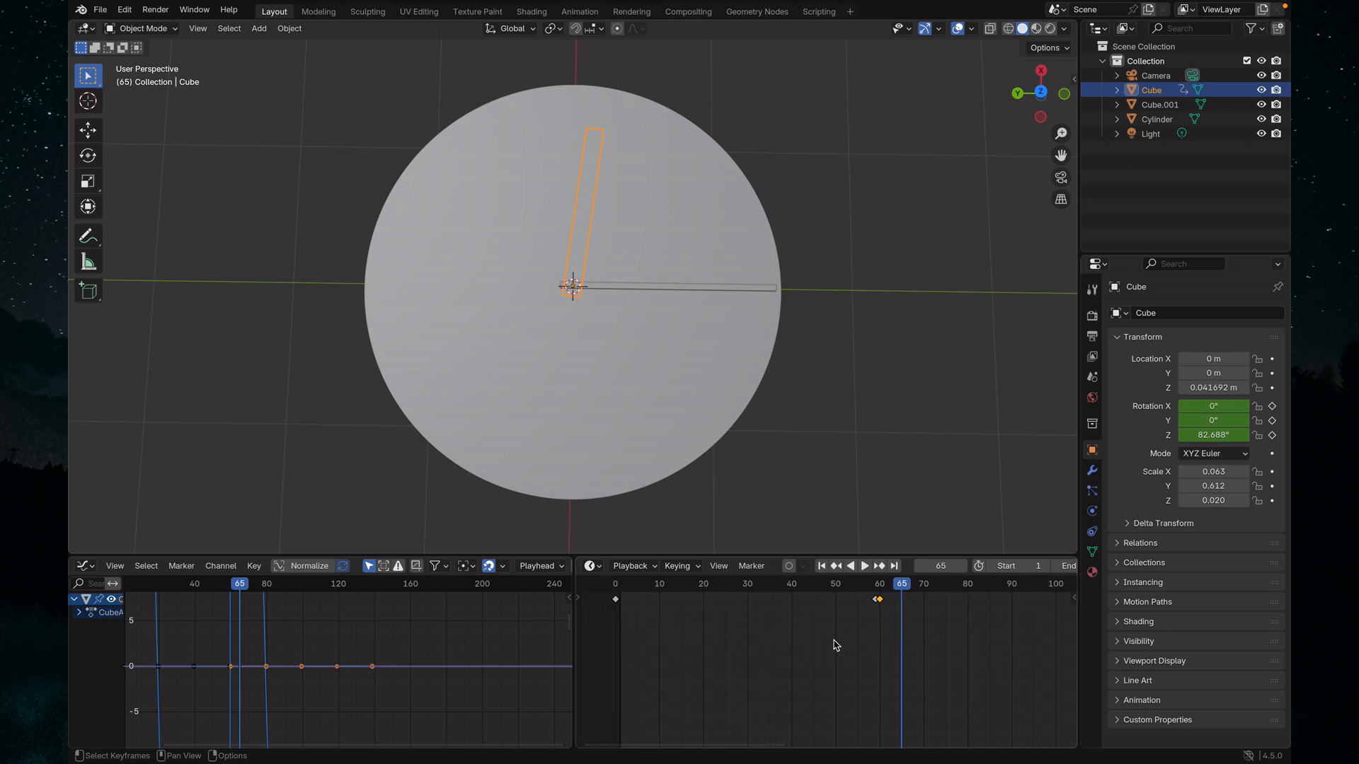
pyautogui.keyDown('ctrl'); pyautogui.hscroll(-1, 834, 645); pyautogui.keyUp('ctrl')
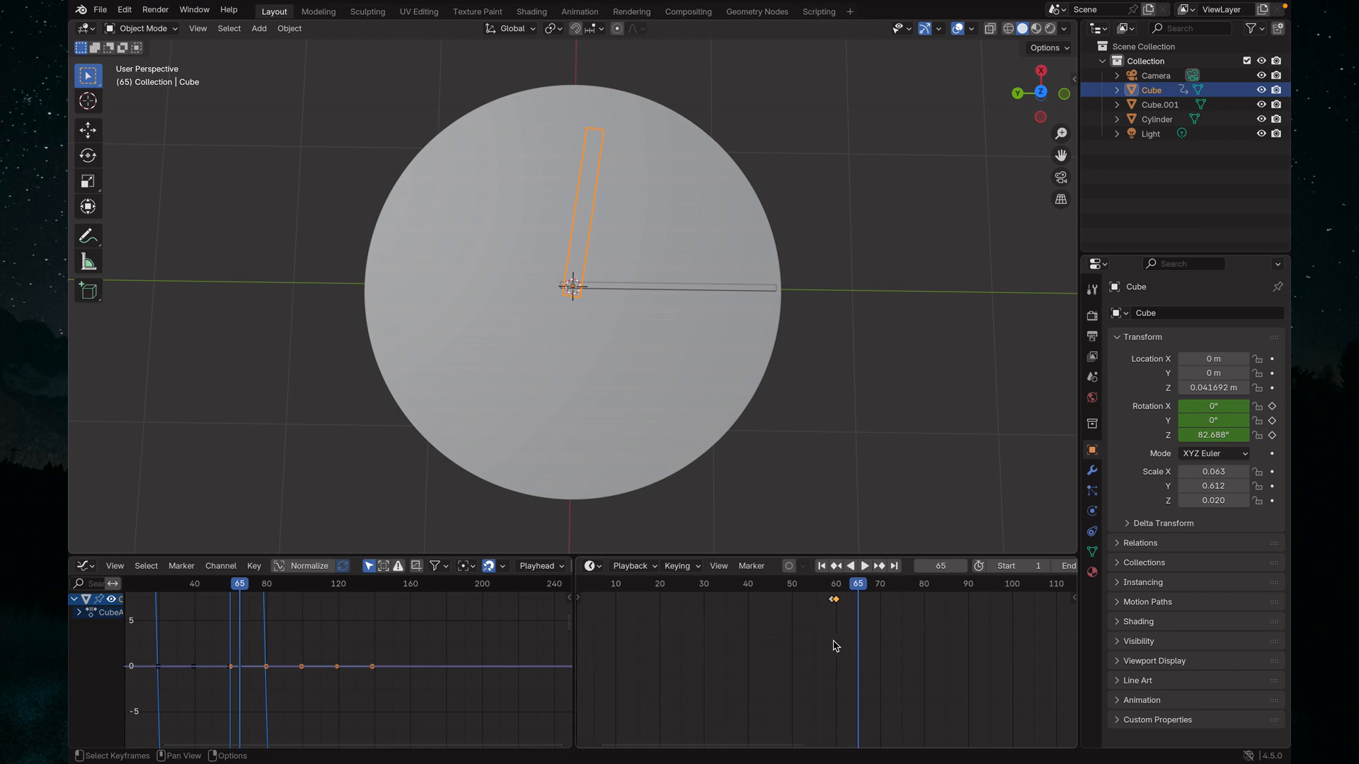
pyautogui.keyDown('ctrl'); pyautogui.hscroll(-3, 834, 646); pyautogui.keyUp('ctrl')
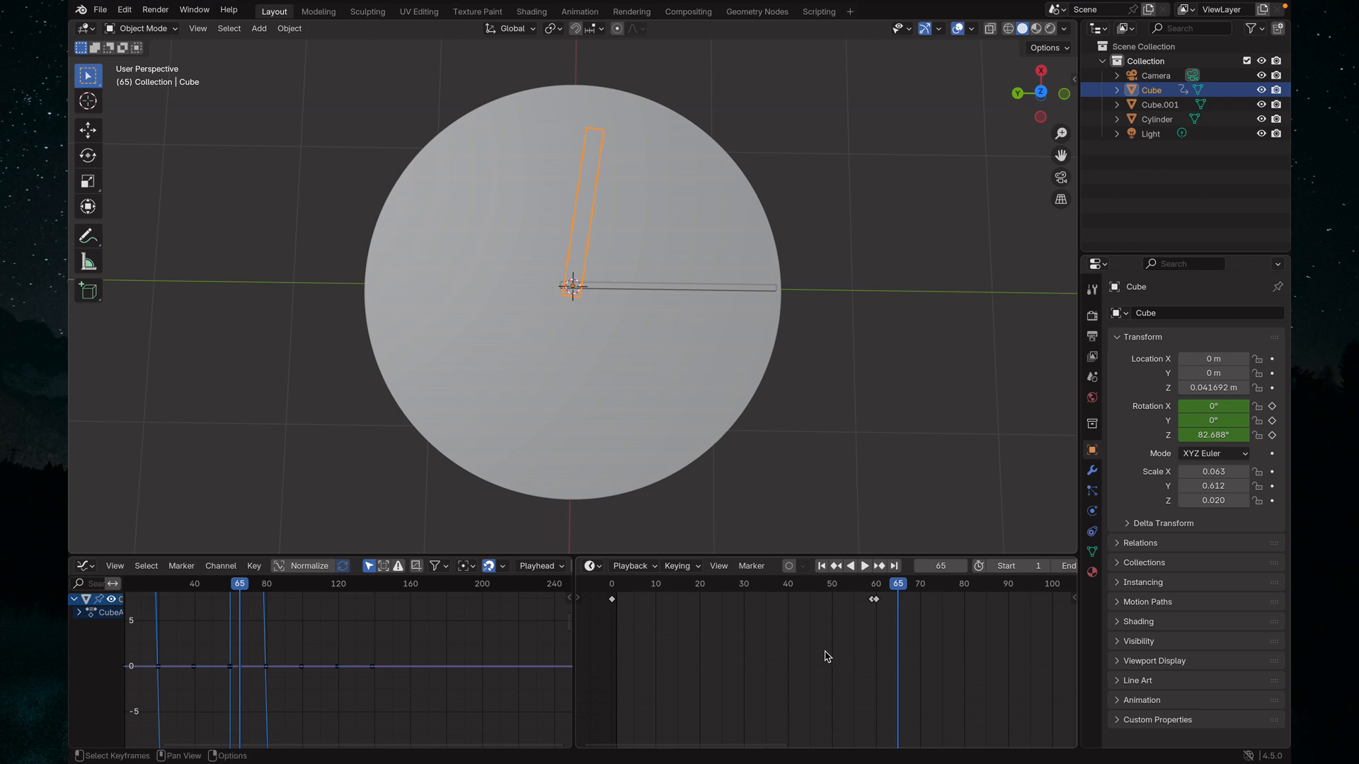
pyautogui.hscroll(1, 845, 657)
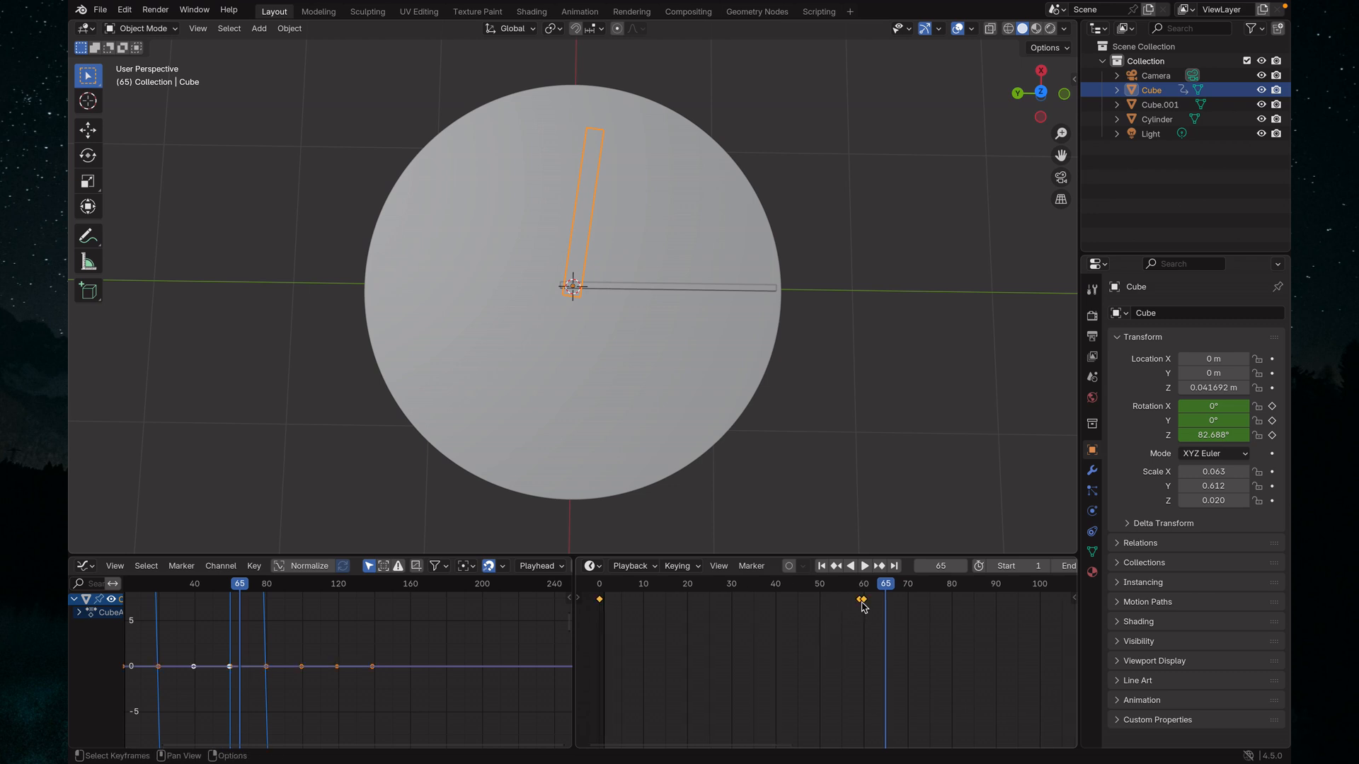
pyautogui.rightClick(864, 606)
pyautogui.moveTo(830, 656)
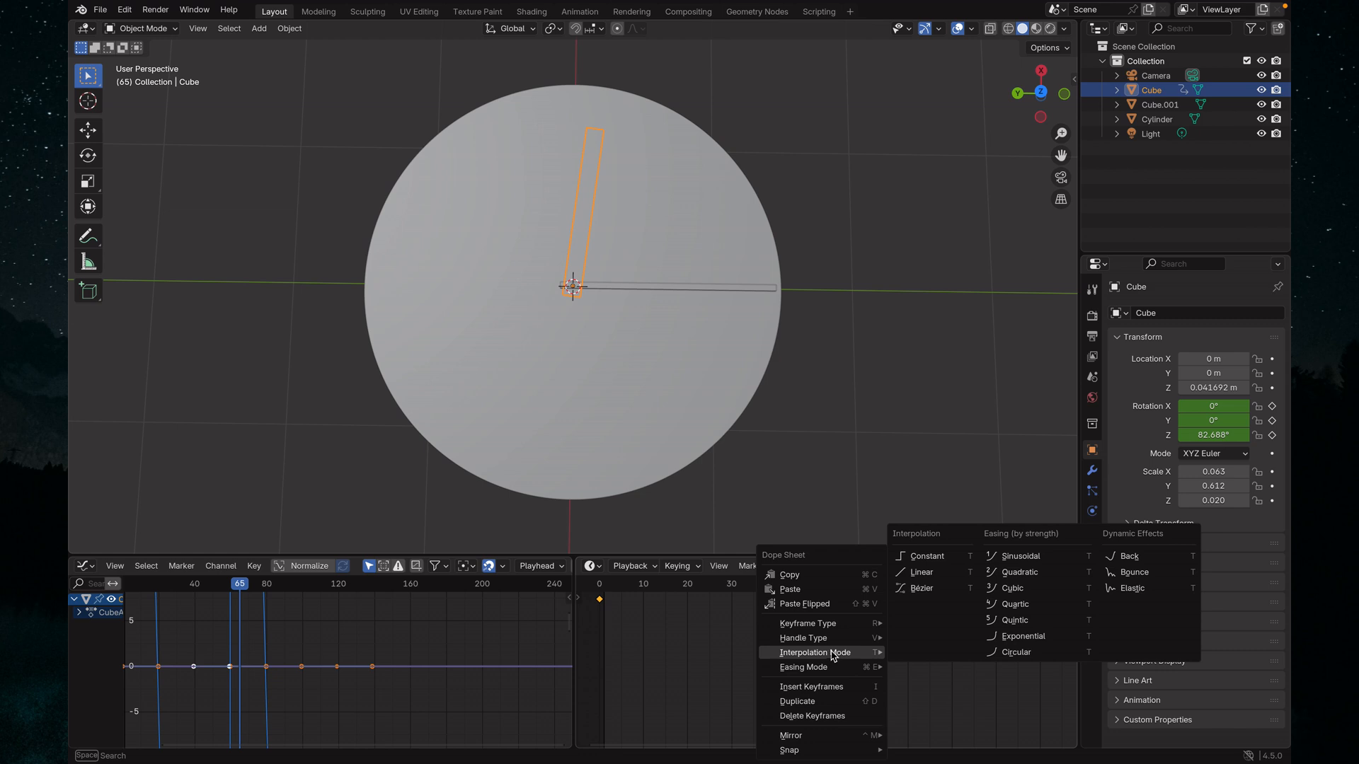
pyautogui.click(923, 572)
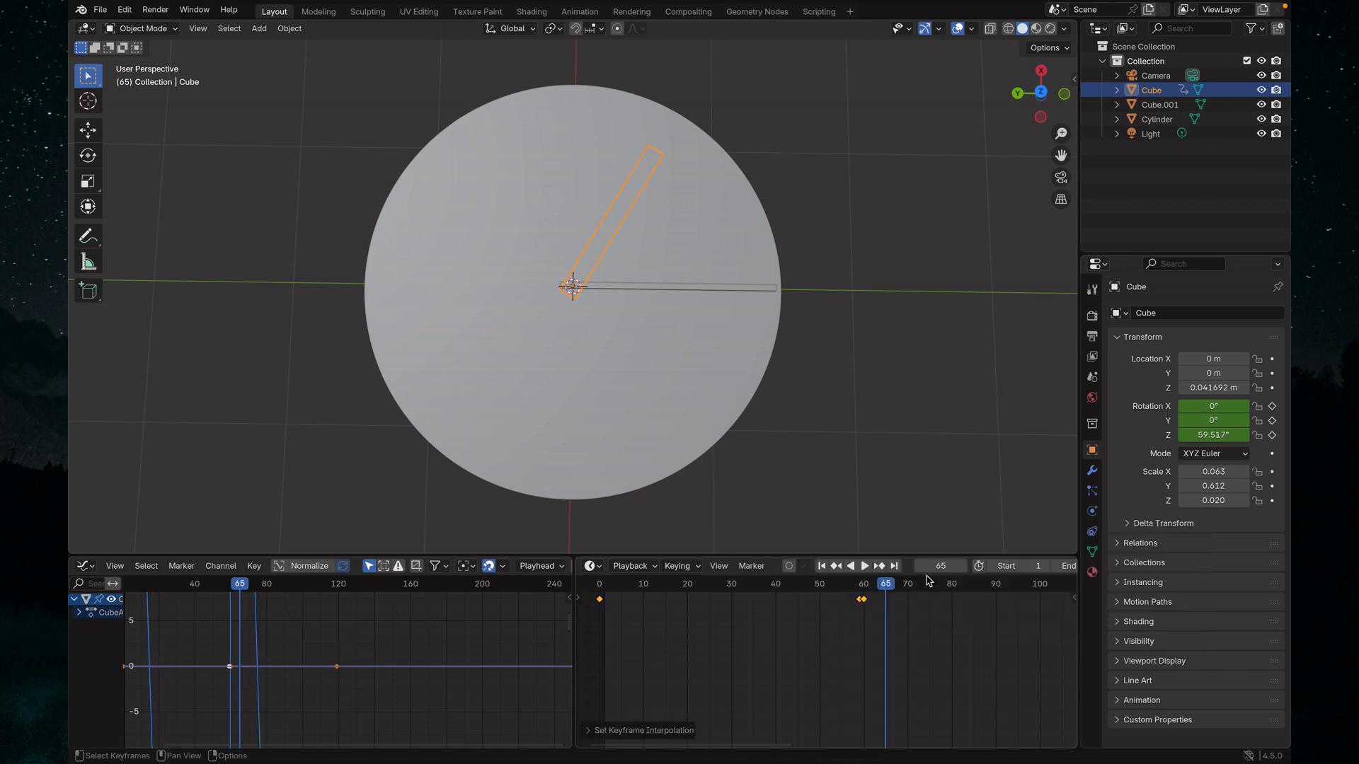
# Play the animation from frame 0 past the second turn to check its speed, and view the timeline up to its end
pyautogui.click(604, 590)
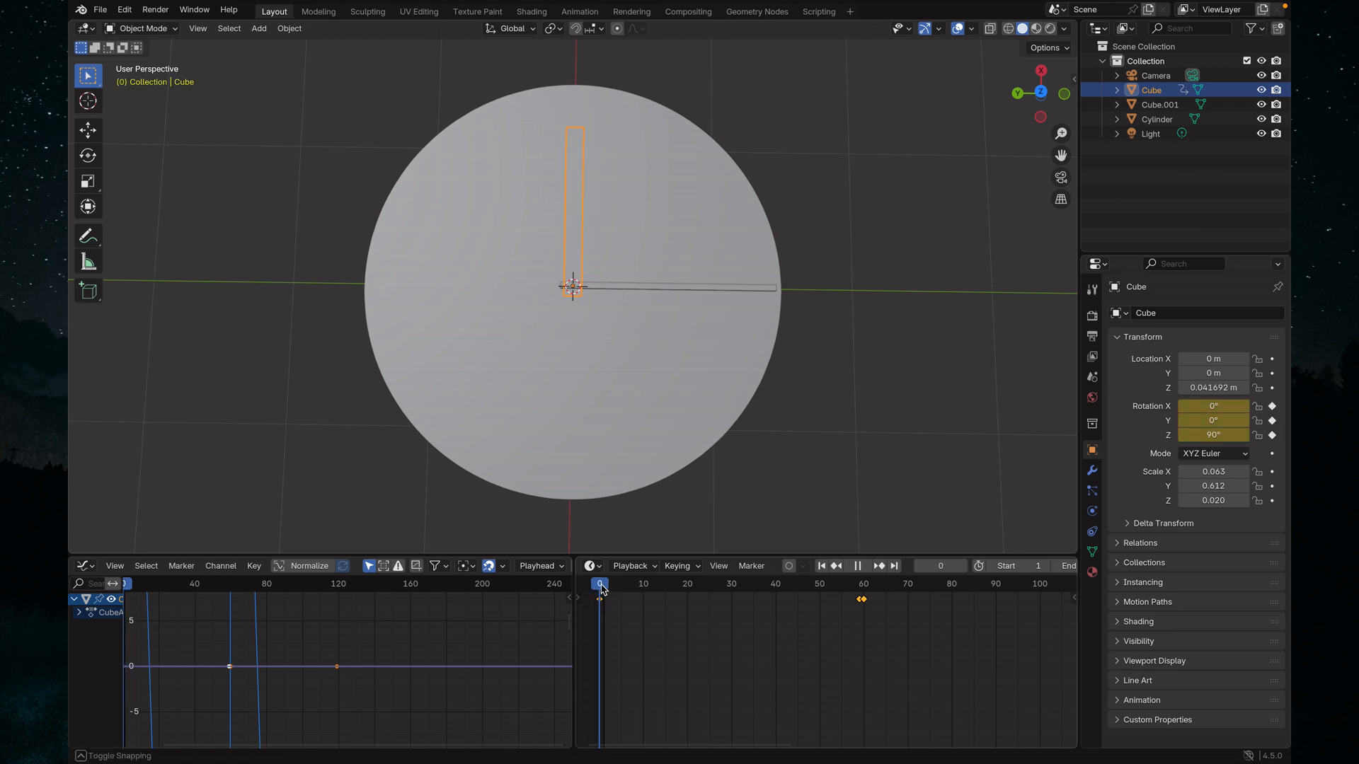
pyautogui.press('space')
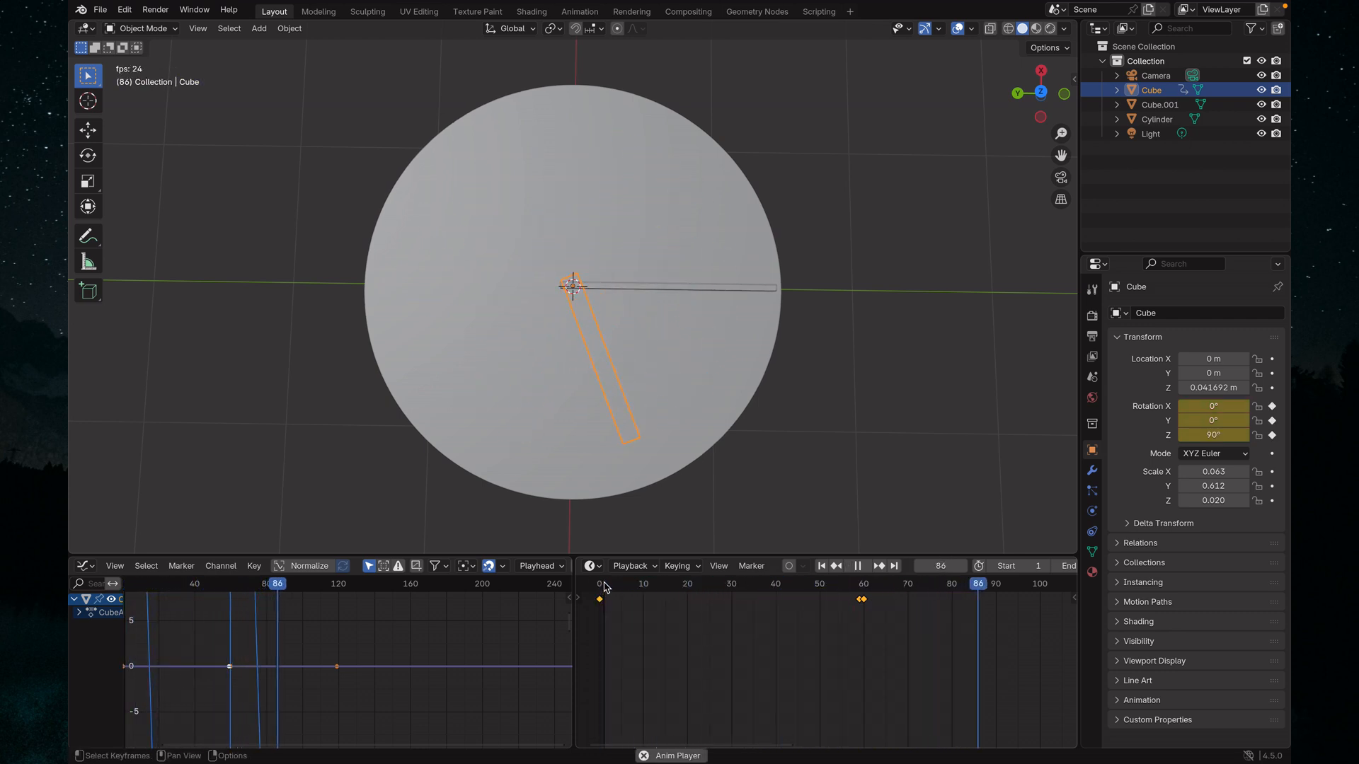
pyautogui.press('space')
pyautogui.scroll(-5, 740, 669)
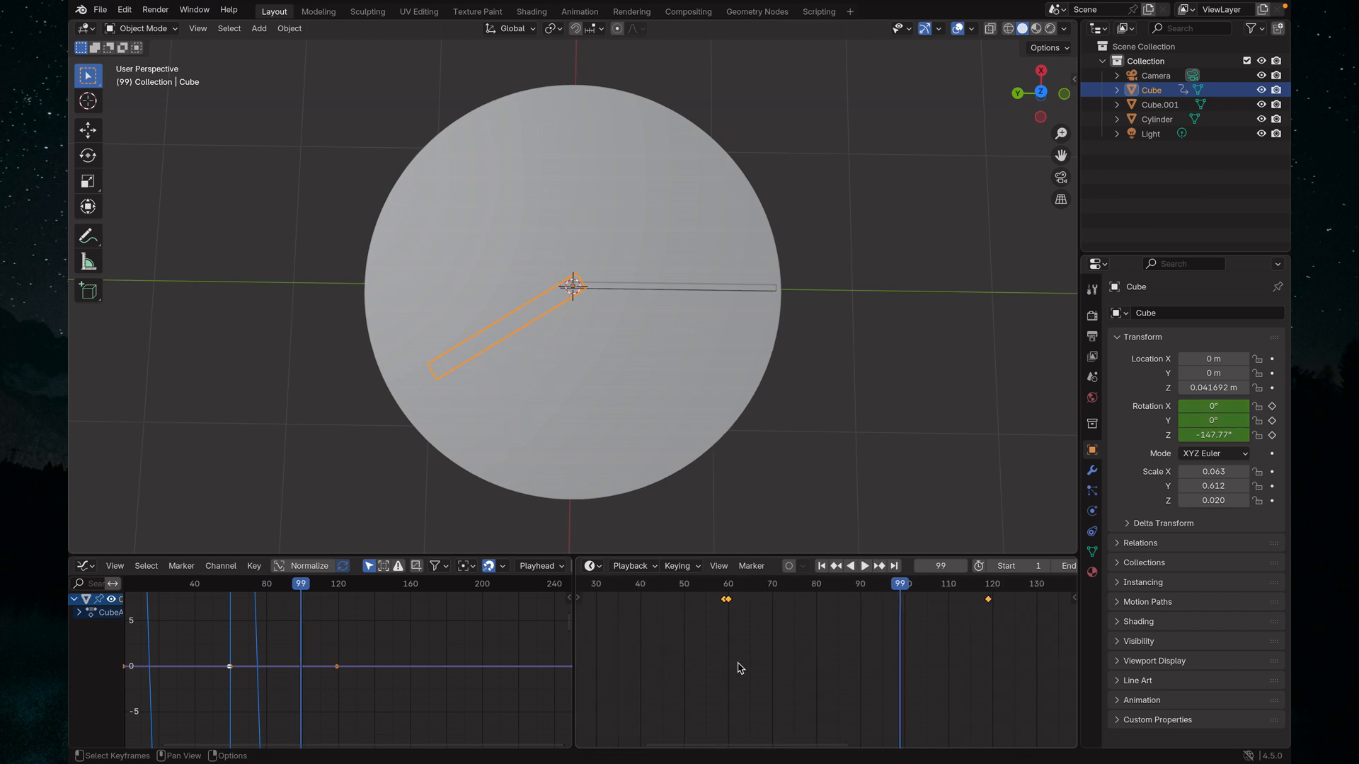
pyautogui.scroll(2, 740, 669)
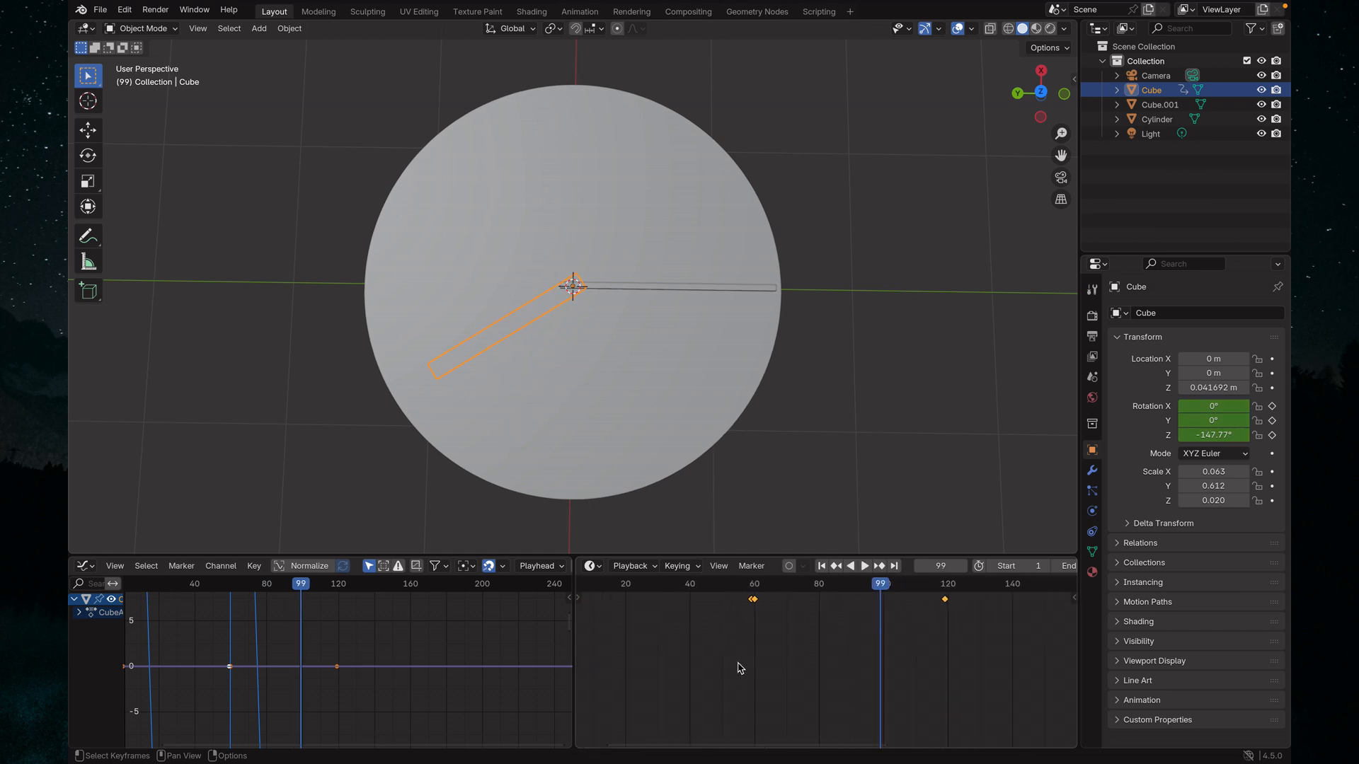
pyautogui.press('space')
pyautogui.press('space')
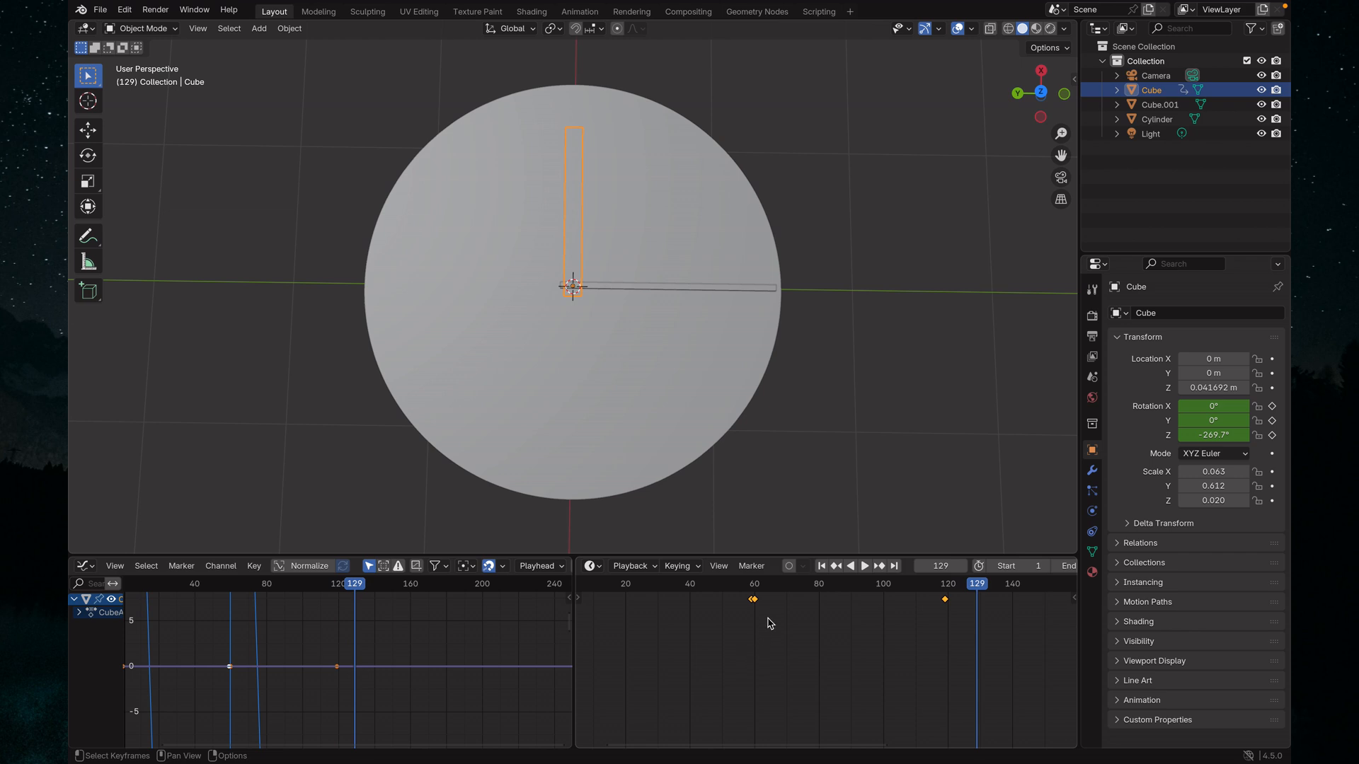
pyautogui.click(671, 586)
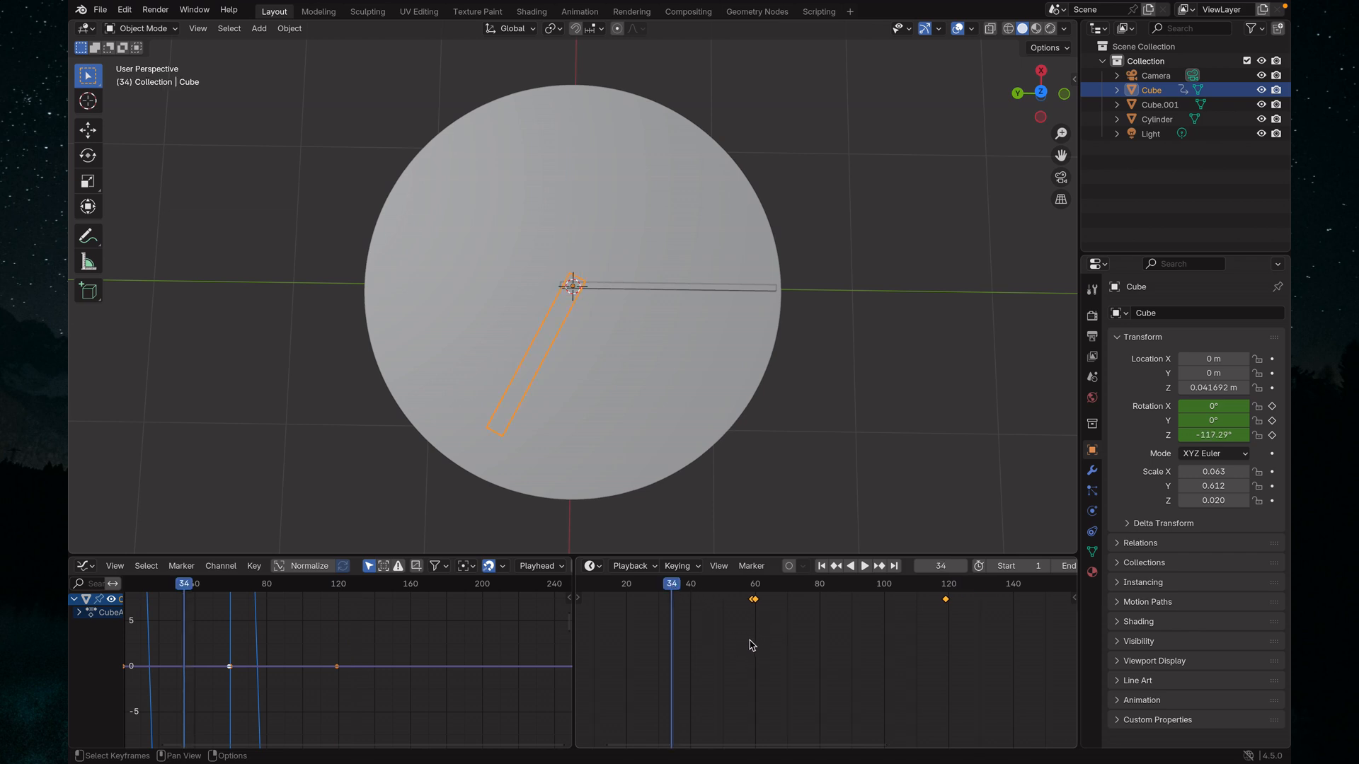
pyautogui.keyDown('ctrl'); pyautogui.scroll(-10, 1029, 651); pyautogui.keyUp('ctrl')
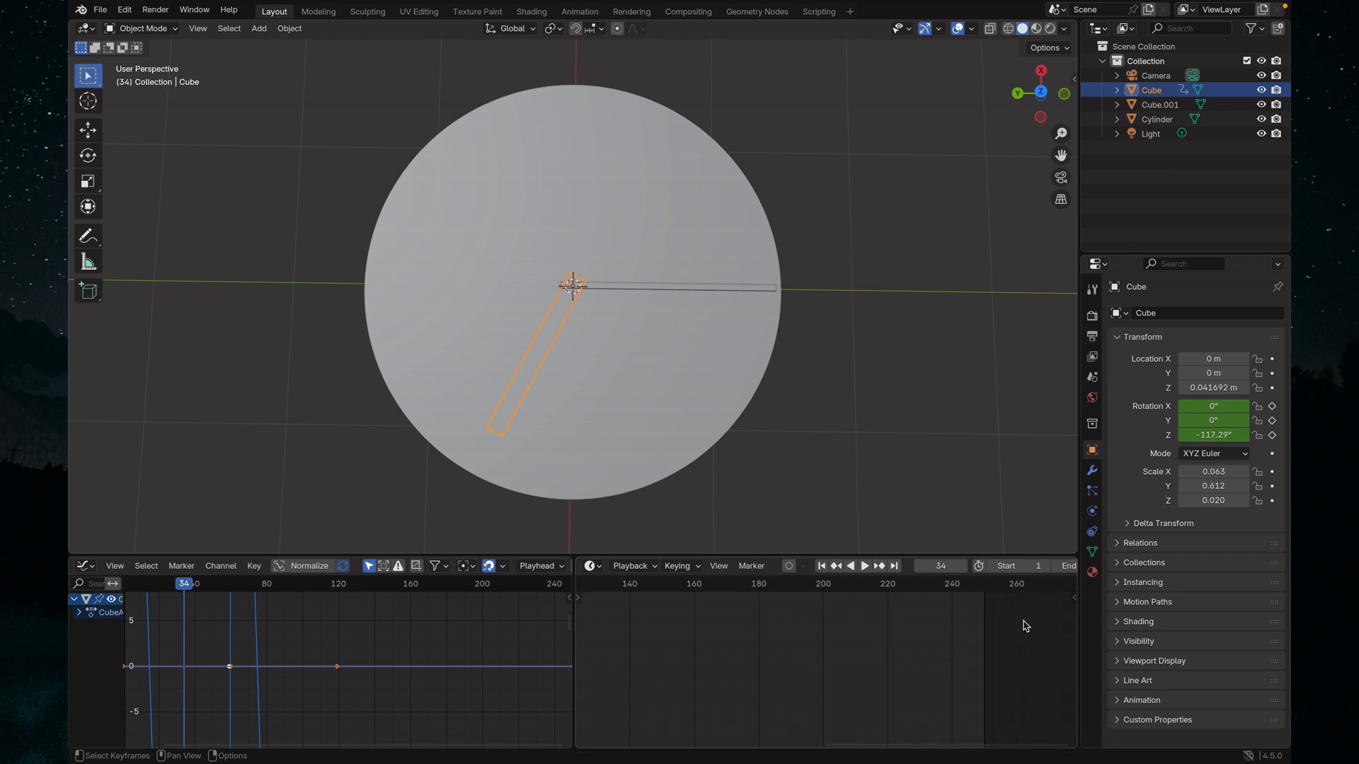
pyautogui.keyDown('ctrl'); pyautogui.scroll(4, 922, 668); pyautogui.keyUp('ctrl')
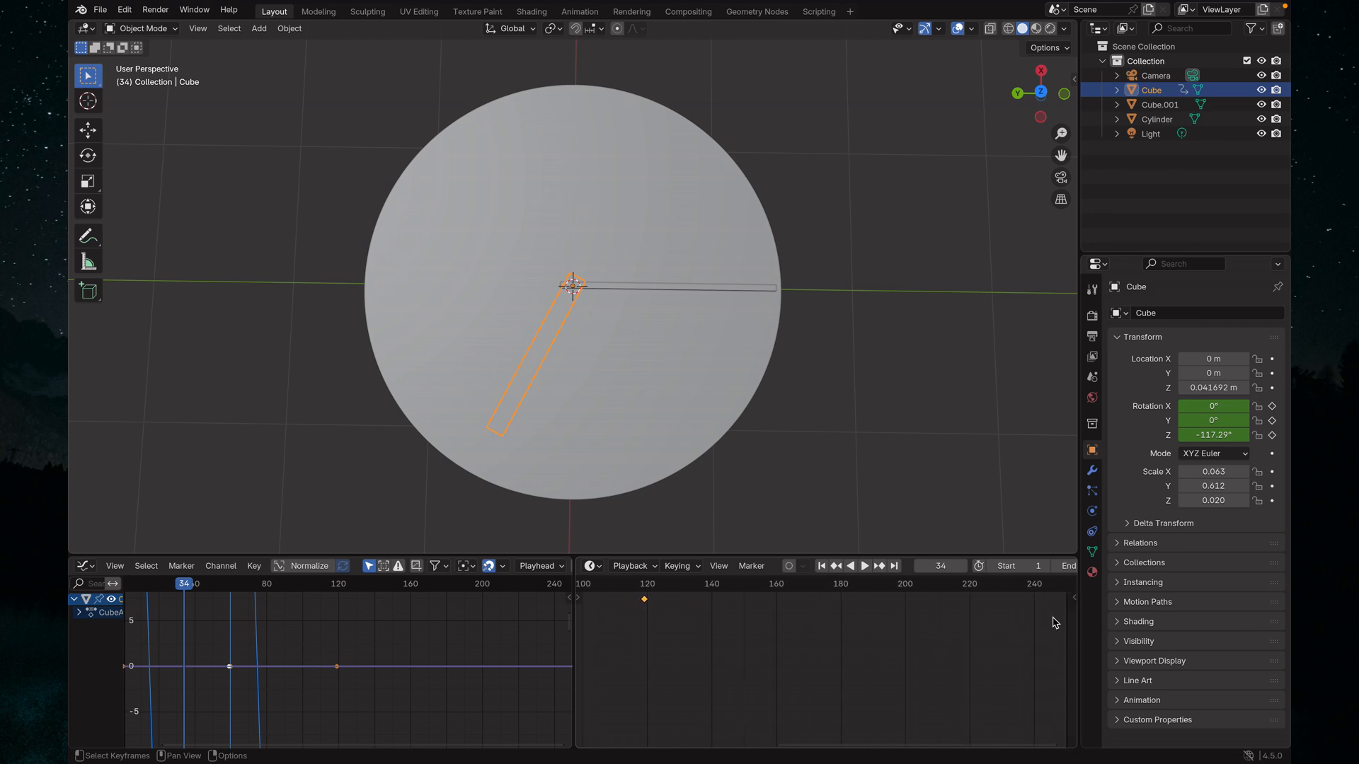
# Inspect the shorter hand's existing keyframes and the remaining empty frames along the timeline, returning to its start
pyautogui.keyDown('ctrl'); pyautogui.scroll(10, 923, 619); pyautogui.keyUp('ctrl')
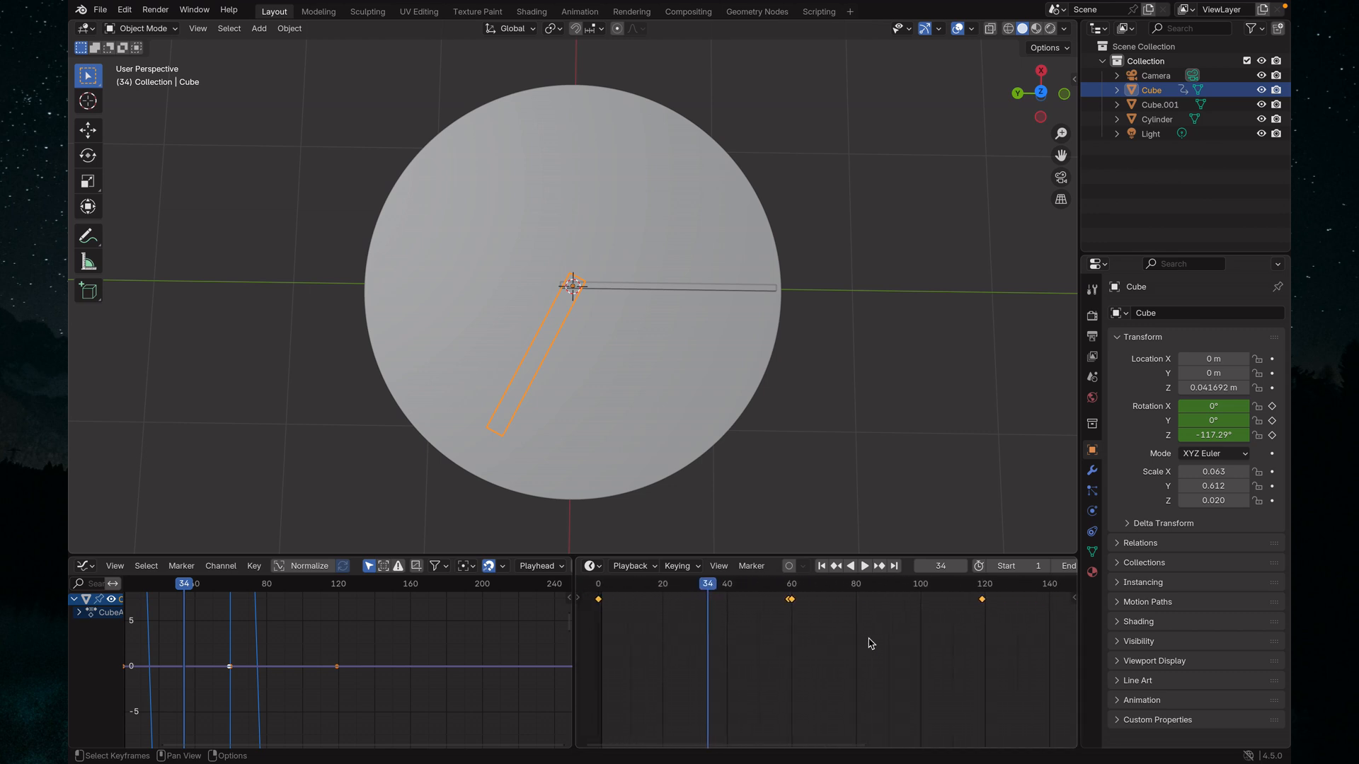
pyautogui.keyDown('ctrl'); pyautogui.scroll(-1, 877, 641); pyautogui.keyUp('ctrl')
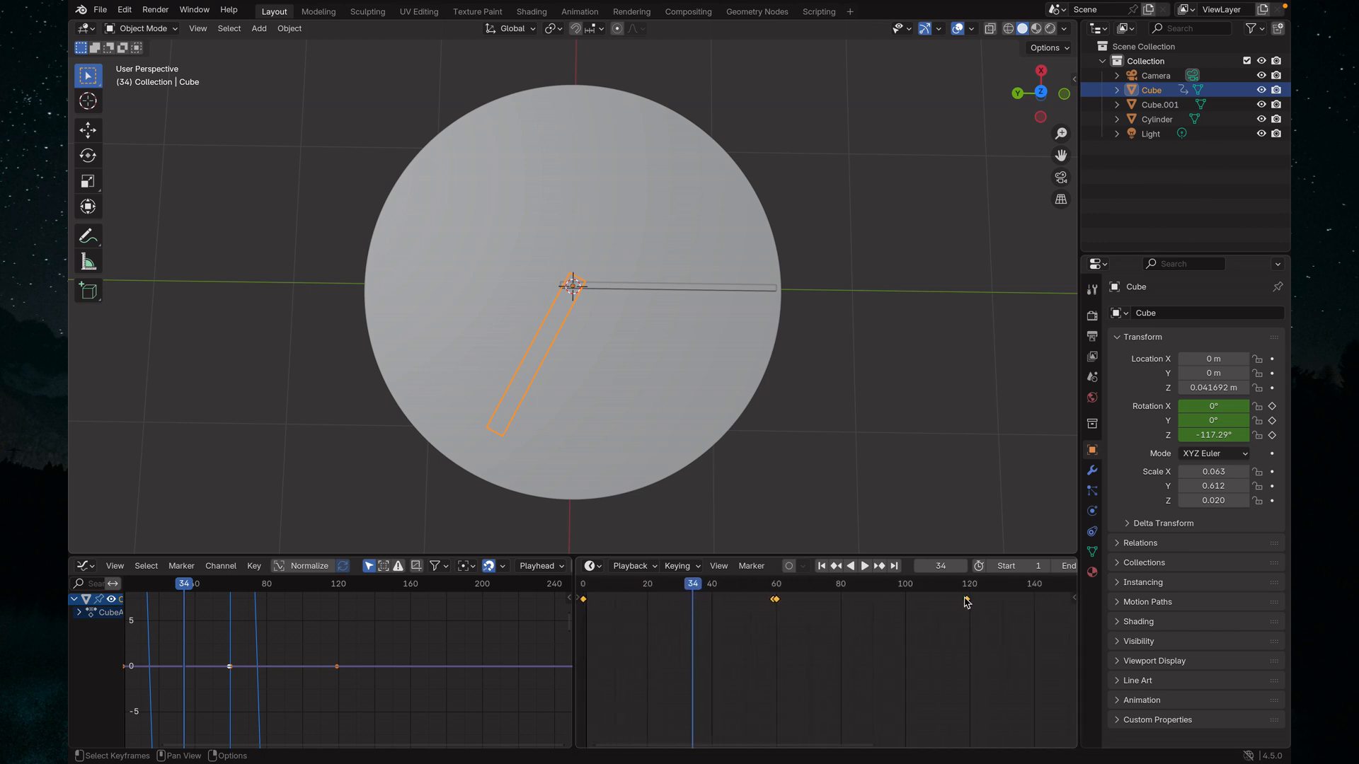
pyautogui.click(975, 640)
pyautogui.keyDown('ctrl'); pyautogui.scroll(-3, 913, 612); pyautogui.keyUp('ctrl')
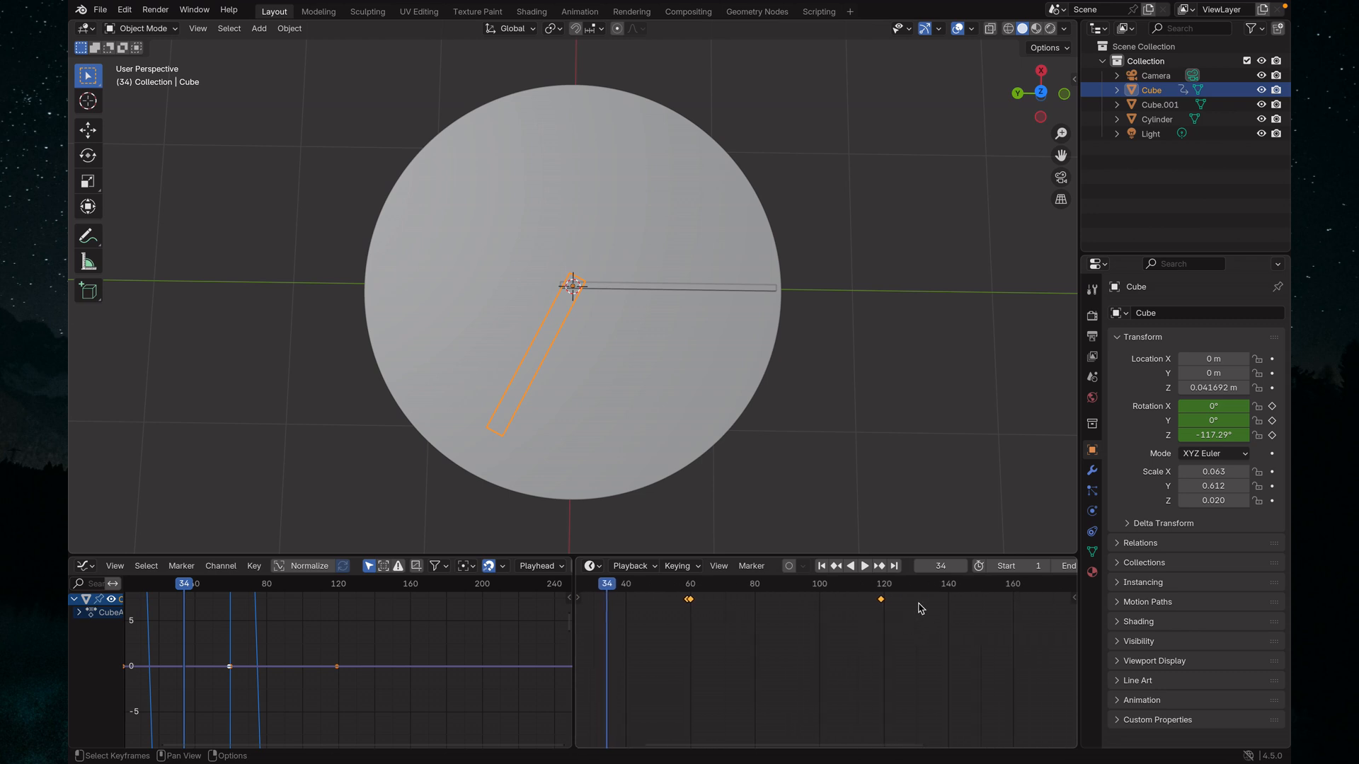
pyautogui.keyDown('ctrl'); pyautogui.scroll(-6, 920, 609); pyautogui.keyUp('ctrl')
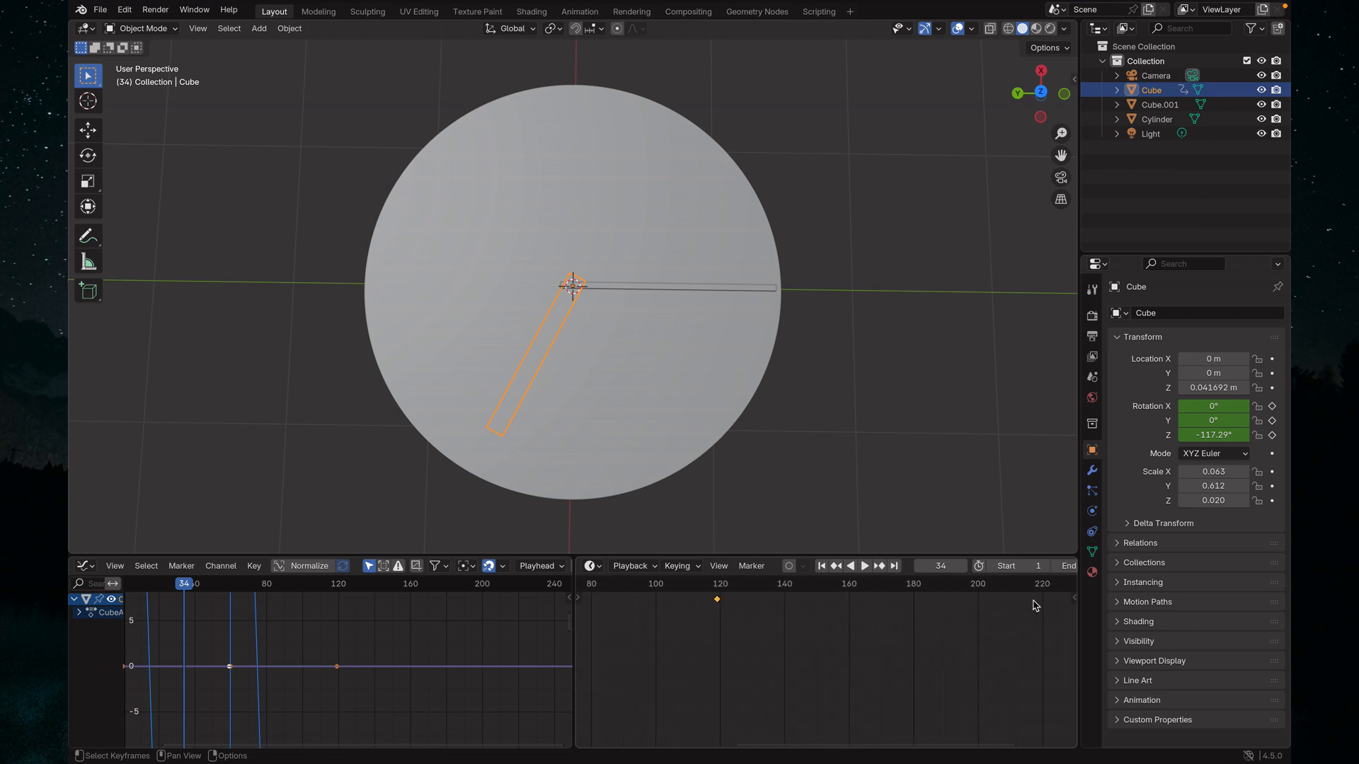
pyautogui.keyDown('ctrl'); pyautogui.scroll(-4, 1034, 605); pyautogui.keyUp('ctrl')
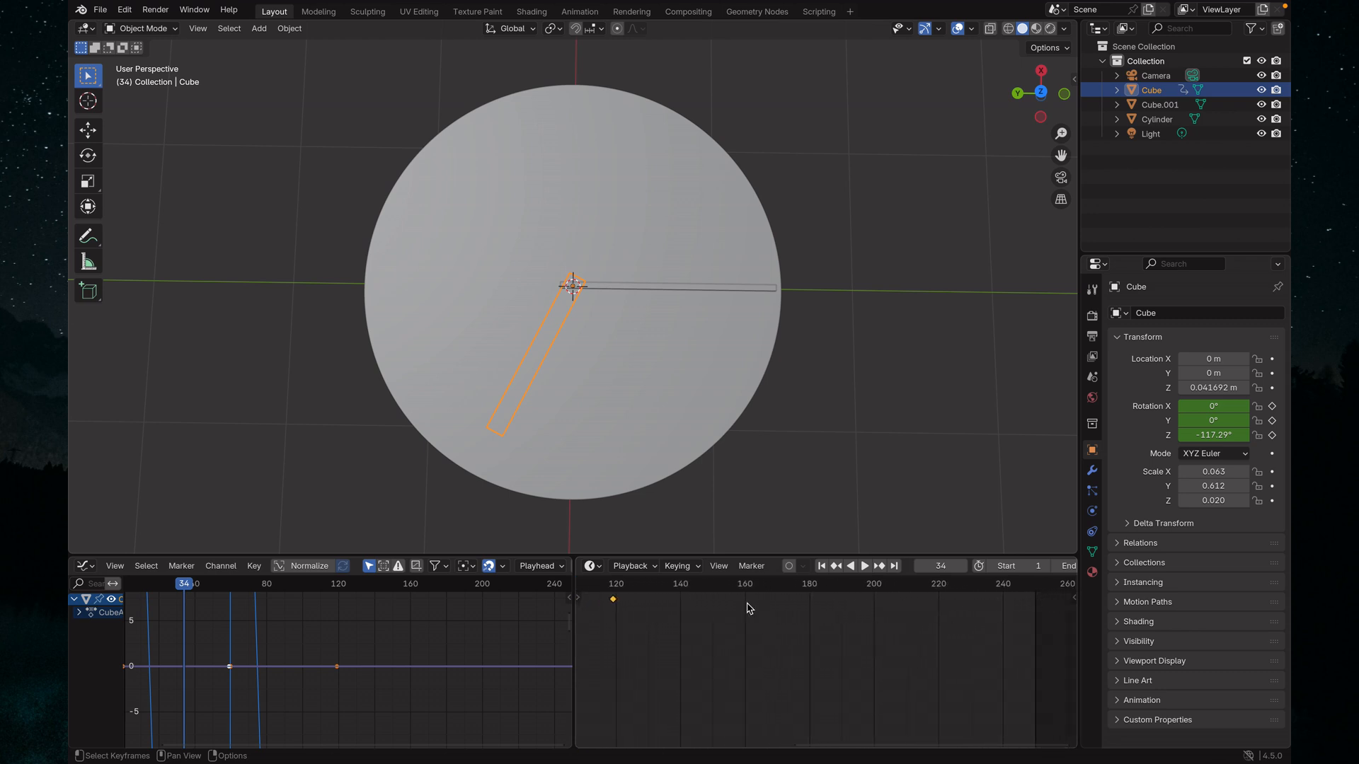
pyautogui.keyDown('ctrl'); pyautogui.scroll(-1, 1040, 601); pyautogui.keyUp('ctrl')
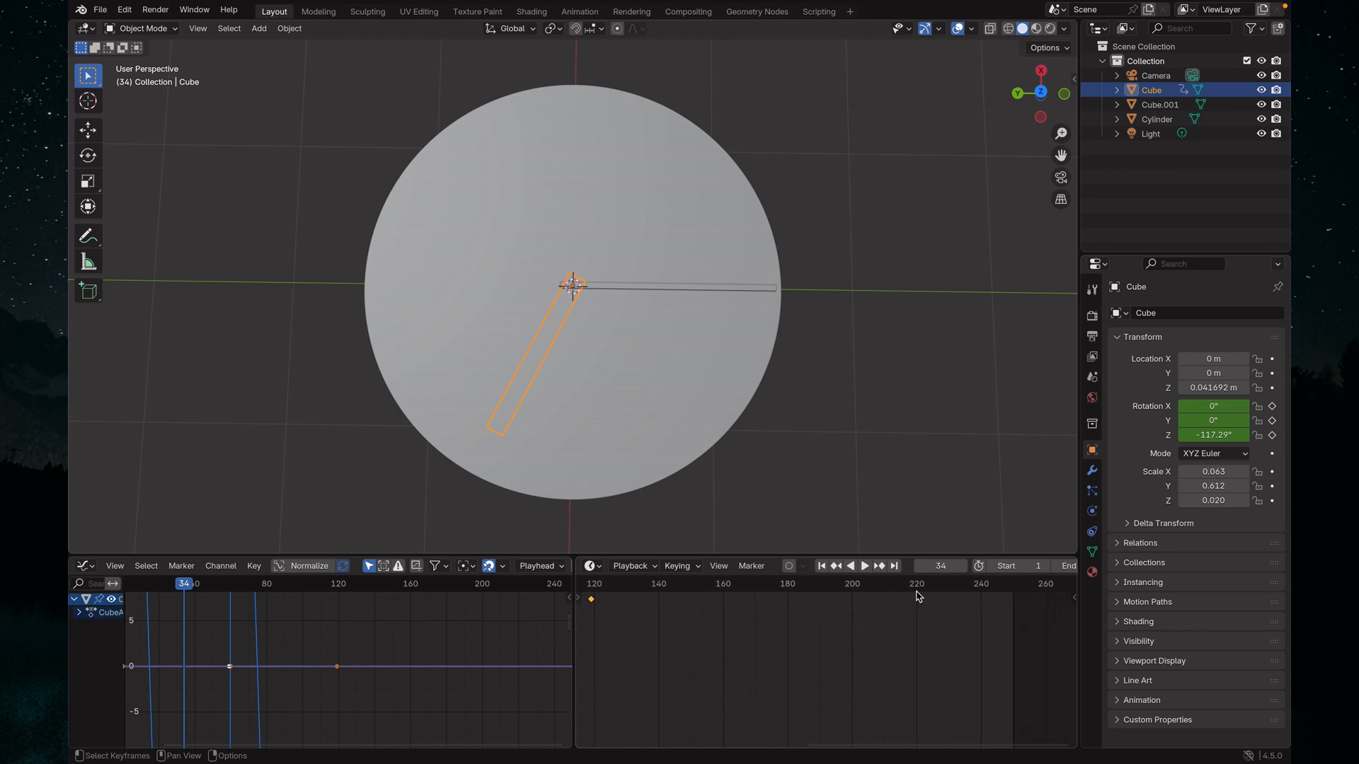
pyautogui.keyDown('ctrl'); pyautogui.scroll(2, 948, 594); pyautogui.keyUp('ctrl')
pyautogui.keyDown('ctrl'); pyautogui.scroll(3, 985, 602); pyautogui.keyUp('ctrl')
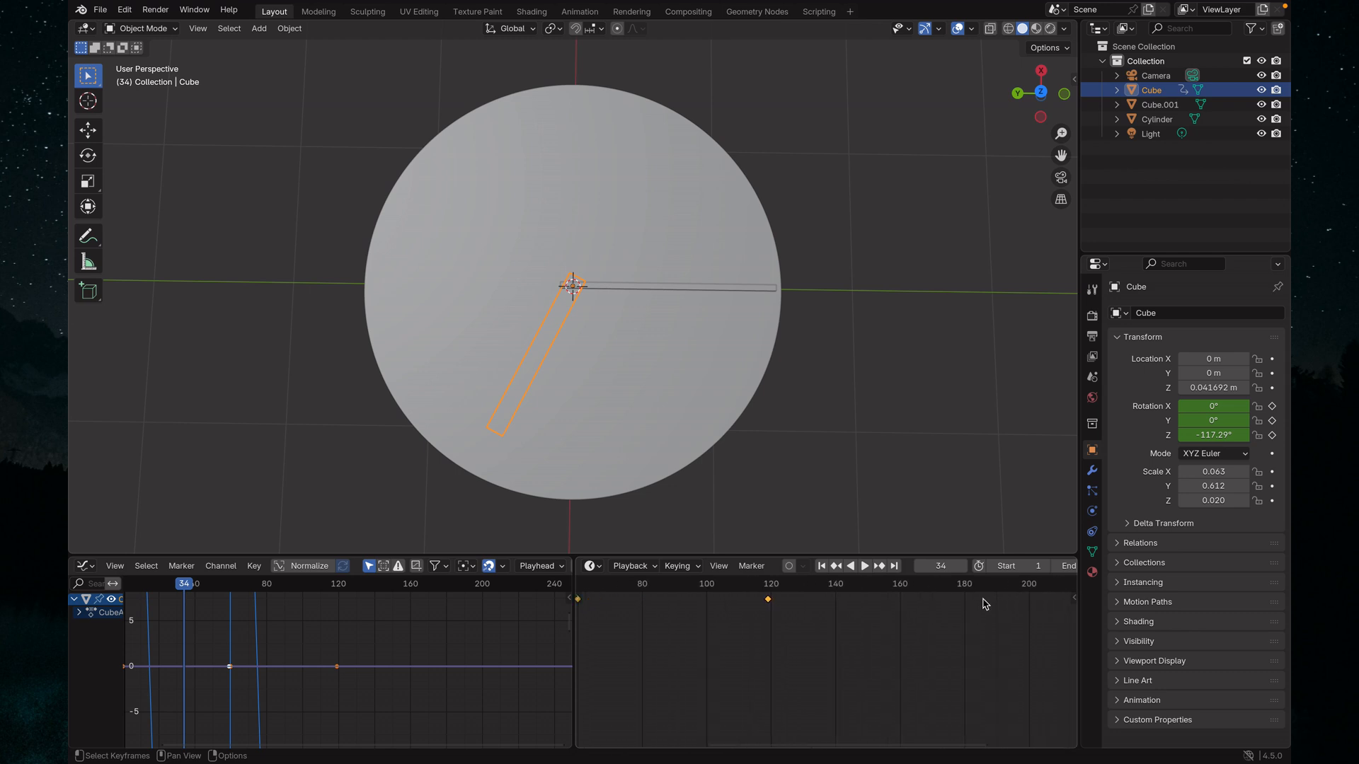
pyautogui.keyDown('ctrl'); pyautogui.scroll(10, 962, 607); pyautogui.keyUp('ctrl')
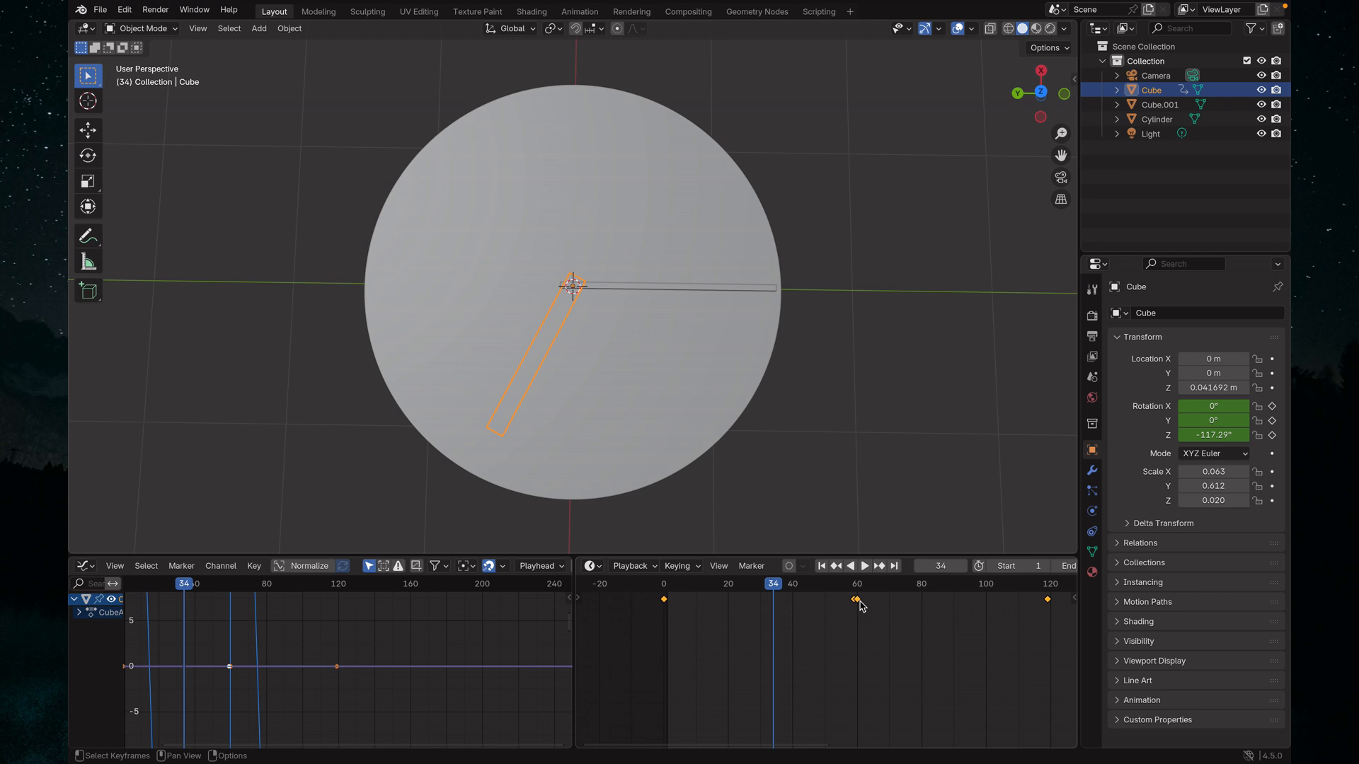
# Duplicate all the shorter hand's keyframes with an offset of 120 frames
pyautogui.keyDown('ctrl'); pyautogui.scroll(-1, 858, 613); pyautogui.keyUp('ctrl')
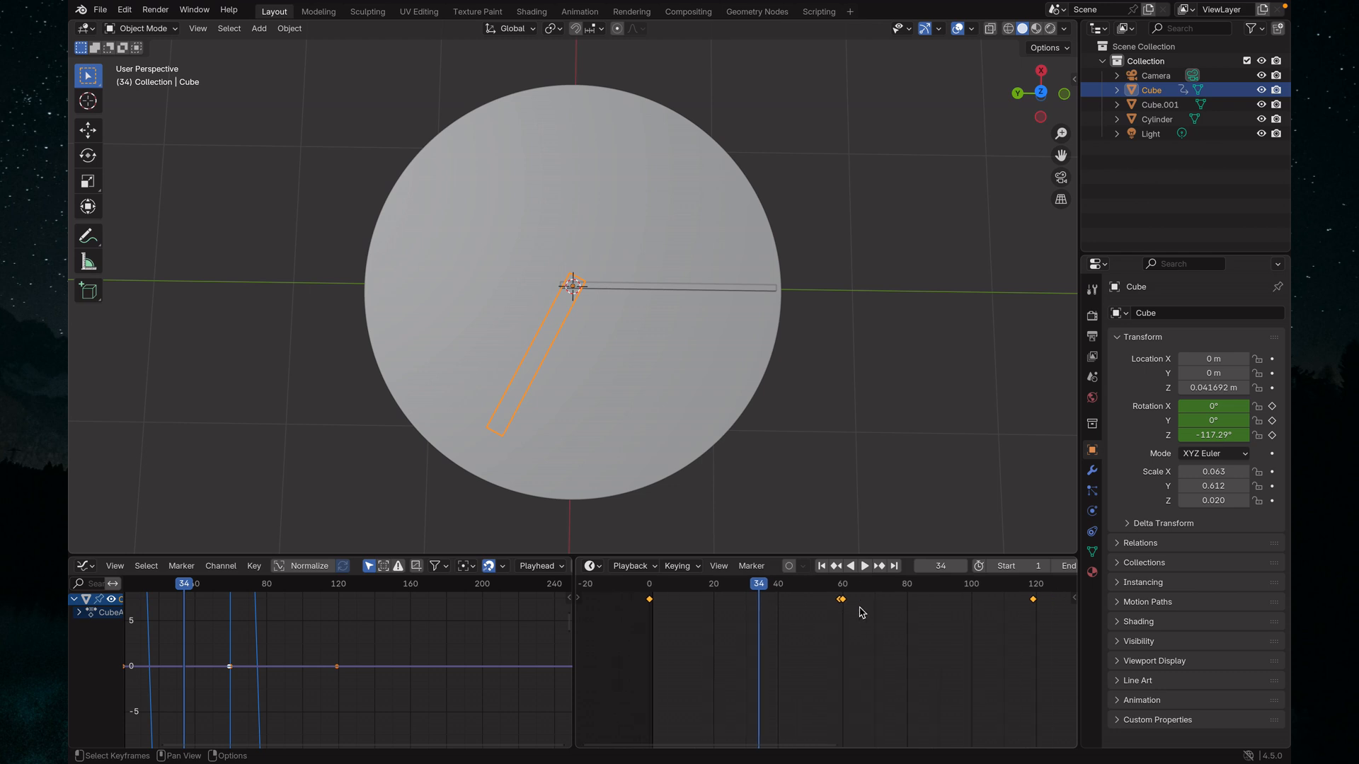
pyautogui.hotkey('shift', 'd')
pyautogui.write('120')
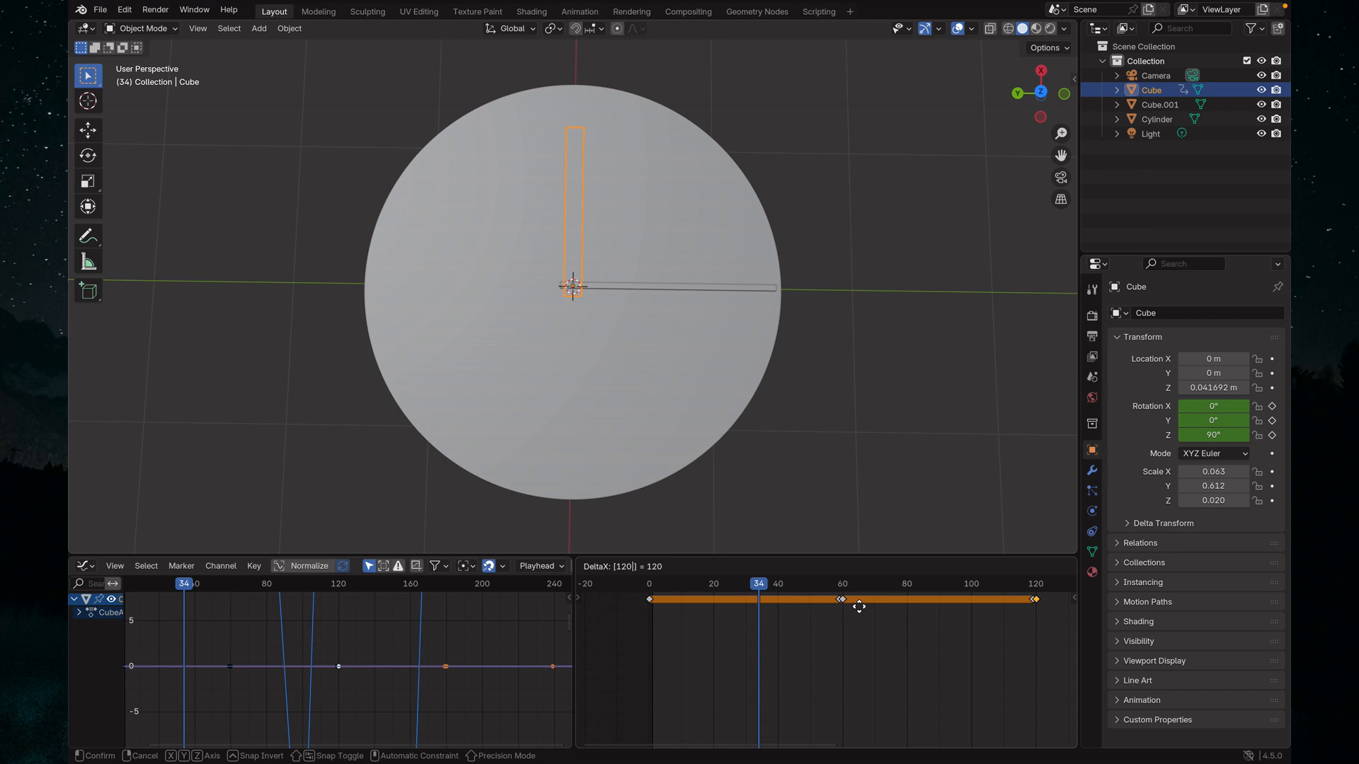
pyautogui.press('Return')
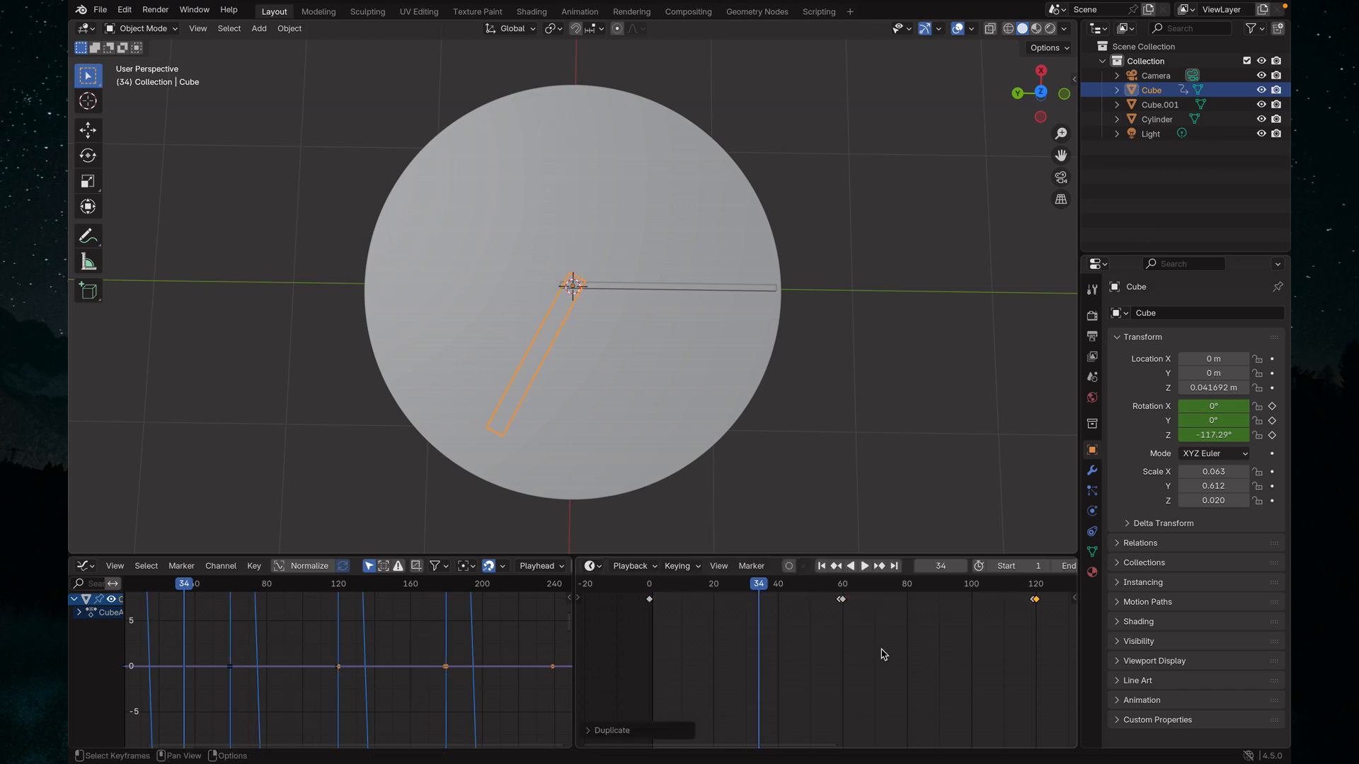
# Check the duplicated keyframes along the timeline and play the animation from frame 0 through the shorter hand's last turn
pyautogui.keyDown('ctrl'); pyautogui.scroll(-14, 889, 673); pyautogui.keyUp('ctrl')
pyautogui.keyDown('ctrl'); pyautogui.scroll(-12, 889, 675); pyautogui.keyUp('ctrl')
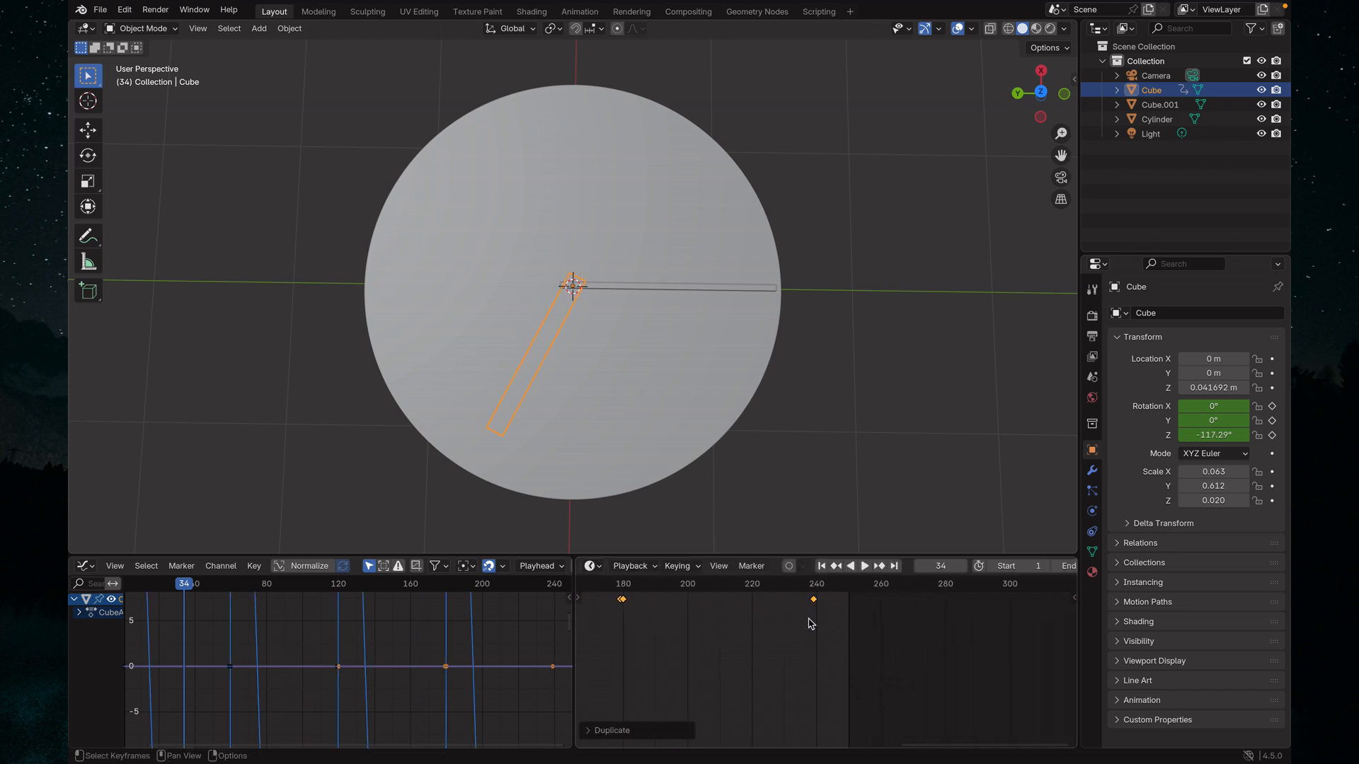
pyautogui.keyDown('ctrl'); pyautogui.scroll(12, 819, 626); pyautogui.keyUp('ctrl')
pyautogui.keyDown('ctrl'); pyautogui.scroll(20, 815, 629); pyautogui.keyUp('ctrl')
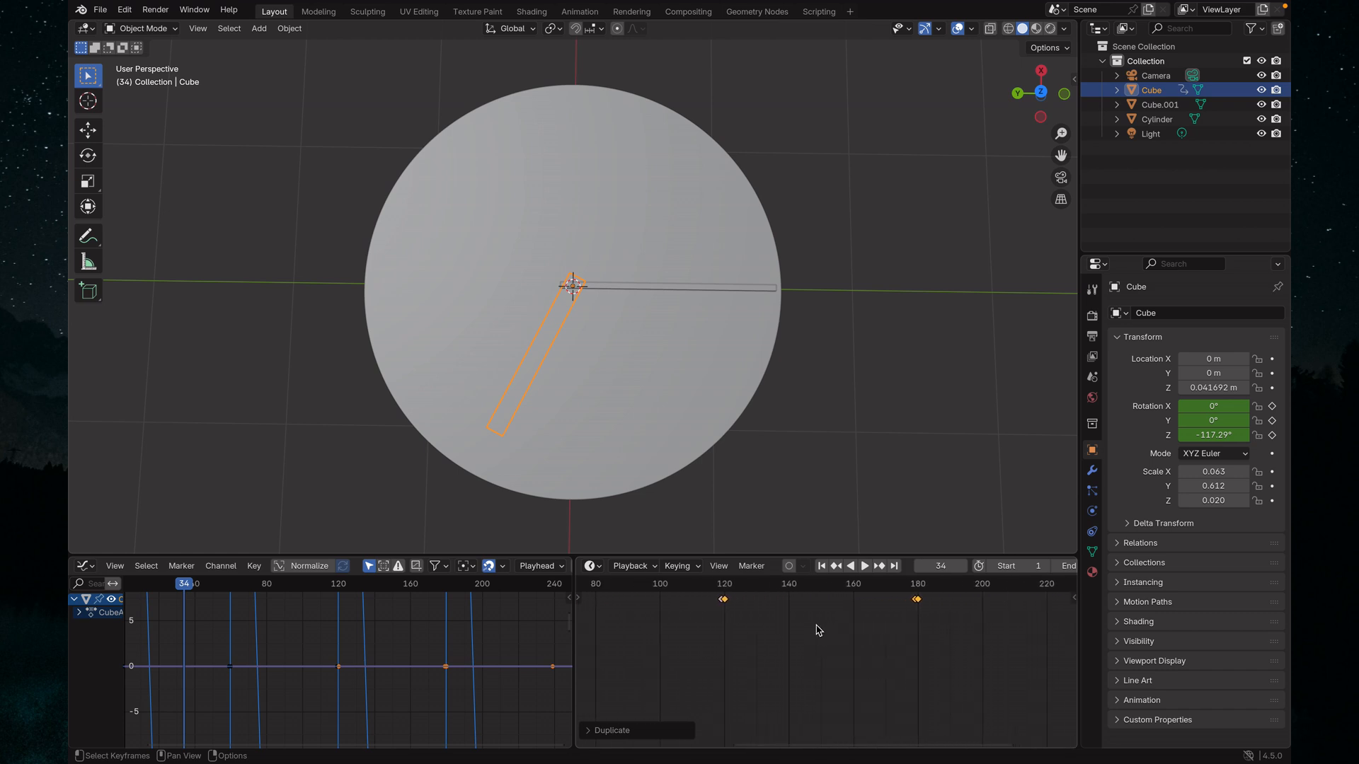
pyautogui.keyDown('ctrl'); pyautogui.scroll(7, 759, 632); pyautogui.keyUp('ctrl')
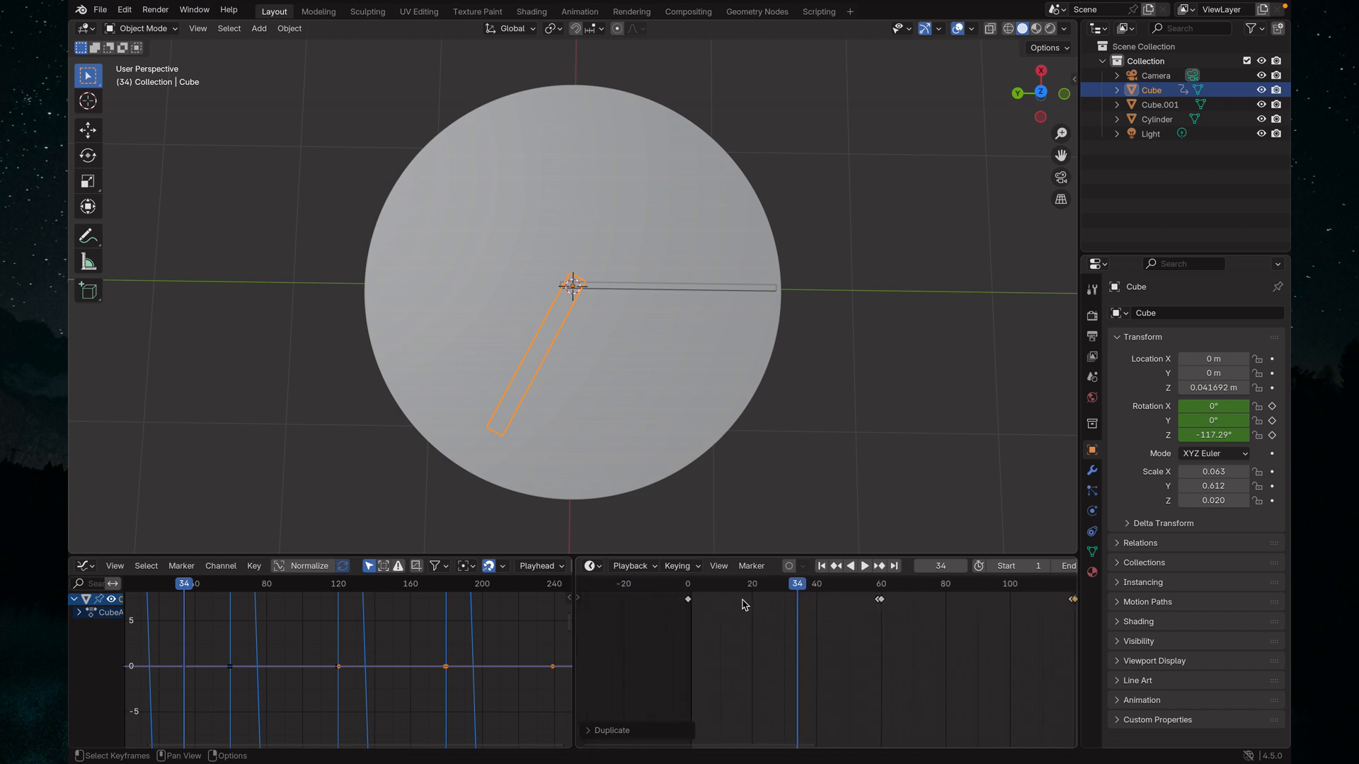
pyautogui.click(702, 586)
pyautogui.press('space')
pyautogui.press('space')
pyautogui.moveTo(702, 590); pyautogui.dragTo(700, 593)
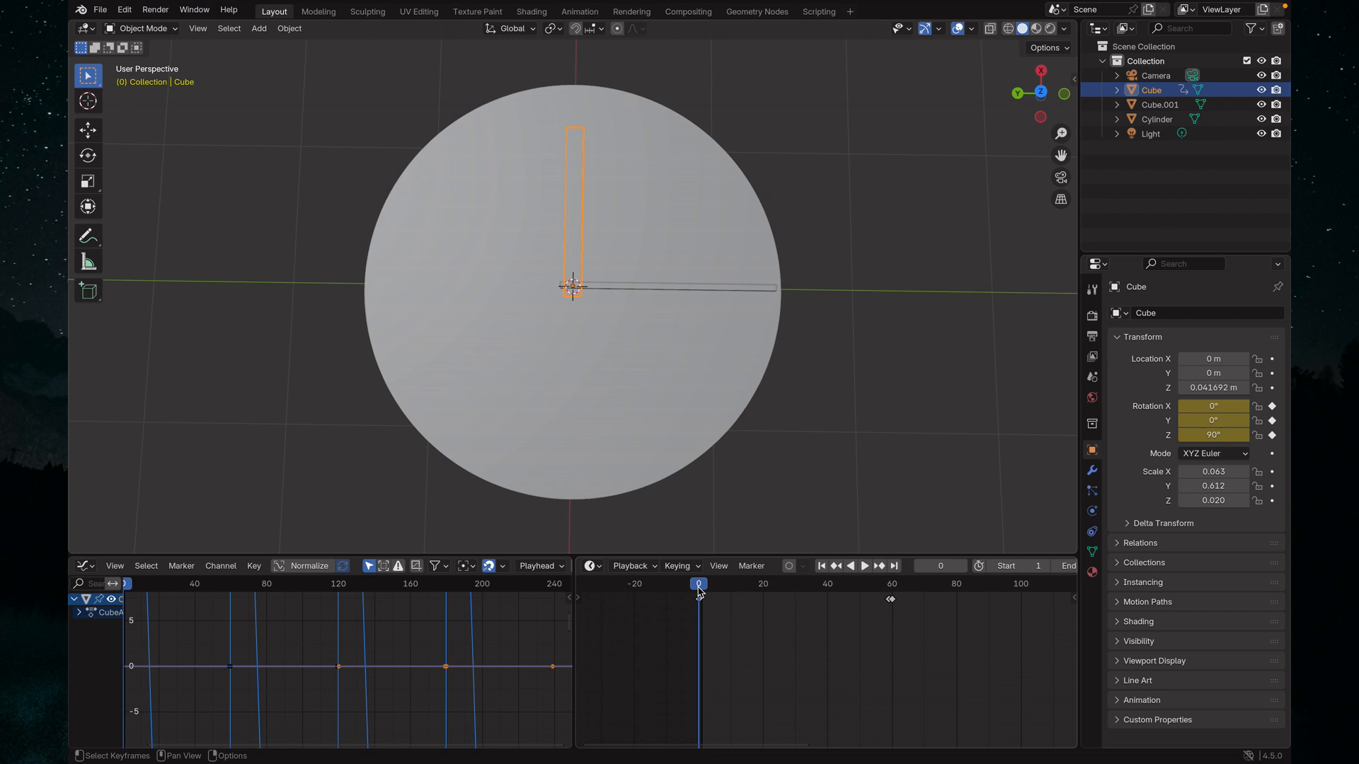
pyautogui.press('space')
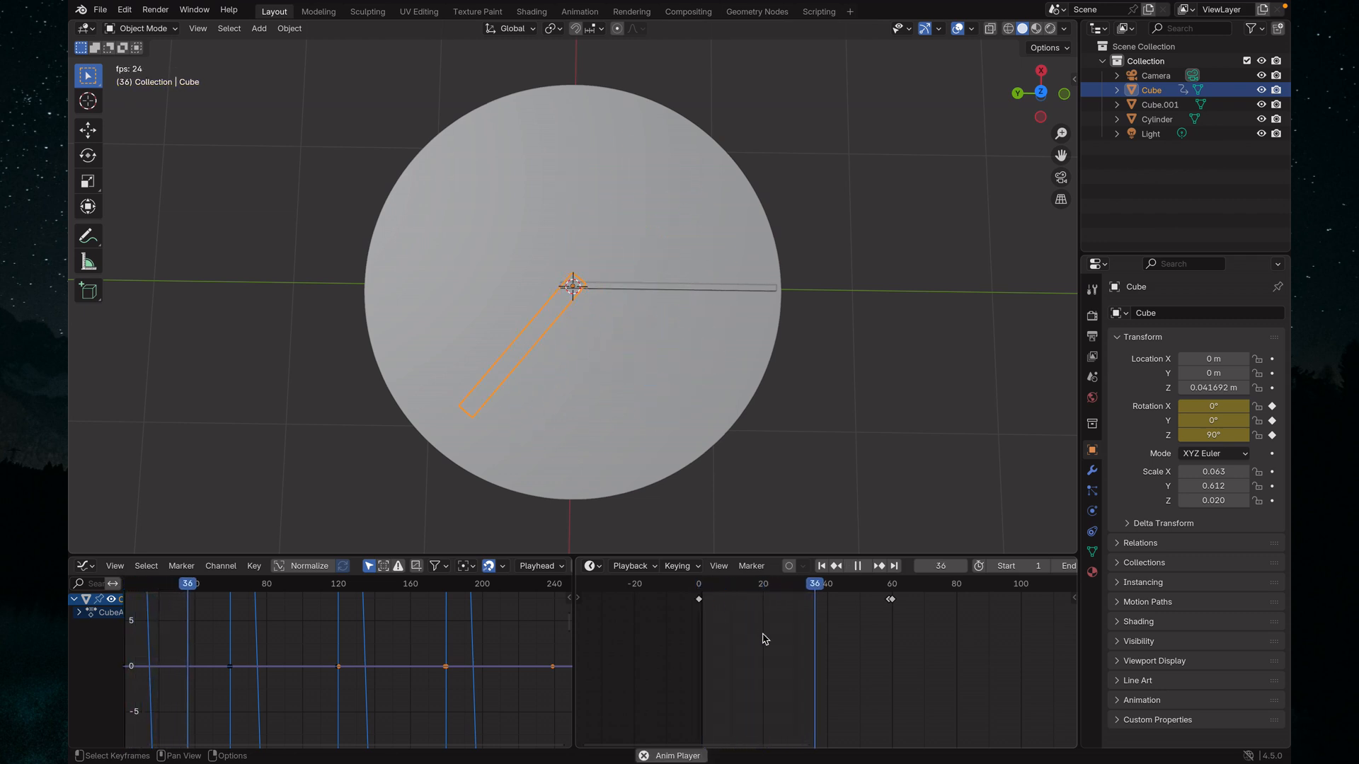
pyautogui.scroll(-2, 763, 639)
pyautogui.keyDown('ctrl'); pyautogui.scroll(-6, 763, 639); pyautogui.keyUp('ctrl')
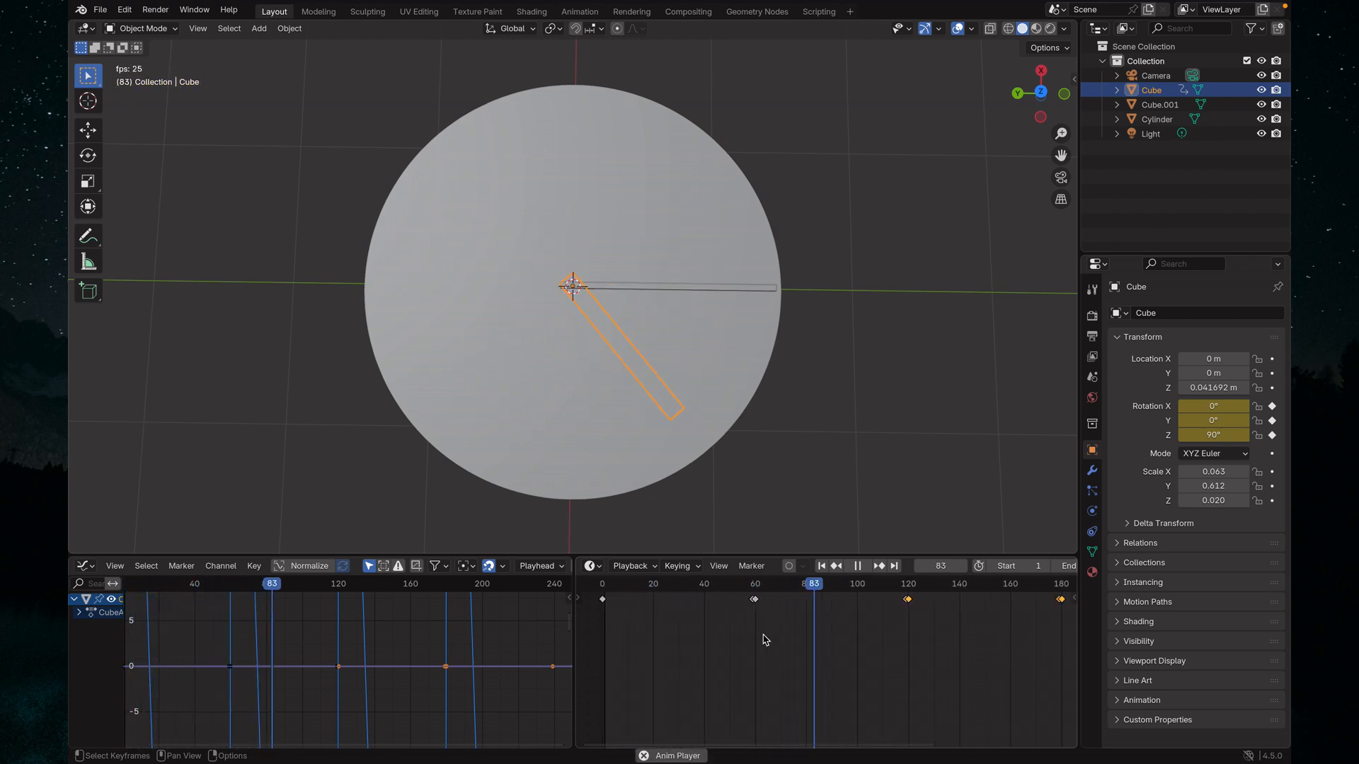
pyautogui.keyDown('ctrl'); pyautogui.scroll(-5, 763, 640); pyautogui.keyUp('ctrl')
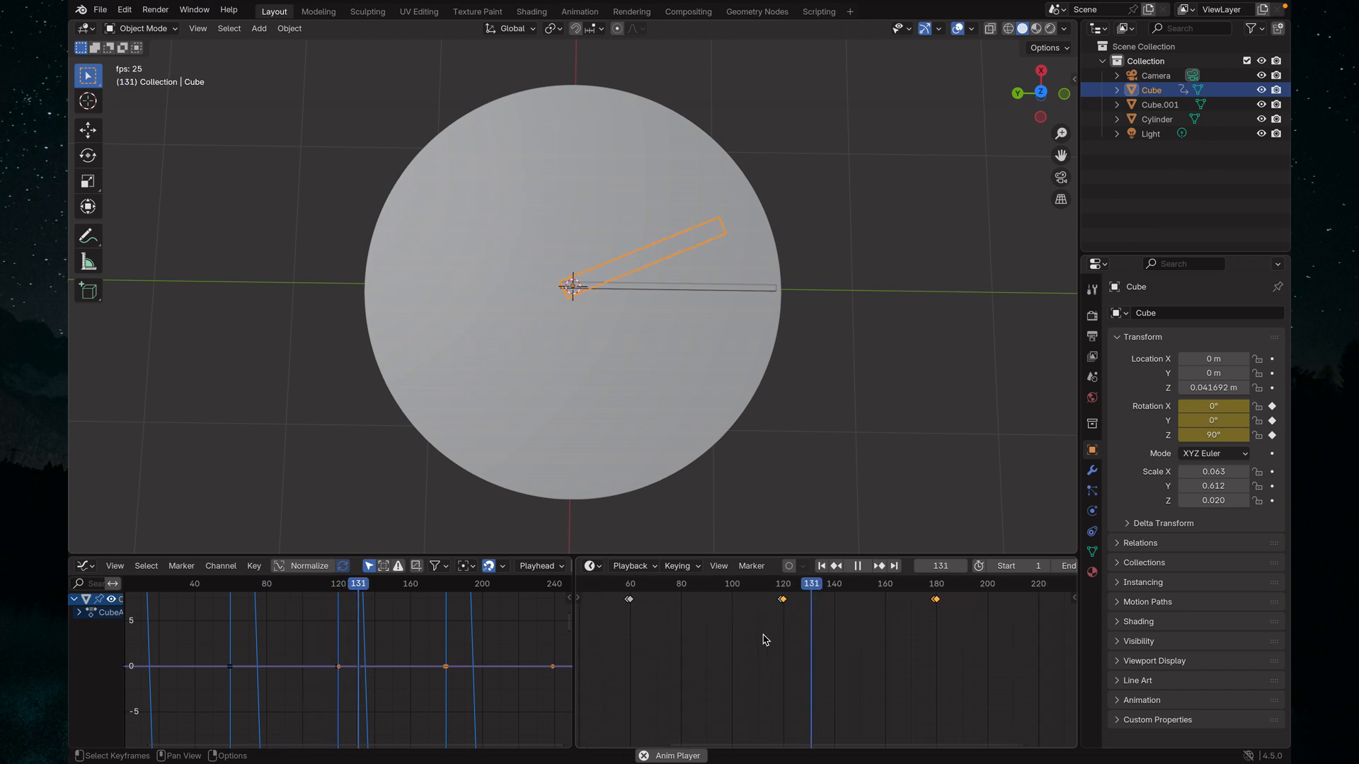
pyautogui.keyDown('ctrl'); pyautogui.scroll(-5, 765, 640); pyautogui.keyUp('ctrl')
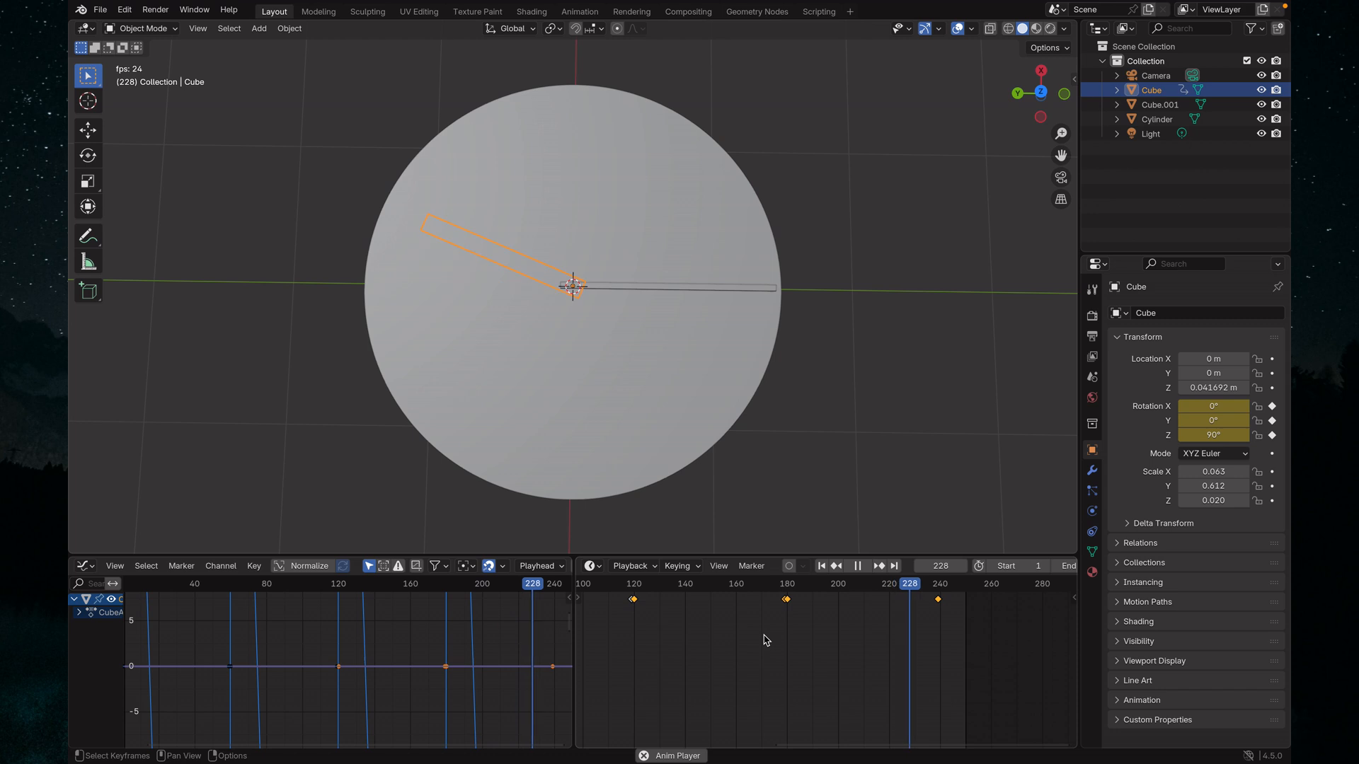
pyautogui.press('space')
# Turn on Normalize for the shorter hand's animation curves and fit the whole zigzag curve in the graph view
pyautogui.keyDown('ctrl'); pyautogui.scroll(15, 768, 647); pyautogui.keyUp('ctrl')
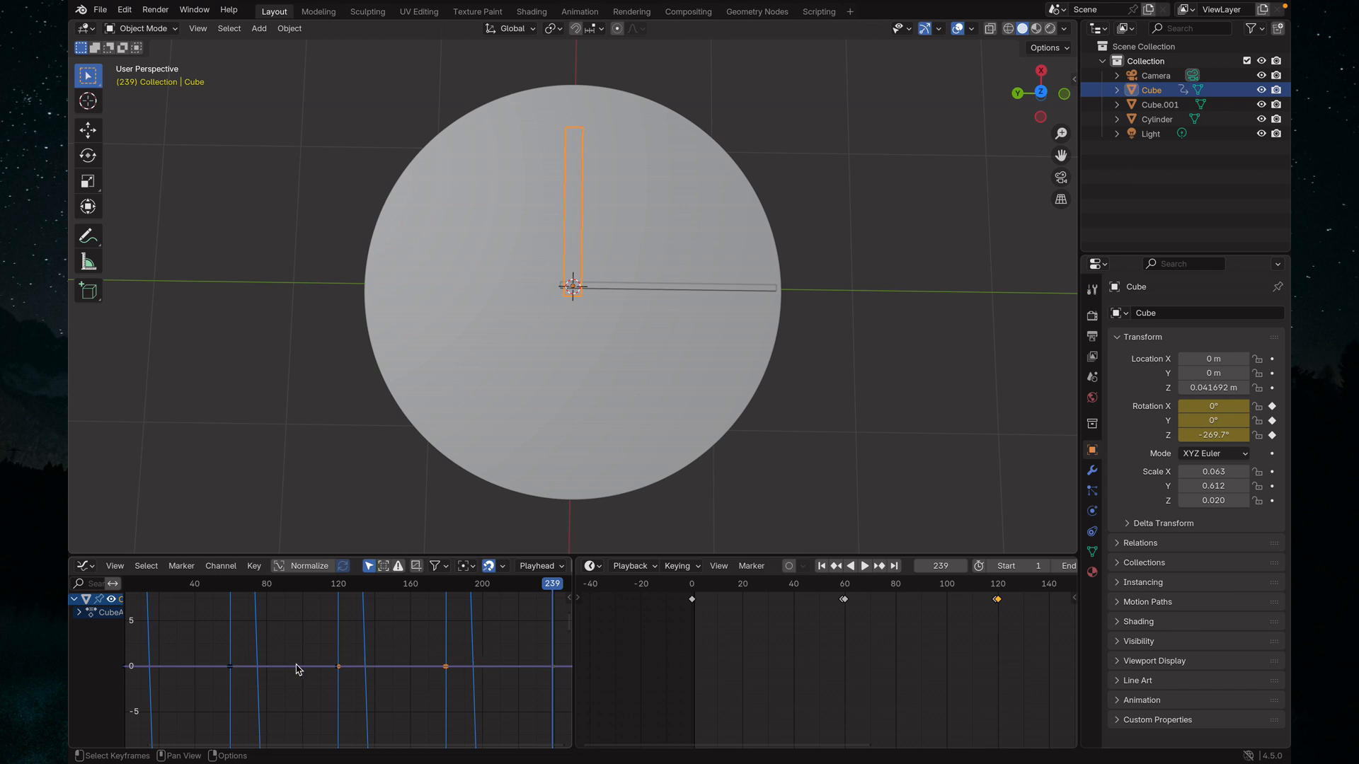
pyautogui.scroll(-2, 303, 676)
pyautogui.scroll(1, 303, 675)
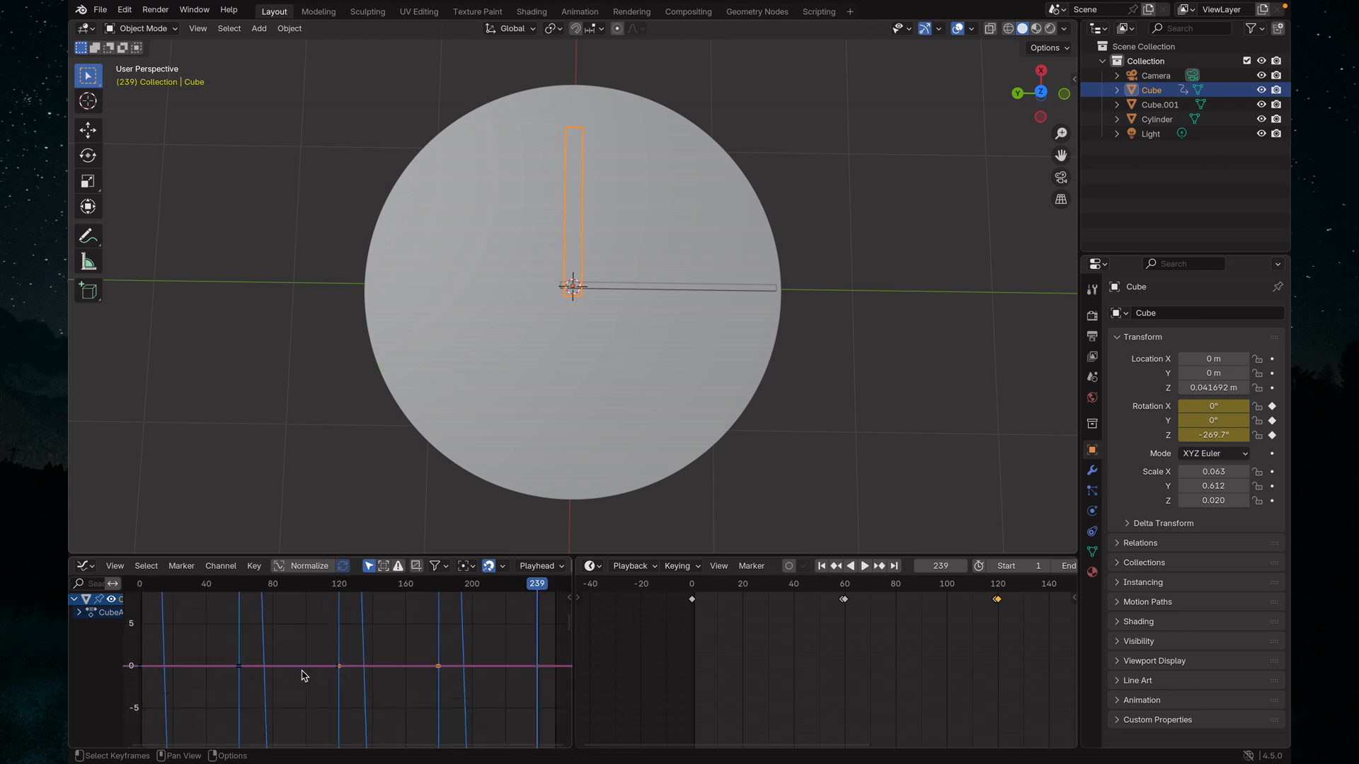
pyautogui.click(306, 571)
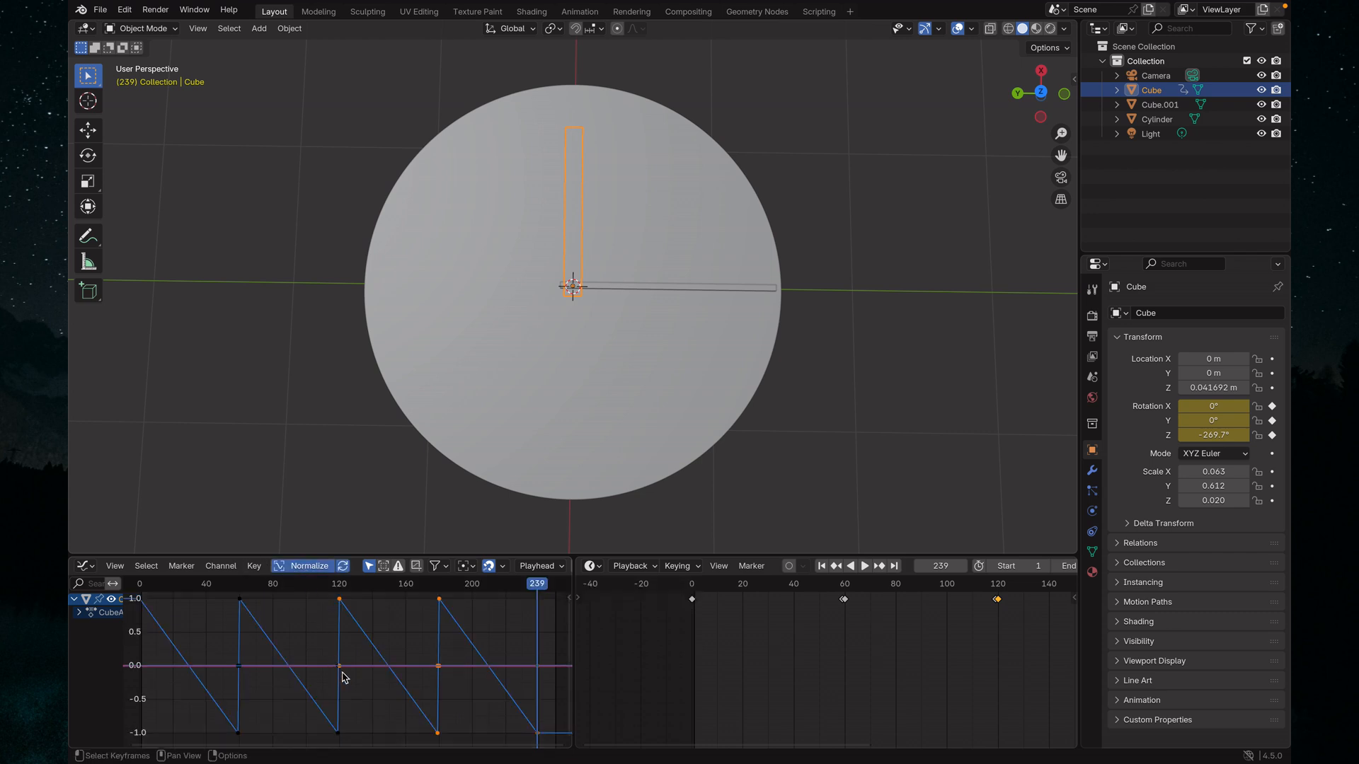
pyautogui.scroll(-3, 338, 671)
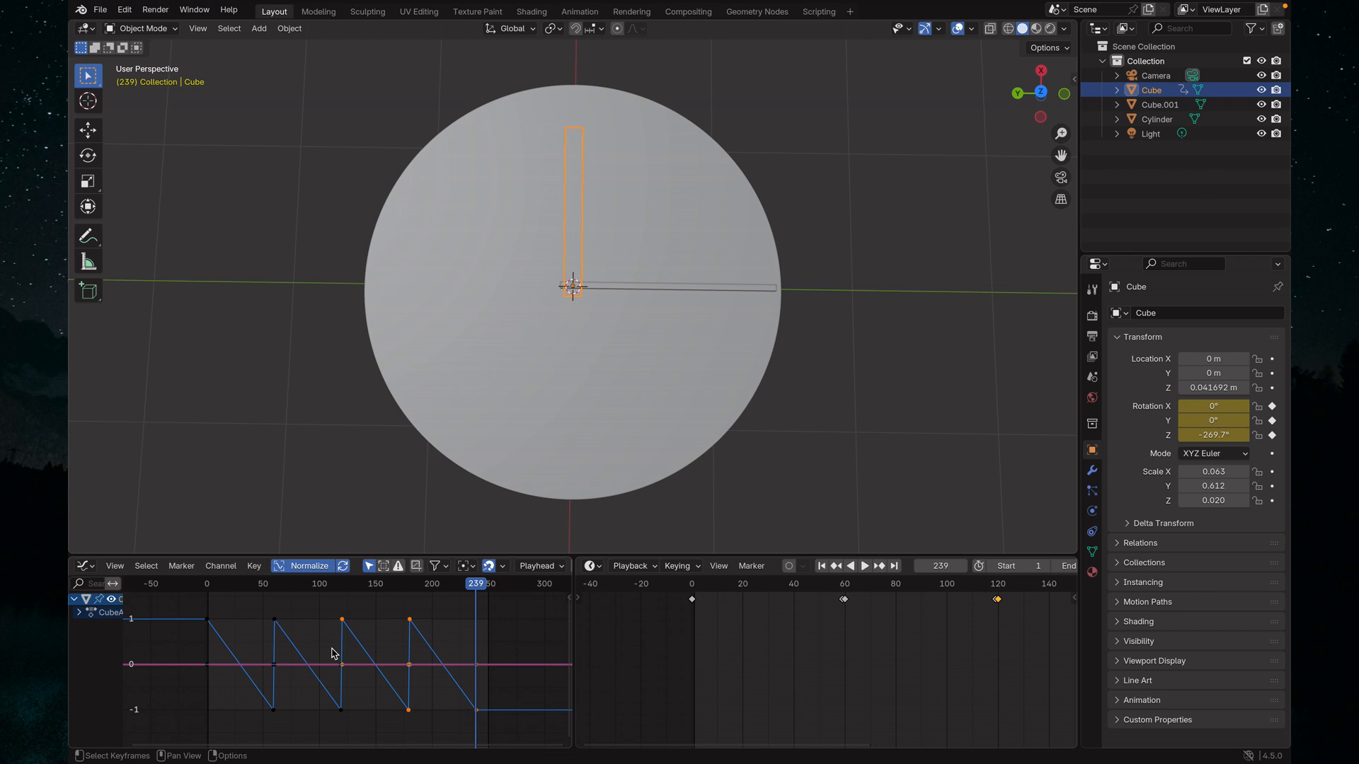
# Play the animation from frame 0 into the second turn, comparing the shorter hand's motion with its normalized curve
pyautogui.keyDown('ctrl'); pyautogui.scroll(-4, 929, 703); pyautogui.keyUp('ctrl')
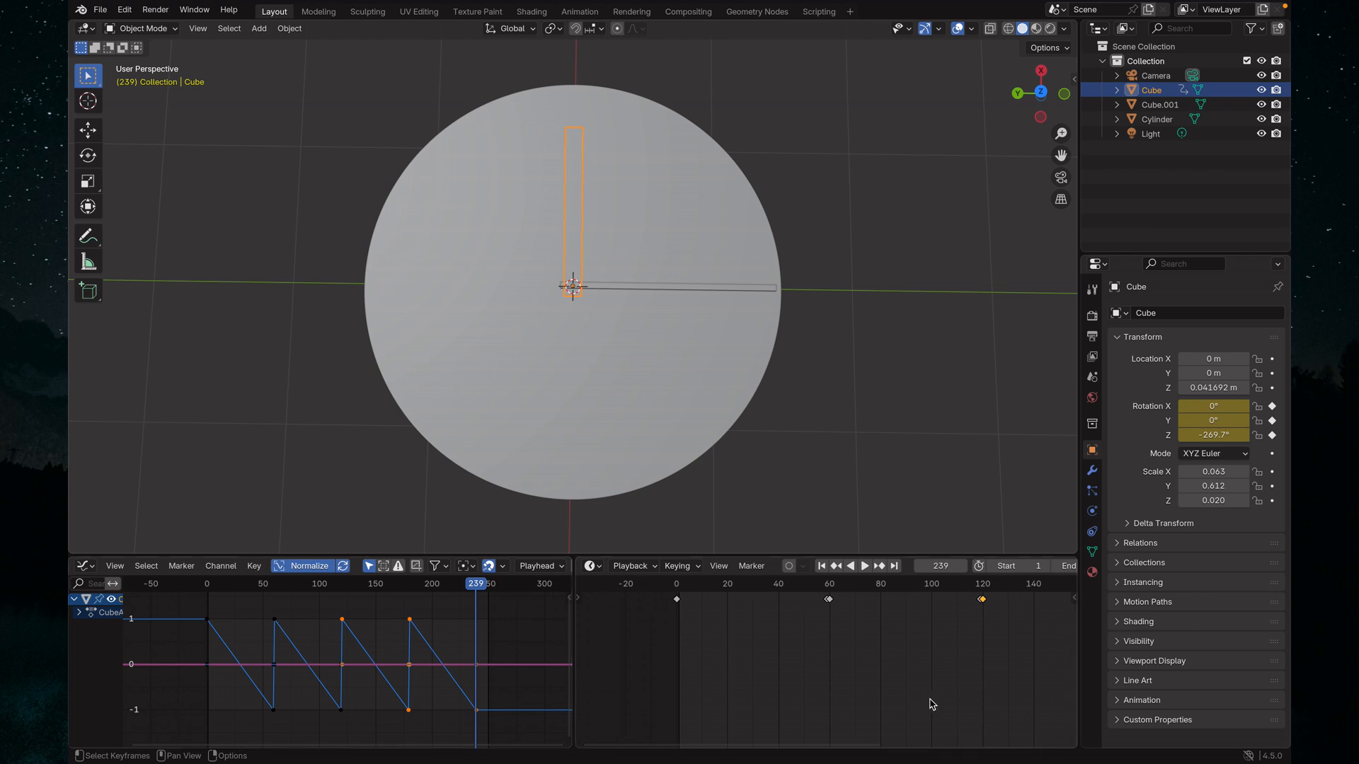
pyautogui.hscroll(3, 928, 698)
pyautogui.hscroll(-4, 911, 697)
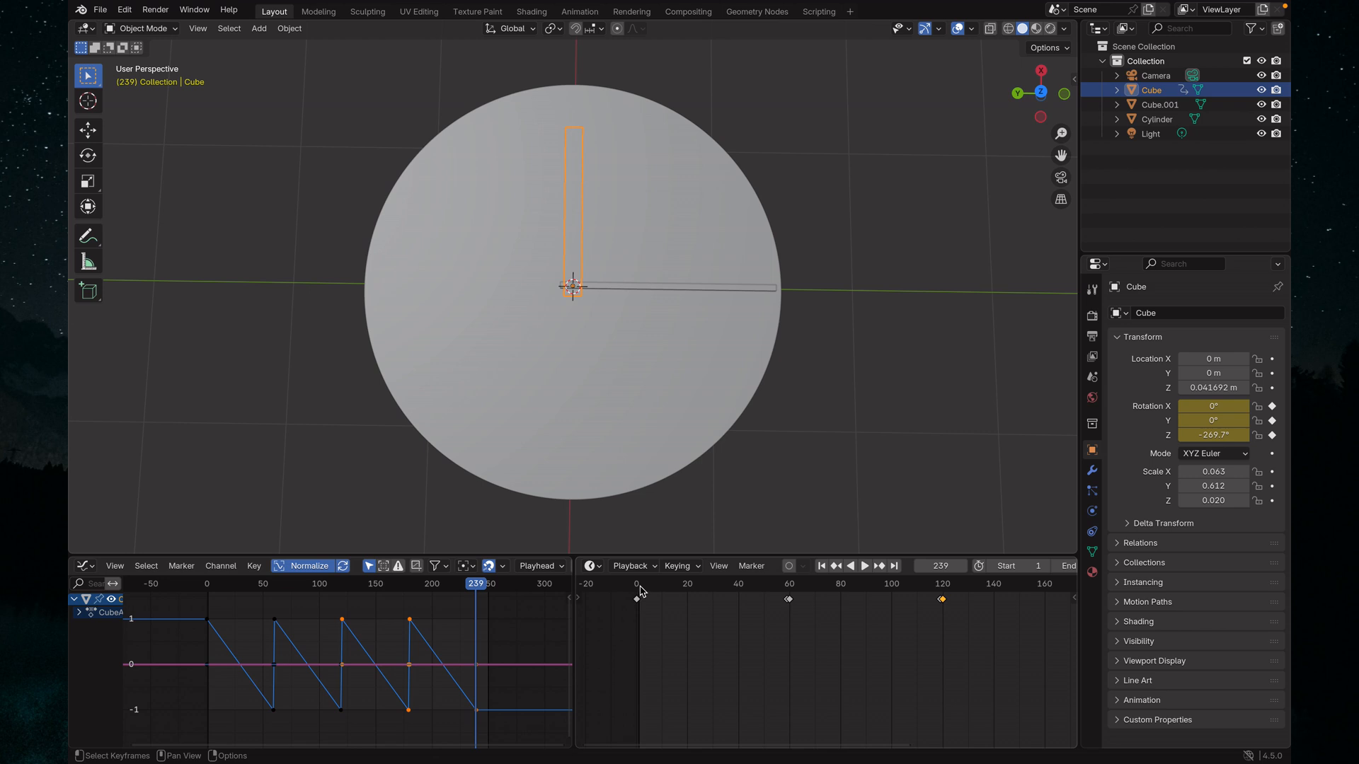
pyautogui.click(640, 587)
pyautogui.press('space')
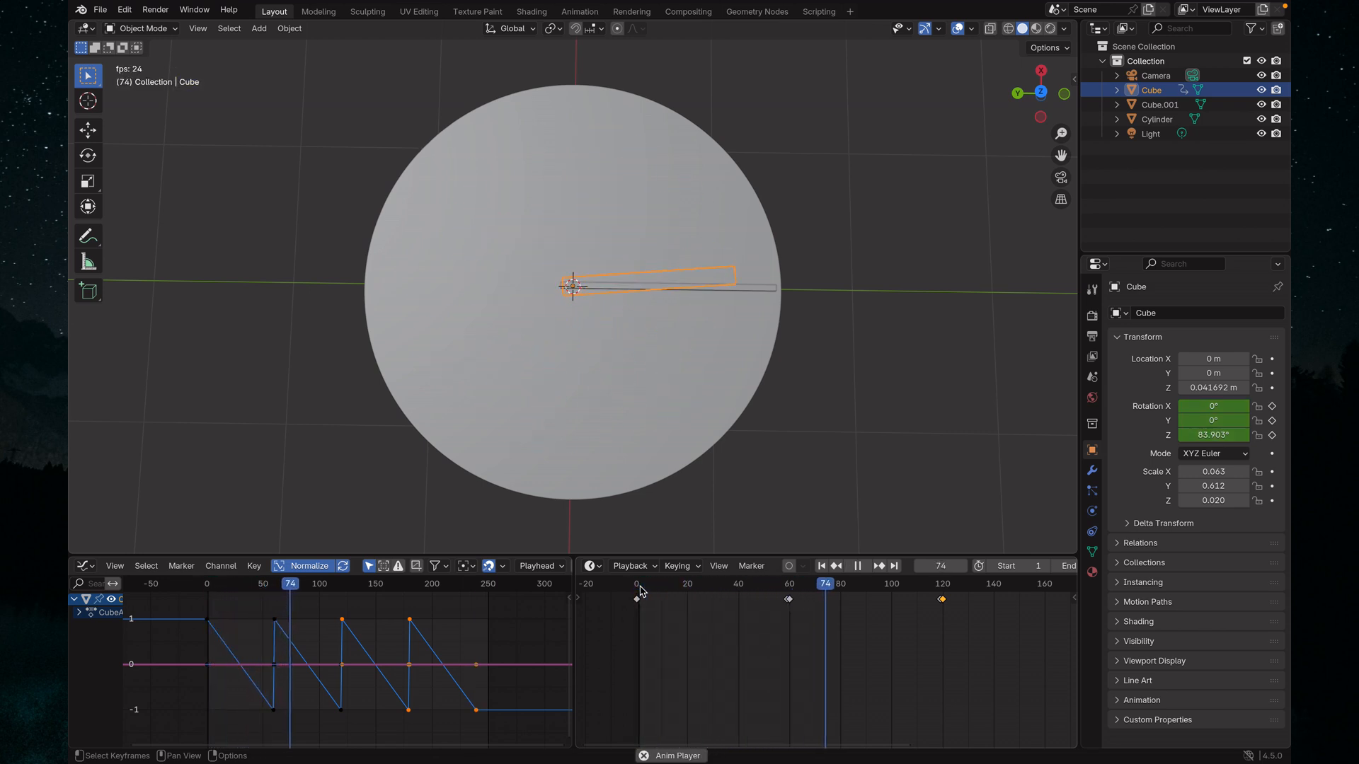
pyautogui.press('space')
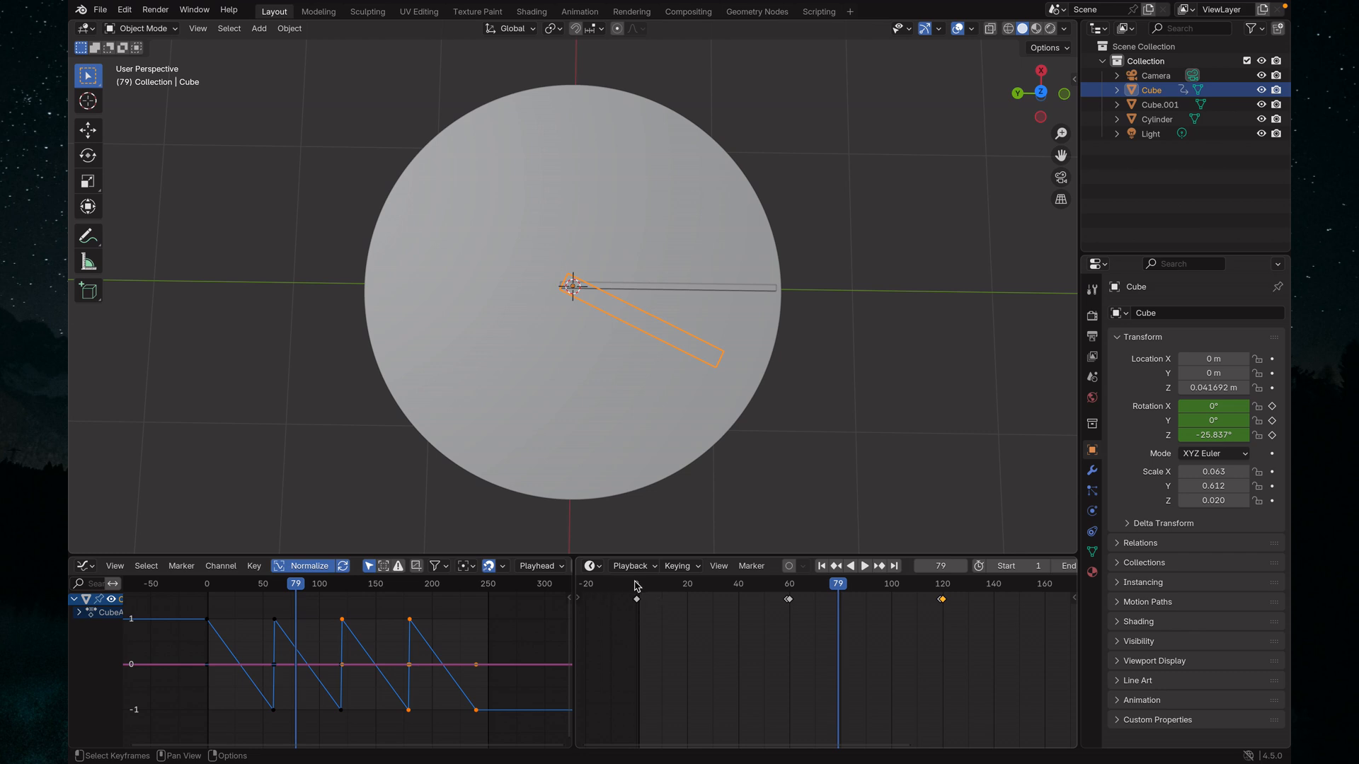
# At frame 0, rotate the longer hand 90° about the global Z axis and insert a Rotation keyframe for it
pyautogui.click(635, 586)
pyautogui.press('Right')
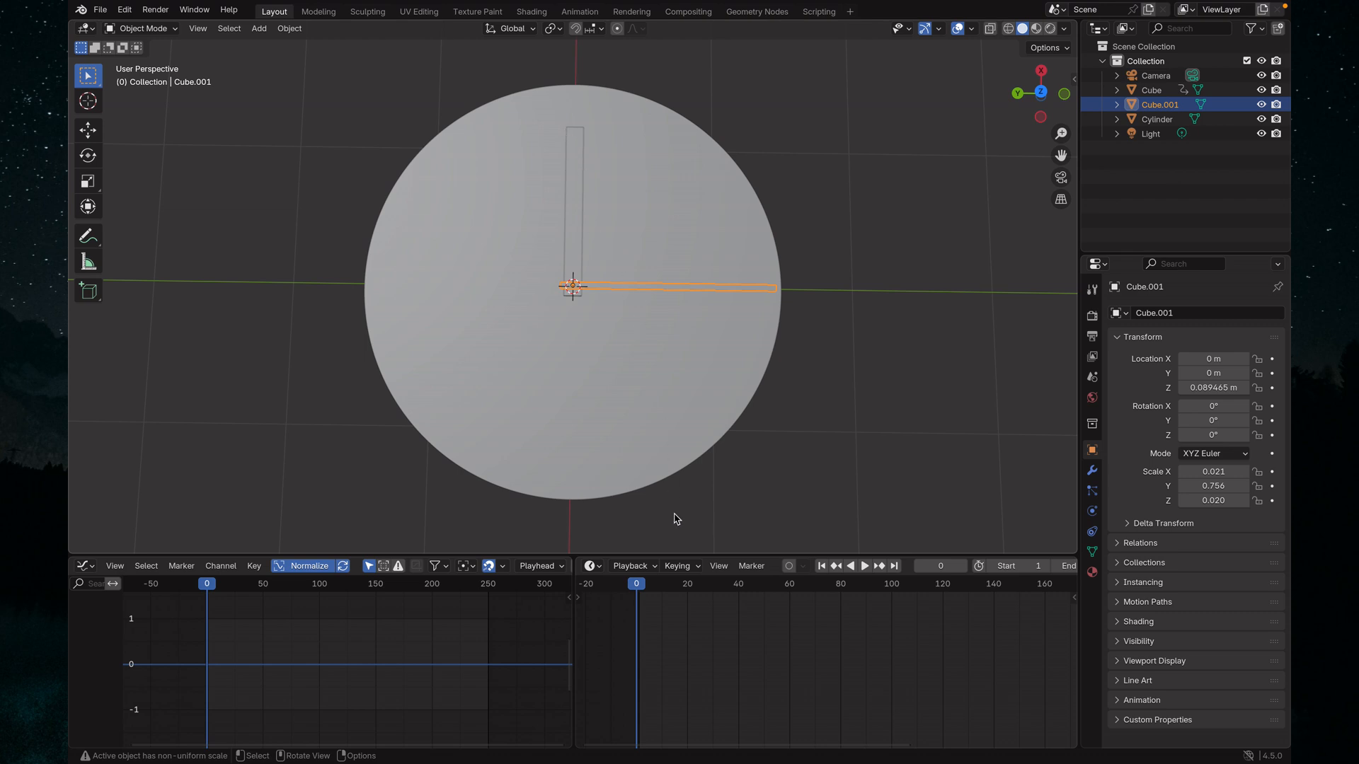
pyautogui.press('r')
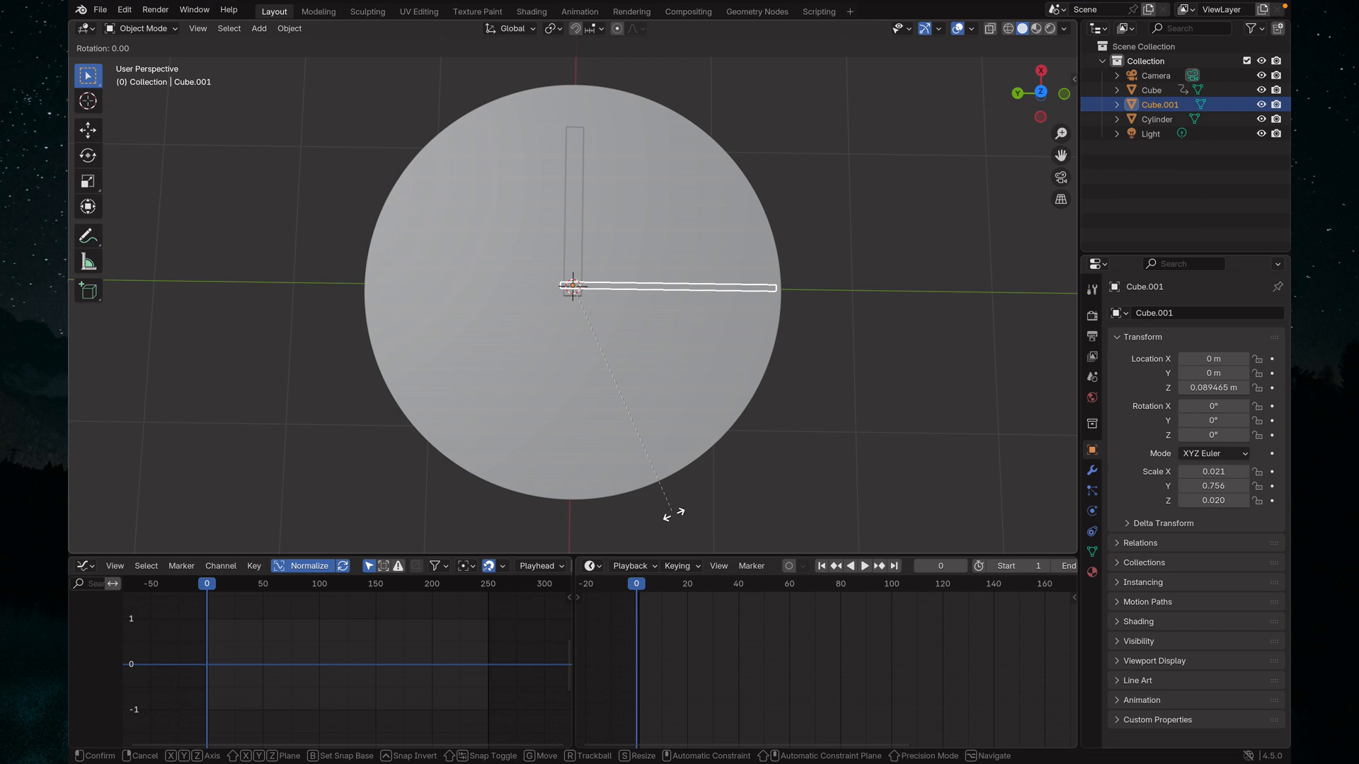
pyautogui.press('z')
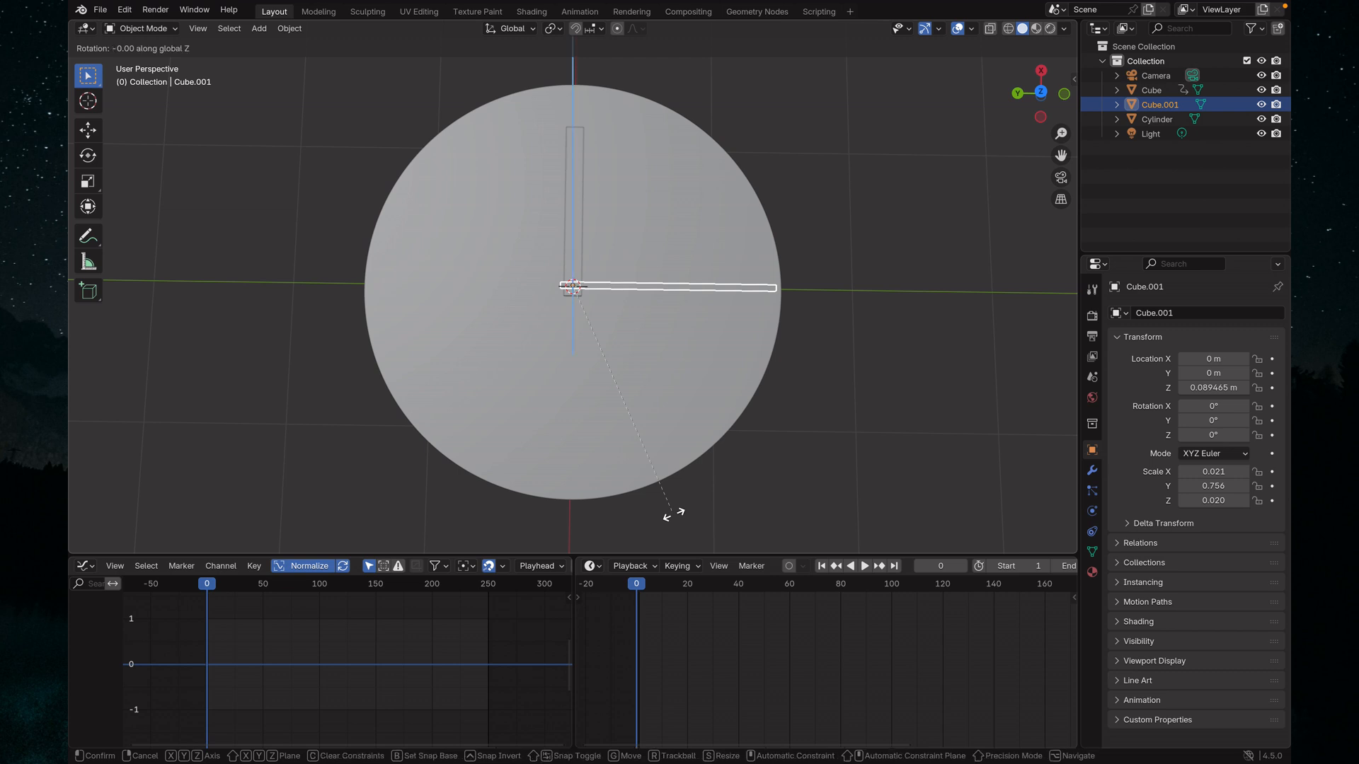
pyautogui.write('90')
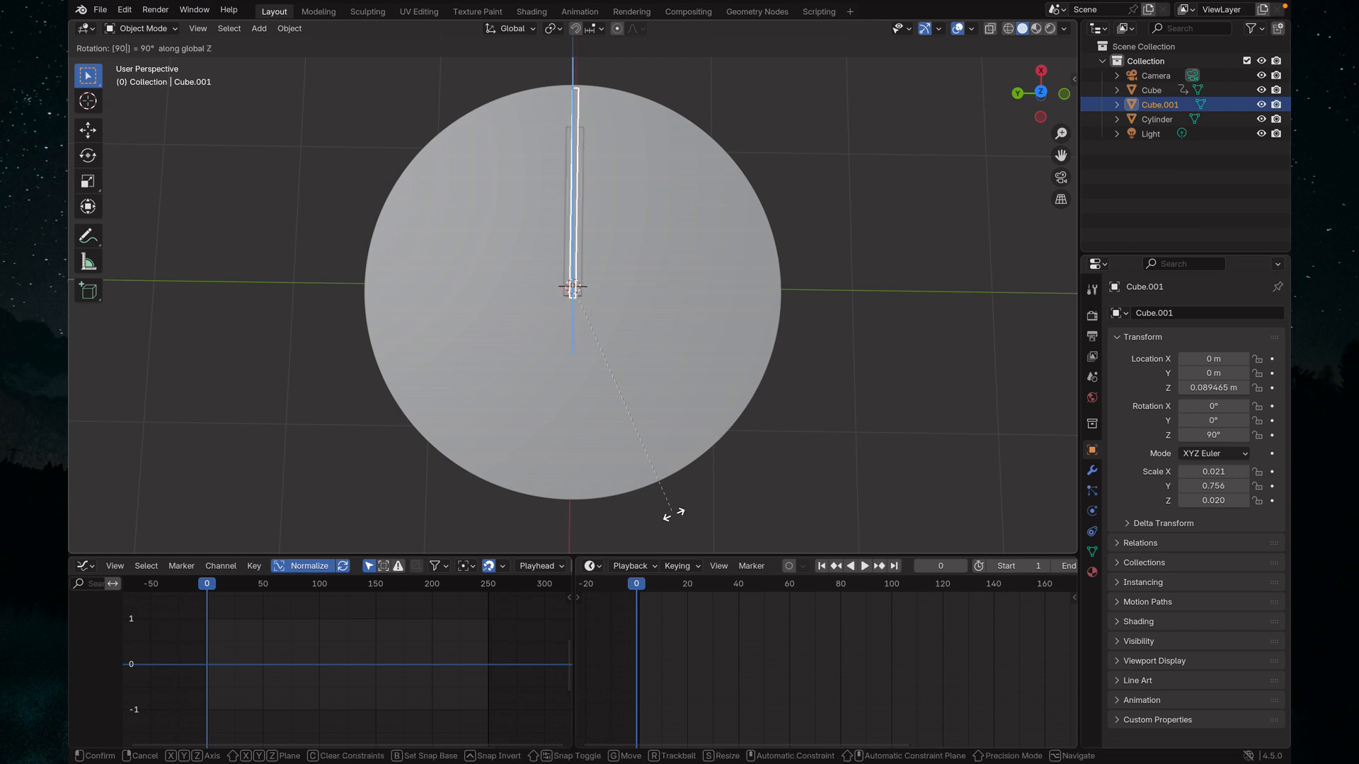
pyautogui.press('Return')
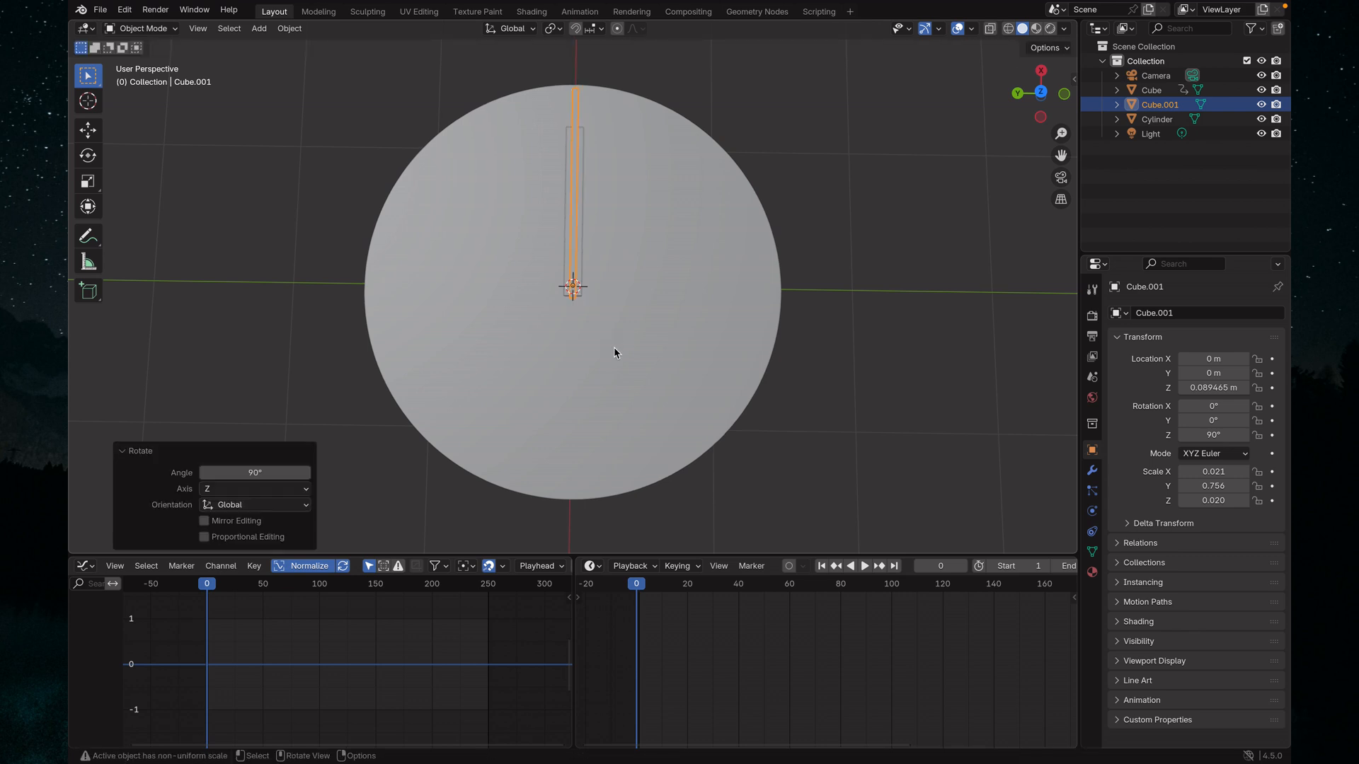
pyautogui.press('k')
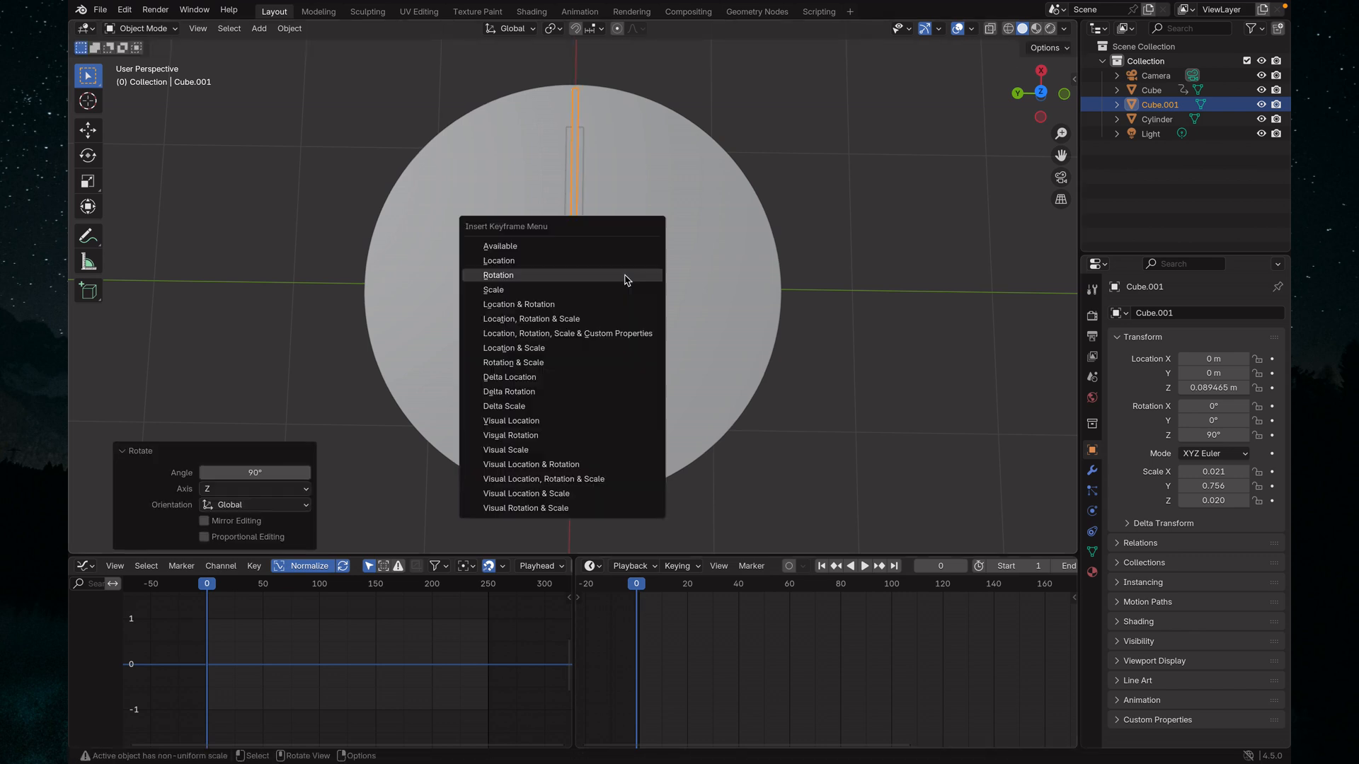
pyautogui.click(543, 277)
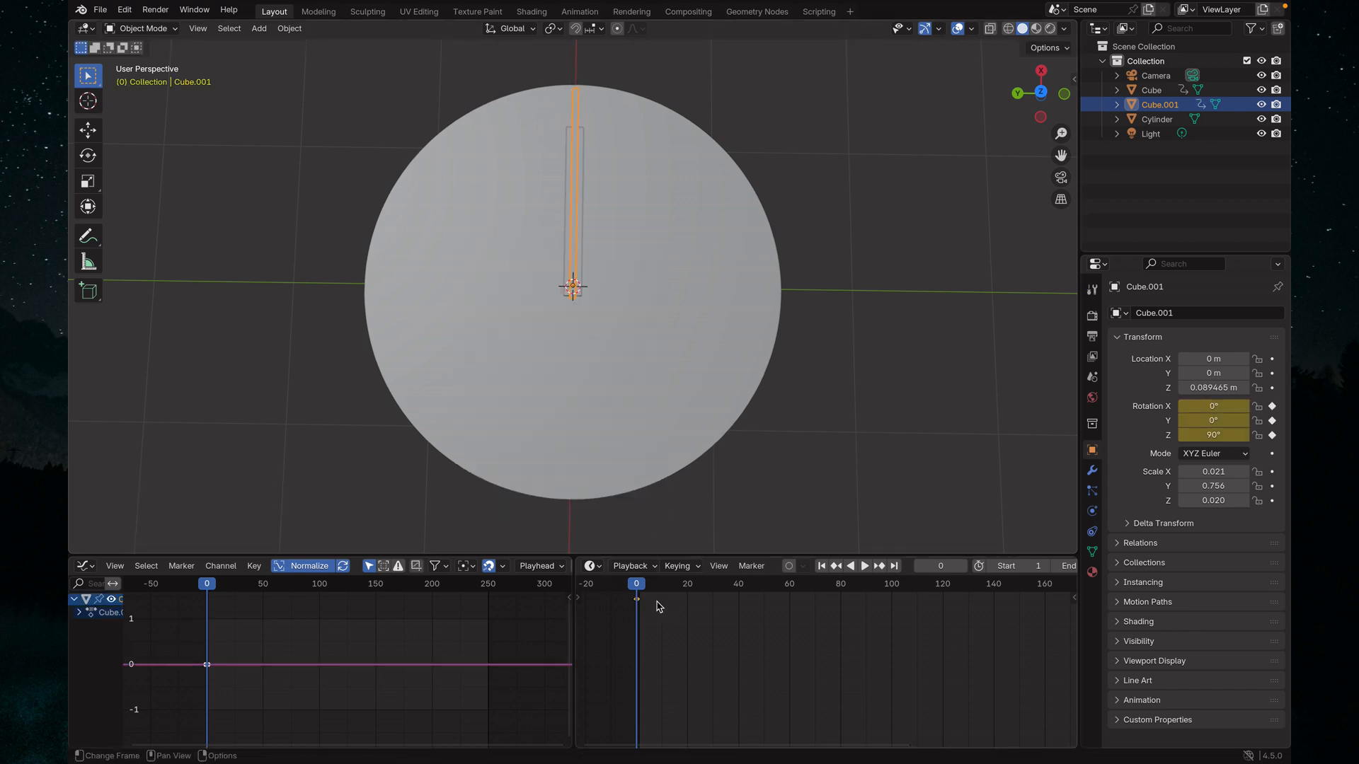
# Set the current frame to 240 and review the timeline back to the longer hand's first keyframe
pyautogui.press('space')
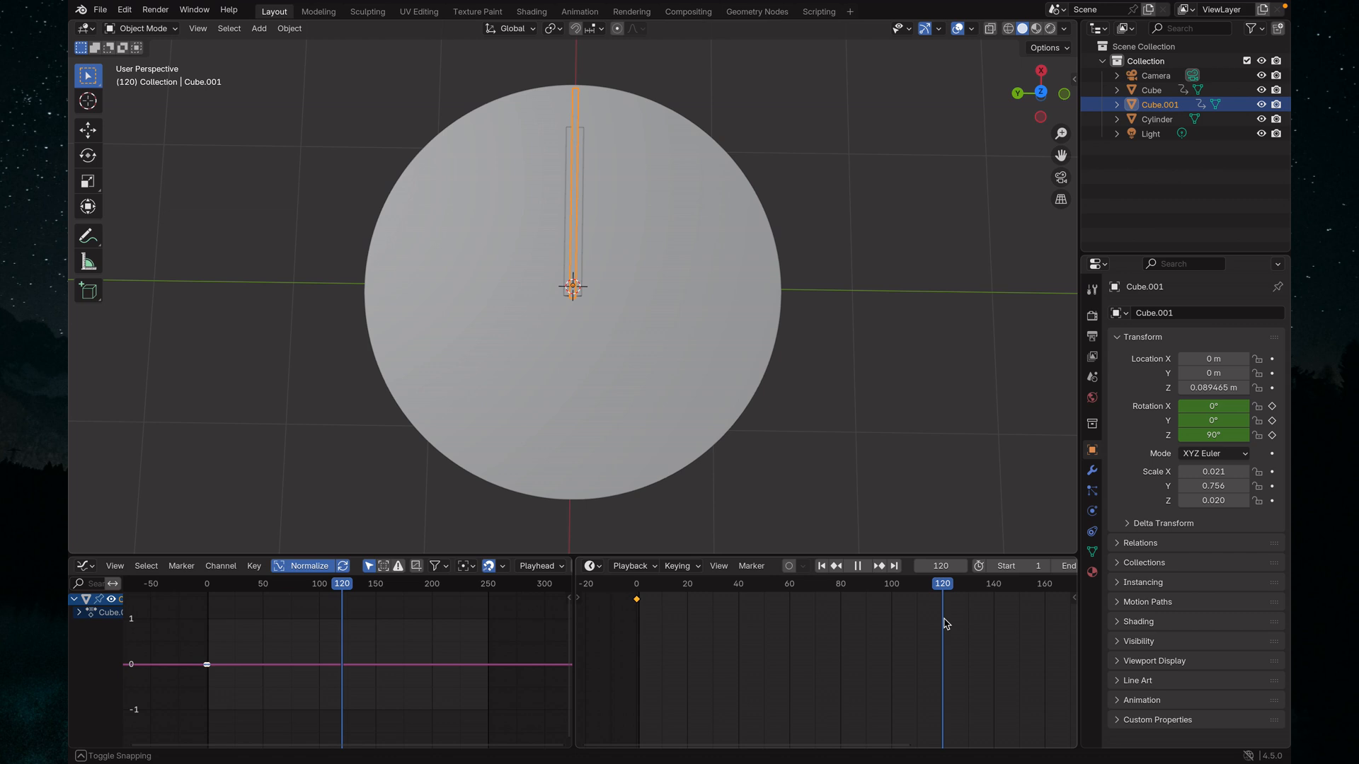
pyautogui.keyDown('ctrl'); pyautogui.scroll(-10, 891, 616); pyautogui.keyUp('ctrl')
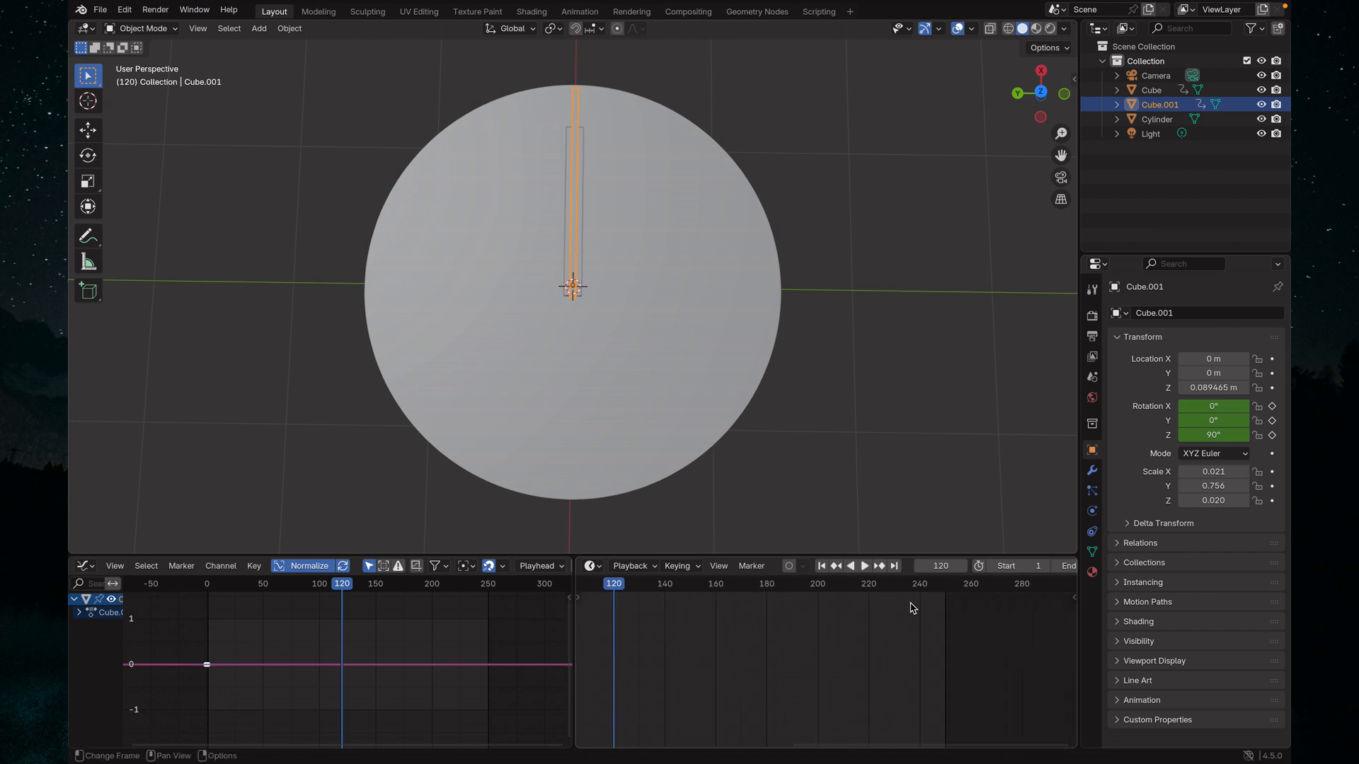
pyautogui.click(921, 596)
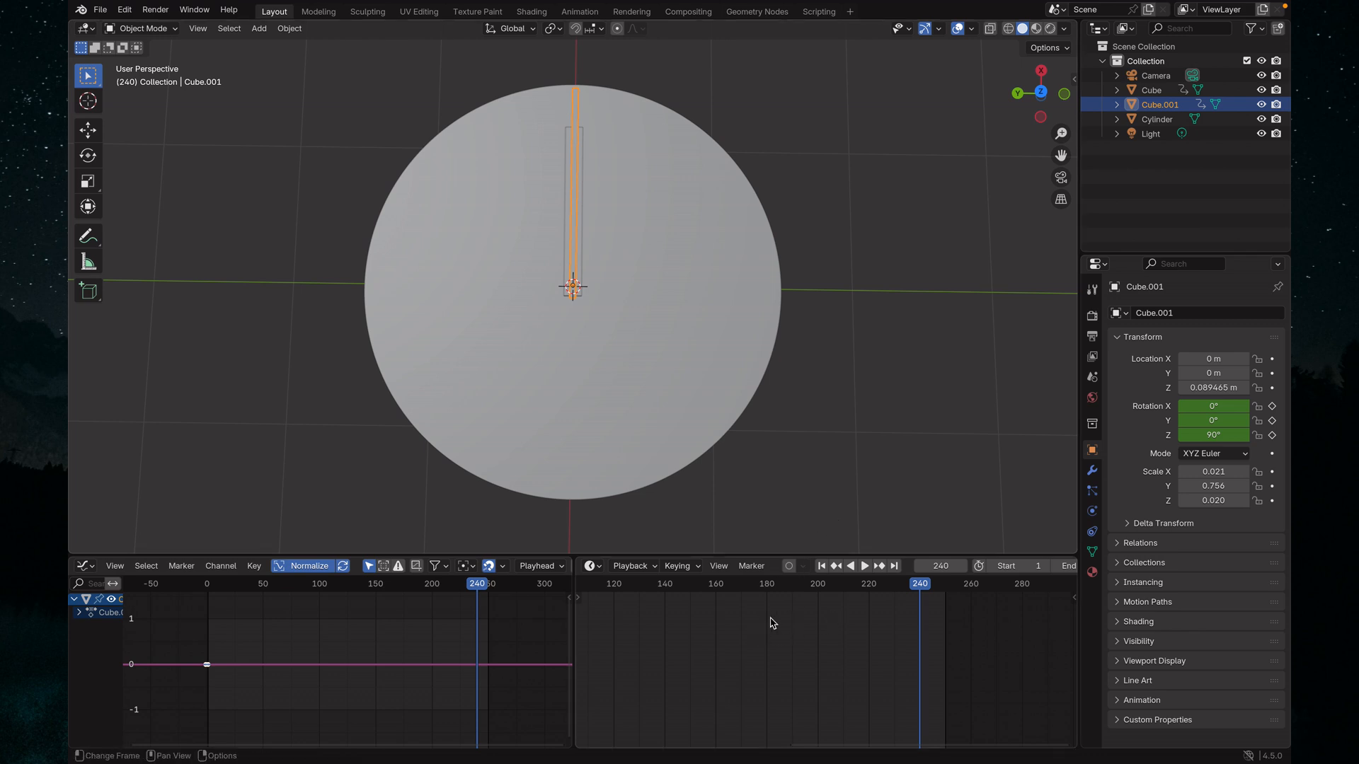
pyautogui.keyDown('ctrl'); pyautogui.hscroll(-3, 720, 634); pyautogui.keyUp('ctrl')
pyautogui.keyDown('ctrl'); pyautogui.hscroll(4, 632, 621); pyautogui.keyUp('ctrl')
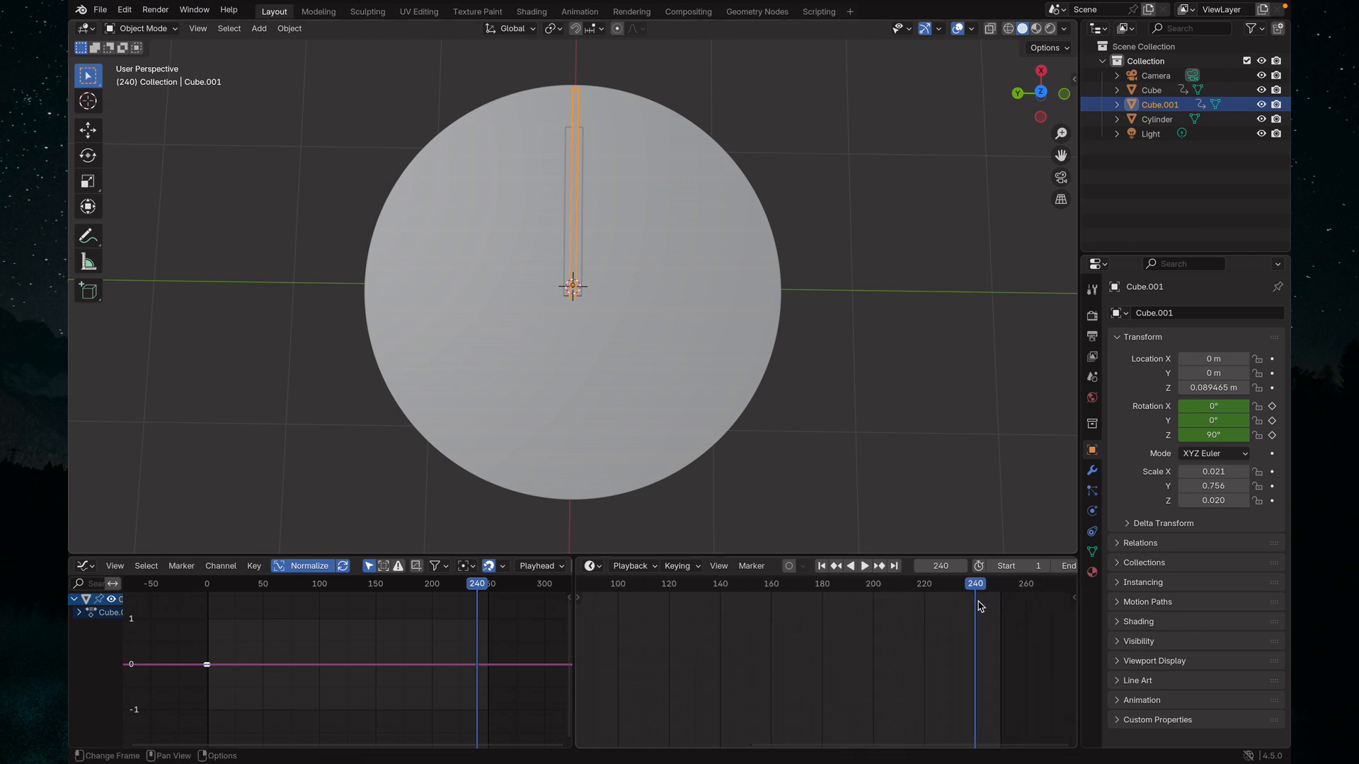
pyautogui.keyDown('ctrl'); pyautogui.hscroll(-3, 871, 598); pyautogui.keyUp('ctrl')
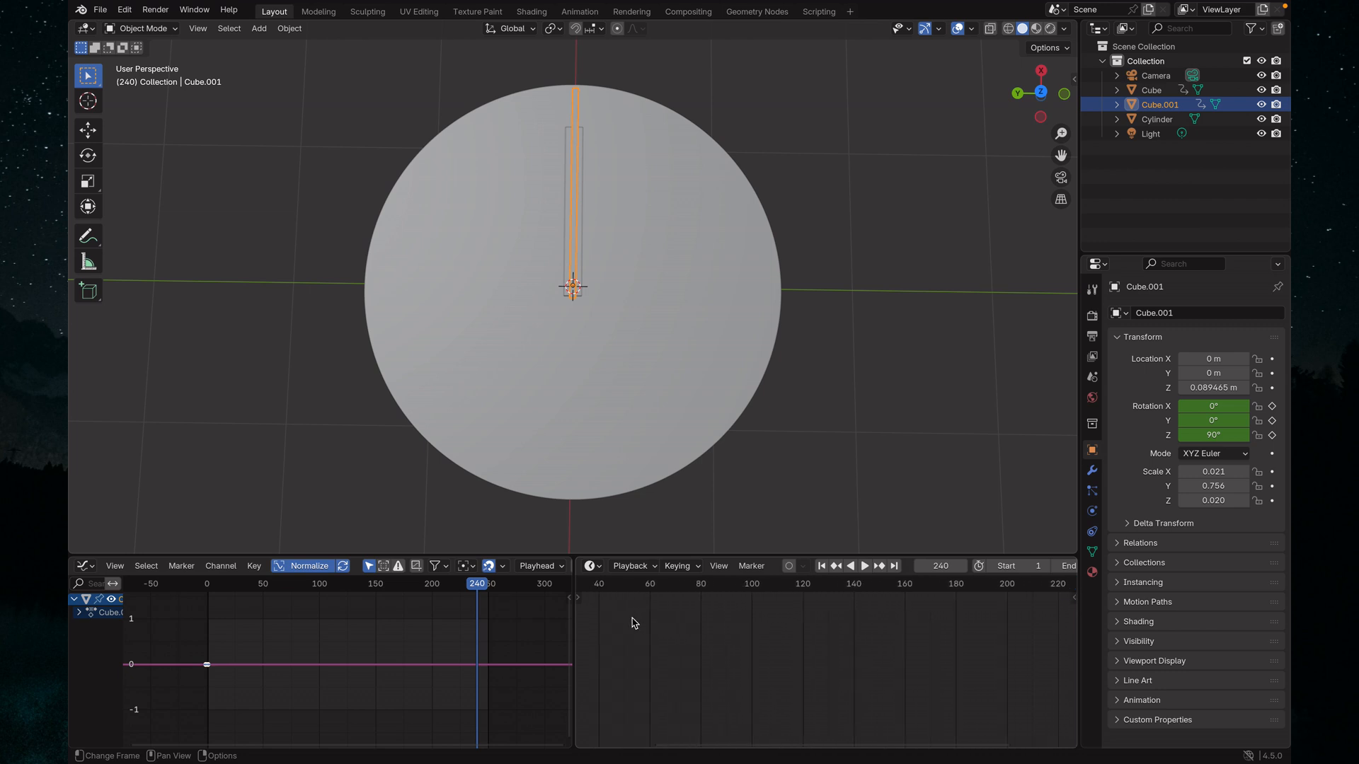
pyautogui.keyDown('ctrl'); pyautogui.hscroll(-1, 637, 621); pyautogui.keyUp('ctrl')
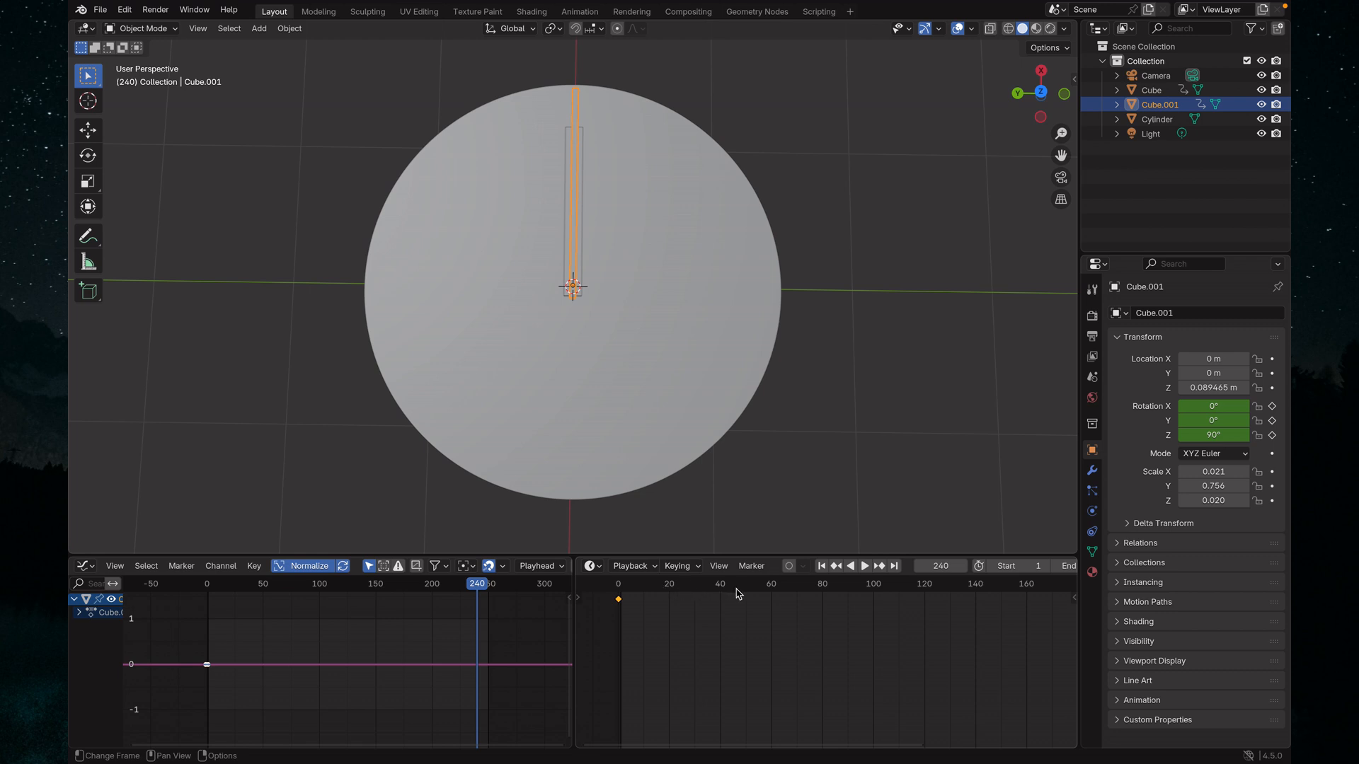
pyautogui.keyDown('ctrl'); pyautogui.hscroll(6, 1022, 619); pyautogui.keyUp('ctrl')
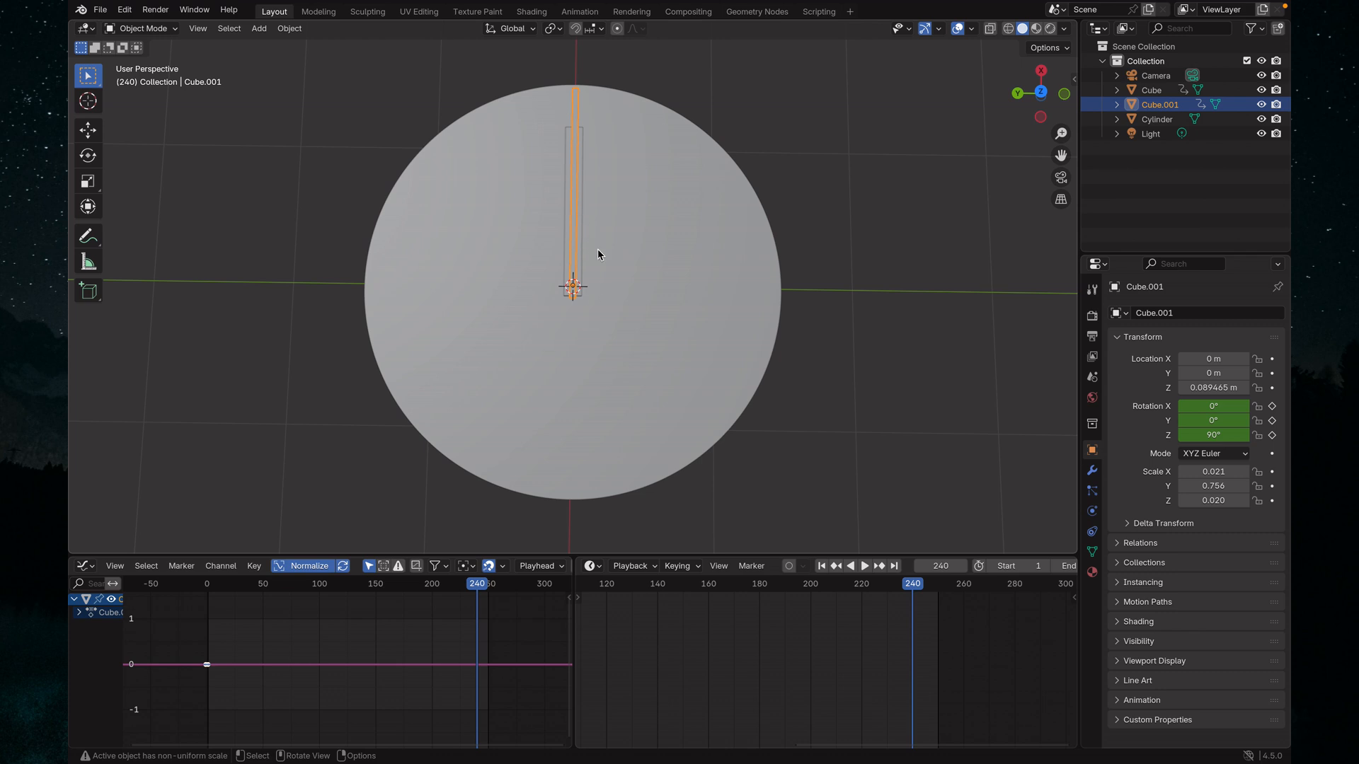
# Rotate the longer hand -360° about the global Z axis and insert a Rotation keyframe at frame 240
pyautogui.press('r')
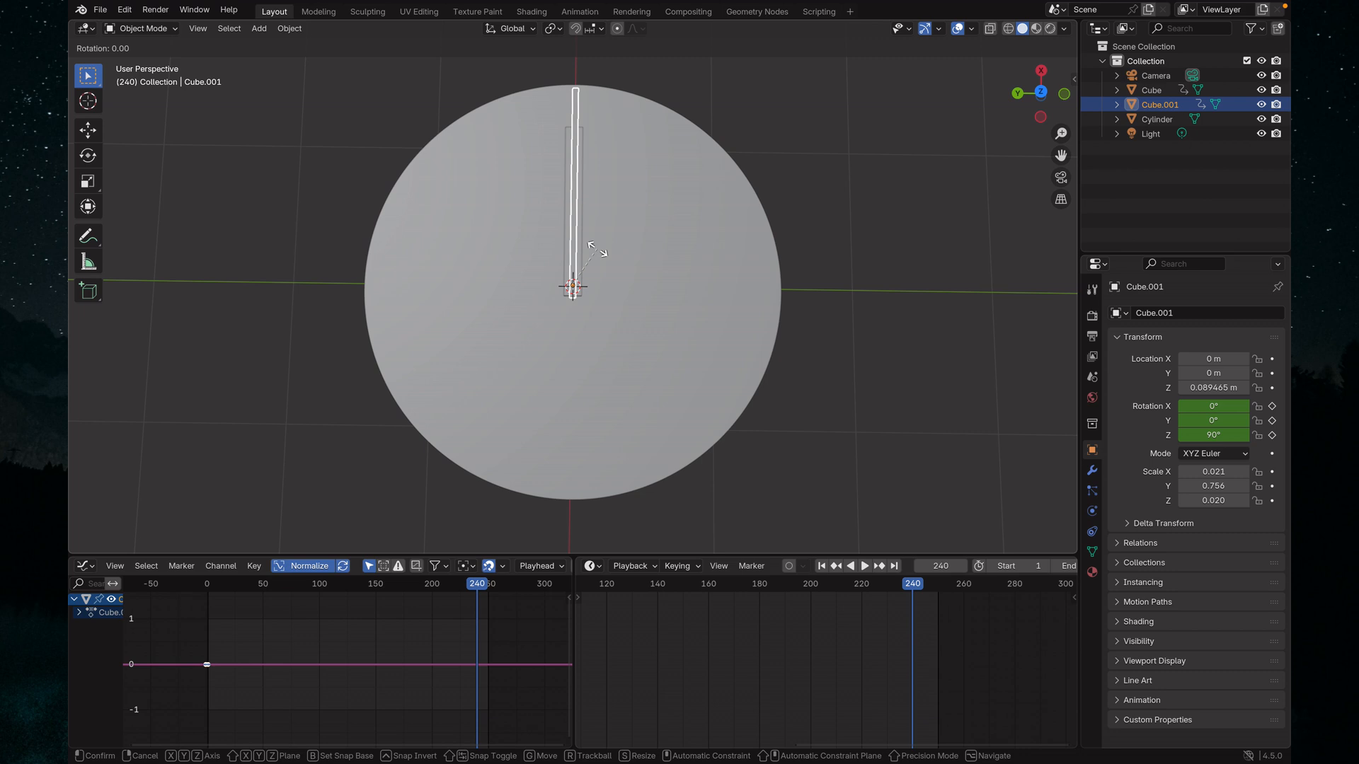
pyautogui.press('z')
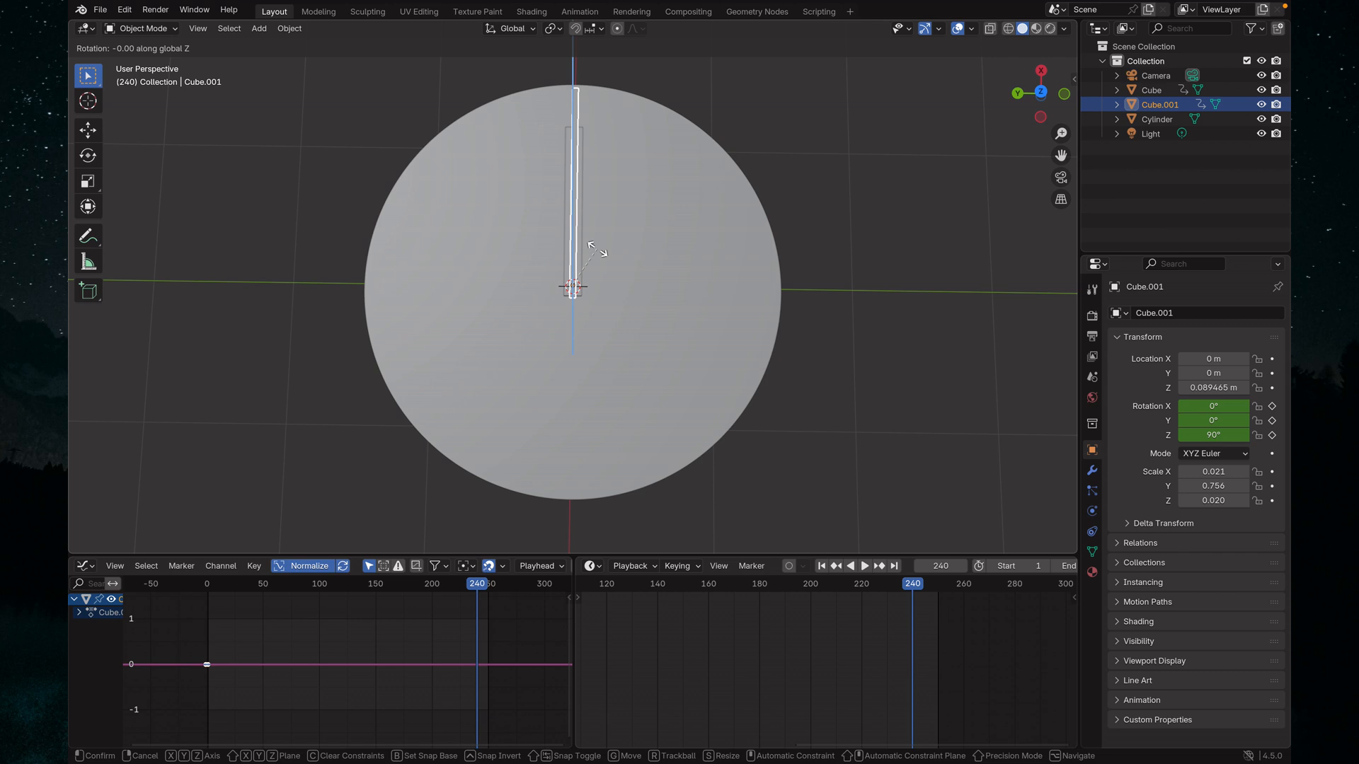
pyautogui.write('-360')
pyautogui.press('Return')
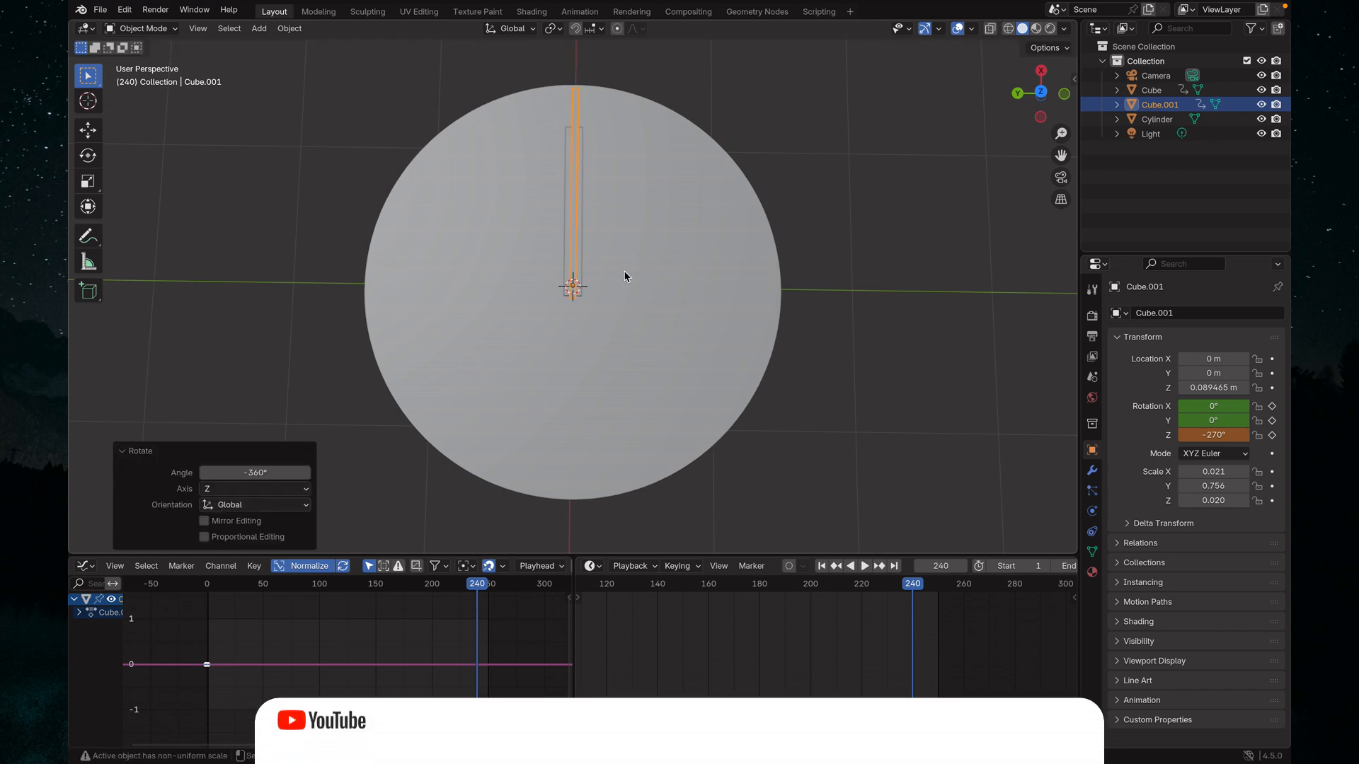
pyautogui.press('k')
pyautogui.click(527, 273)
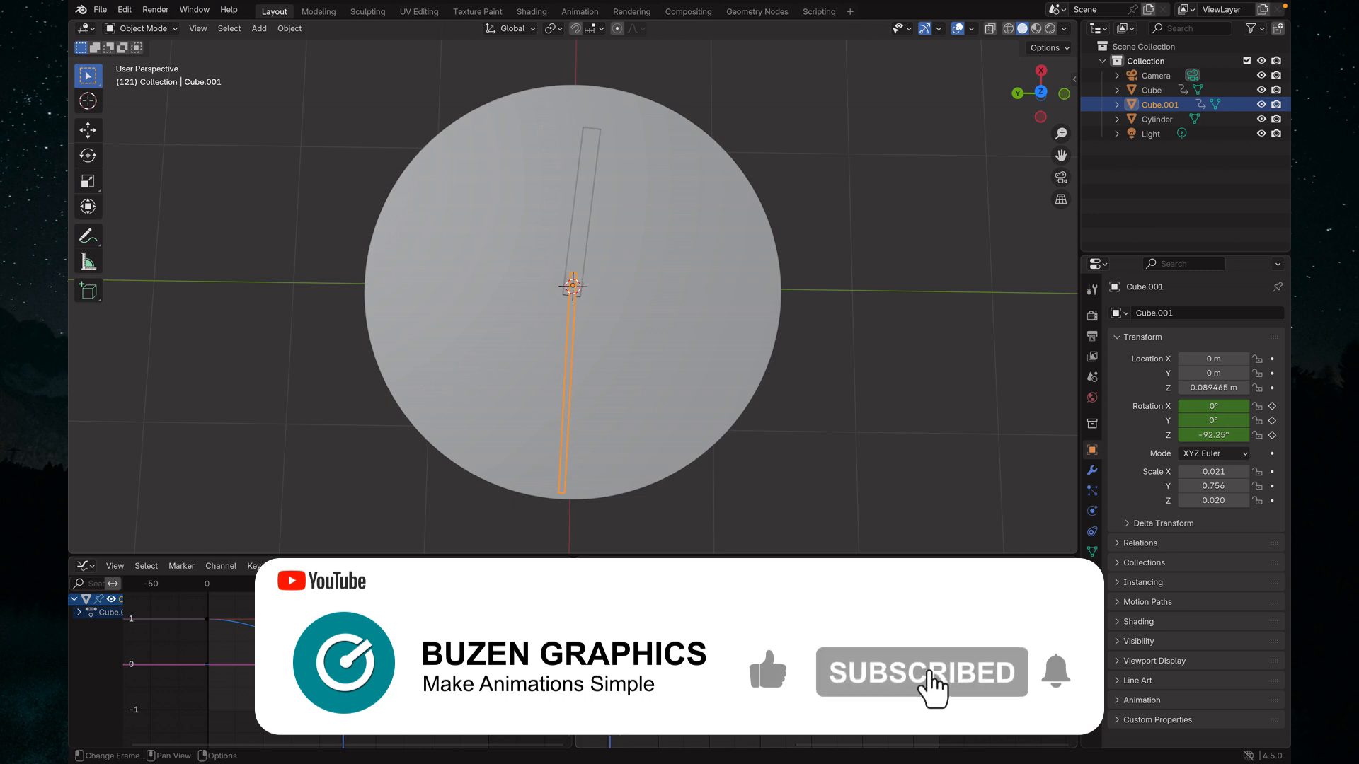
# Play the animation from frame 0, comparing the longer hand's full turn with the shorter hand and checking its two keyframes
pyautogui.moveTo(1019, 586); pyautogui.dragTo(704, 586)
pyautogui.press('space')
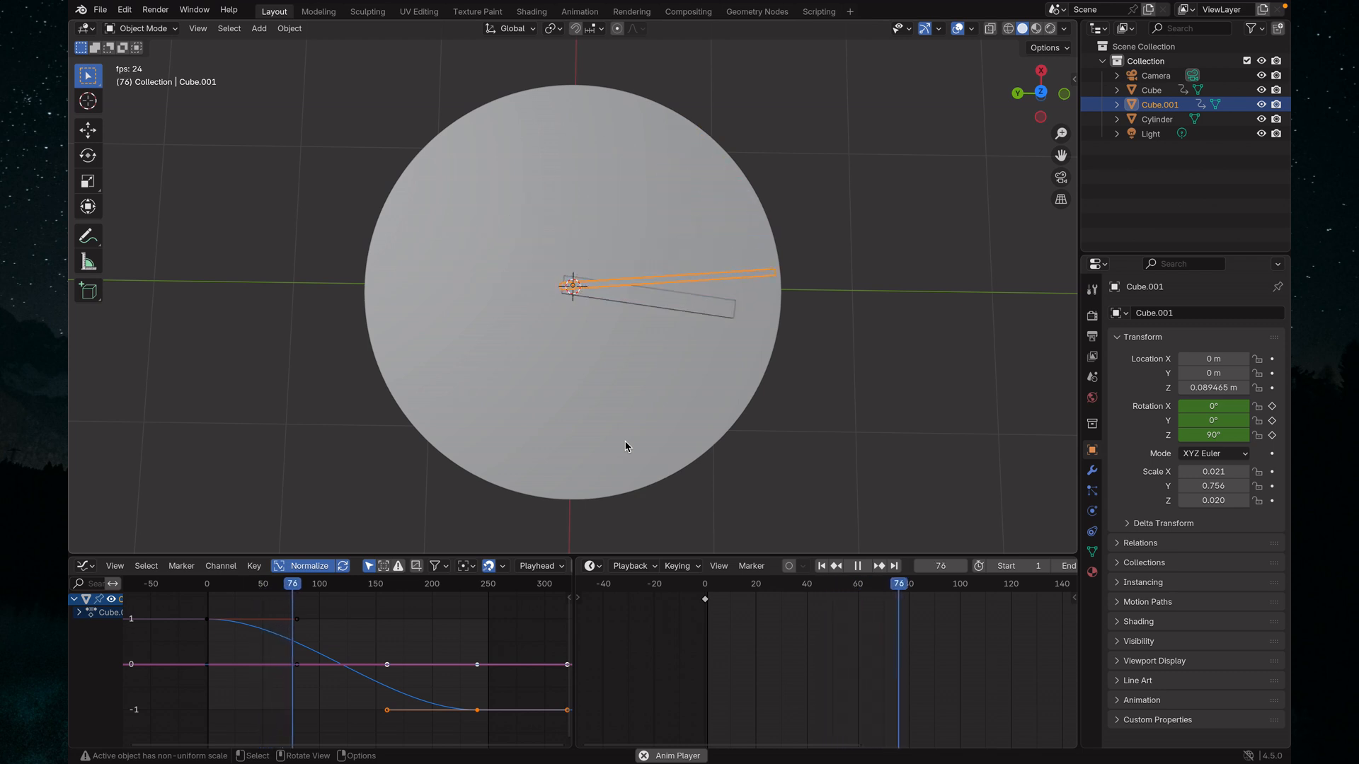
pyautogui.moveTo(626, 443); pyautogui.dragTo(712, 476, button='middle')
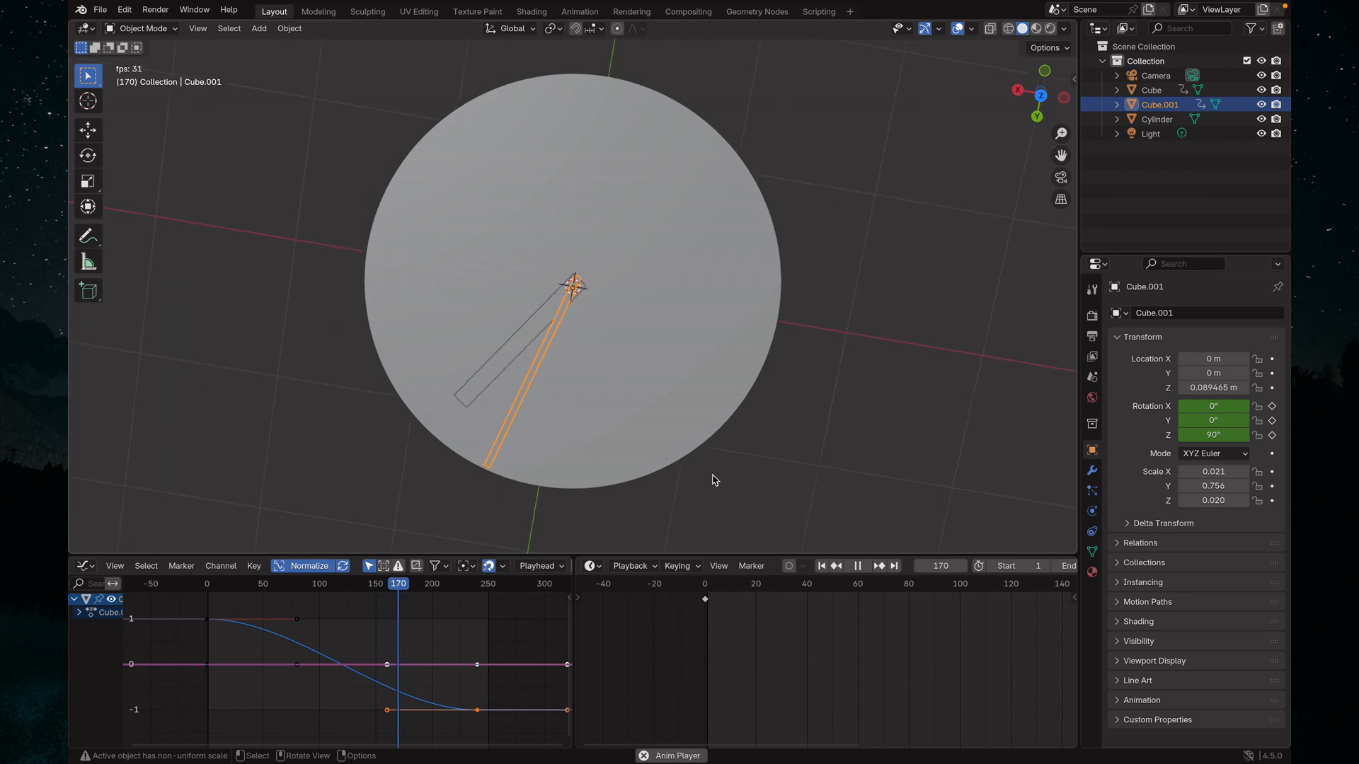
pyautogui.scroll(-2, 841, 615)
pyautogui.scroll(-3, 842, 619)
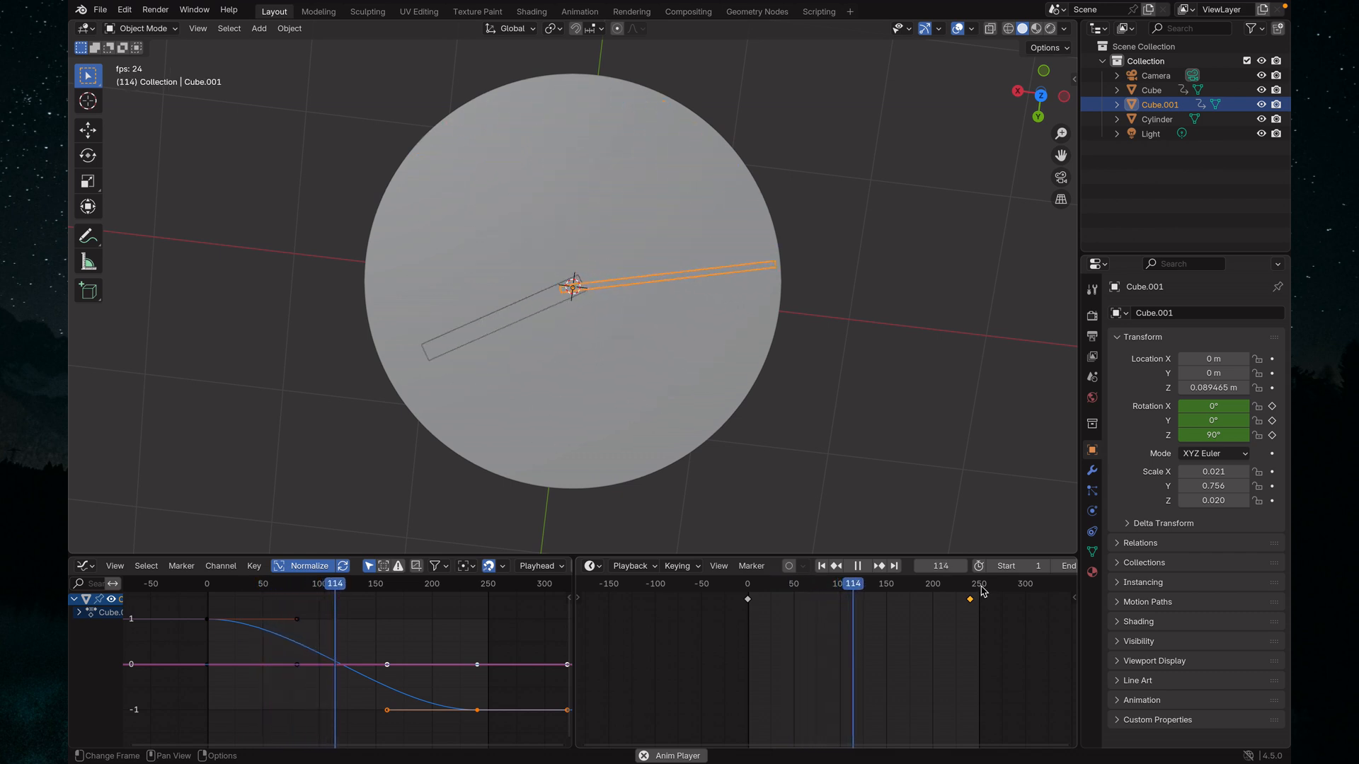
pyautogui.moveTo(929, 655); pyautogui.dragTo(912, 655, button='middle')
pyautogui.keyDown('ctrl'); pyautogui.hscroll(4, 913, 660); pyautogui.keyUp('ctrl')
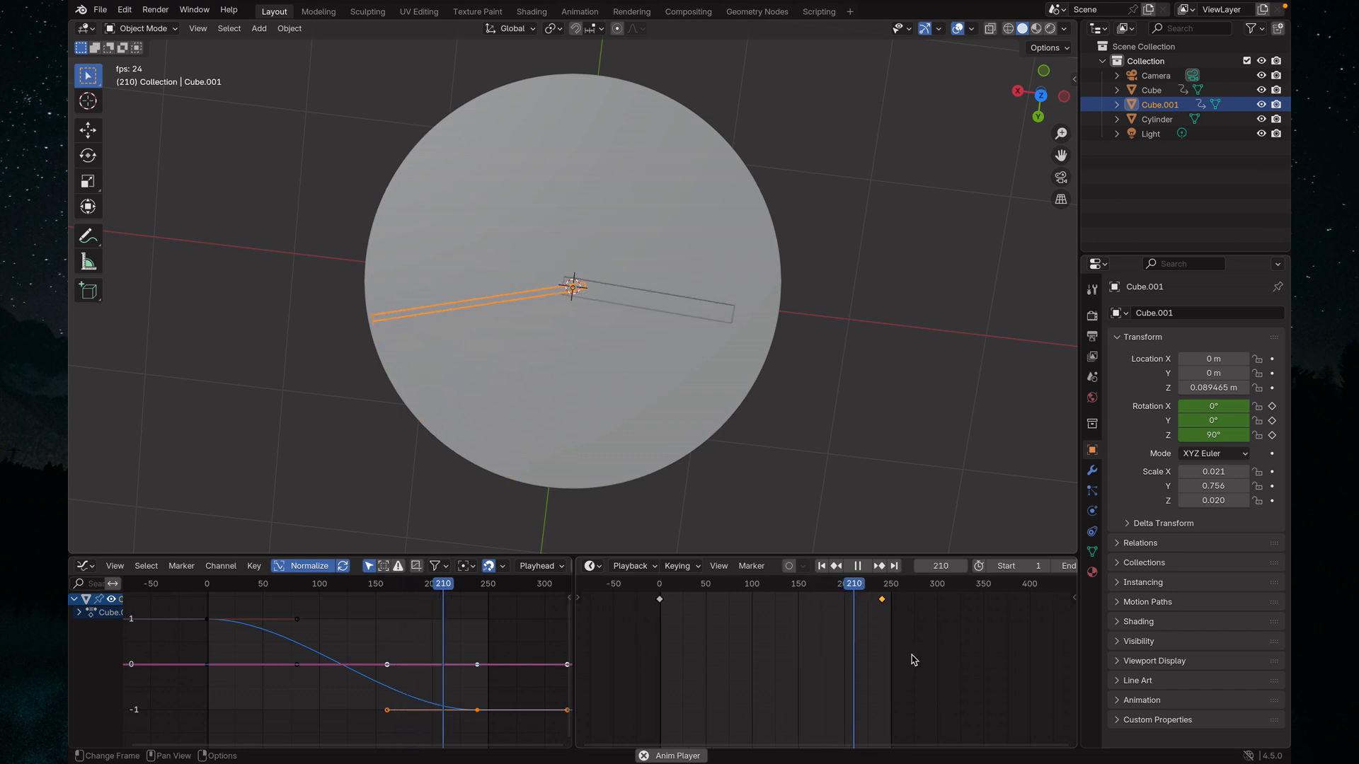
pyautogui.press('space')
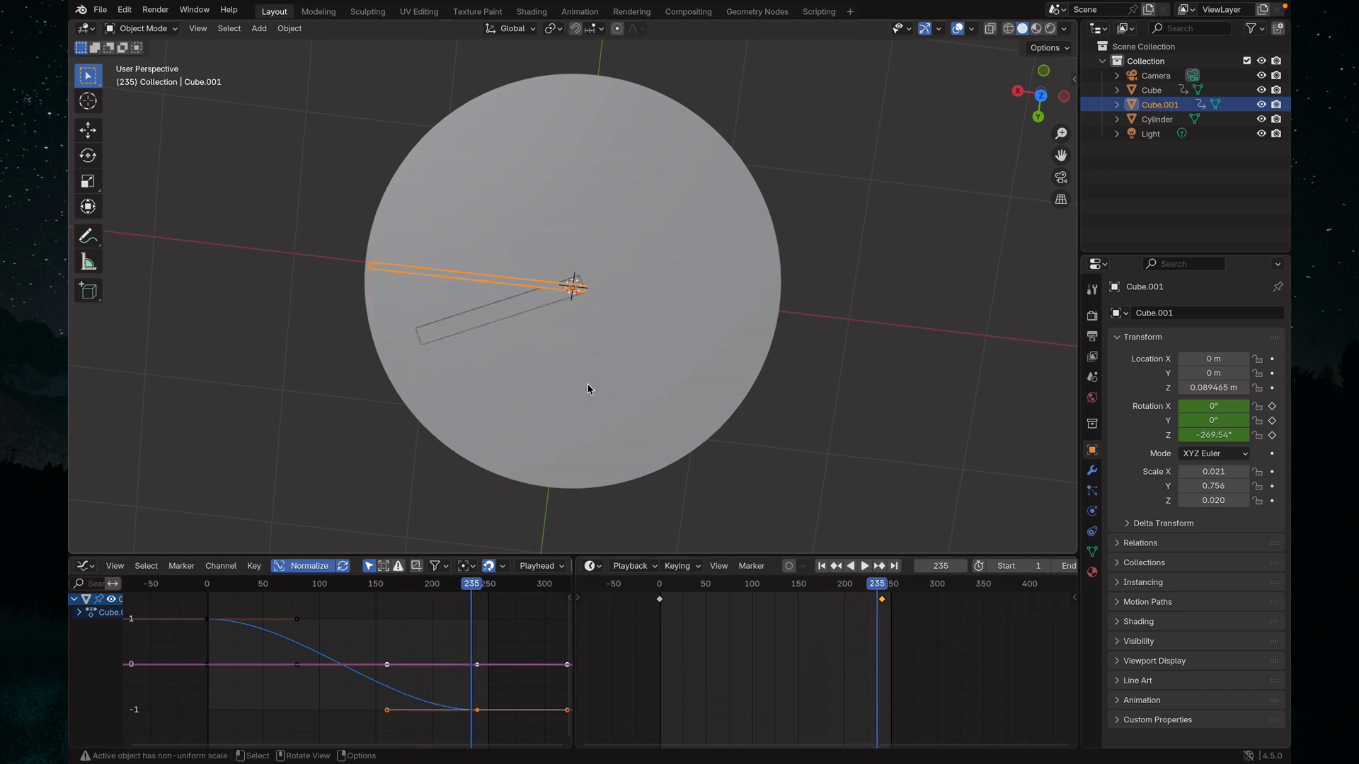
# Replay the animation from frame 0 and inspect both turning hands from an oblique angle above the disc
pyautogui.moveTo(878, 589); pyautogui.dragTo(662, 601)
pyautogui.press('space')
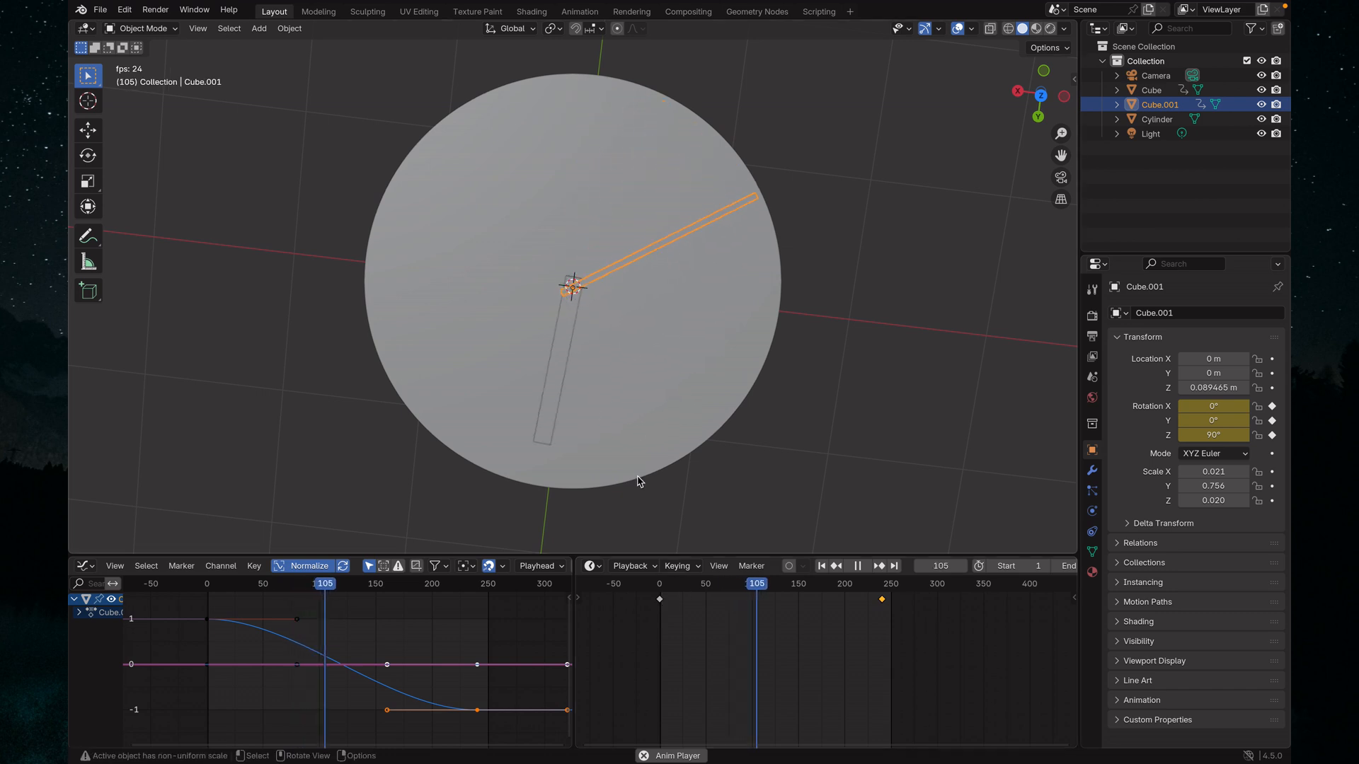
pyautogui.moveTo(788, 425); pyautogui.dragTo(742, 317, button='middle')
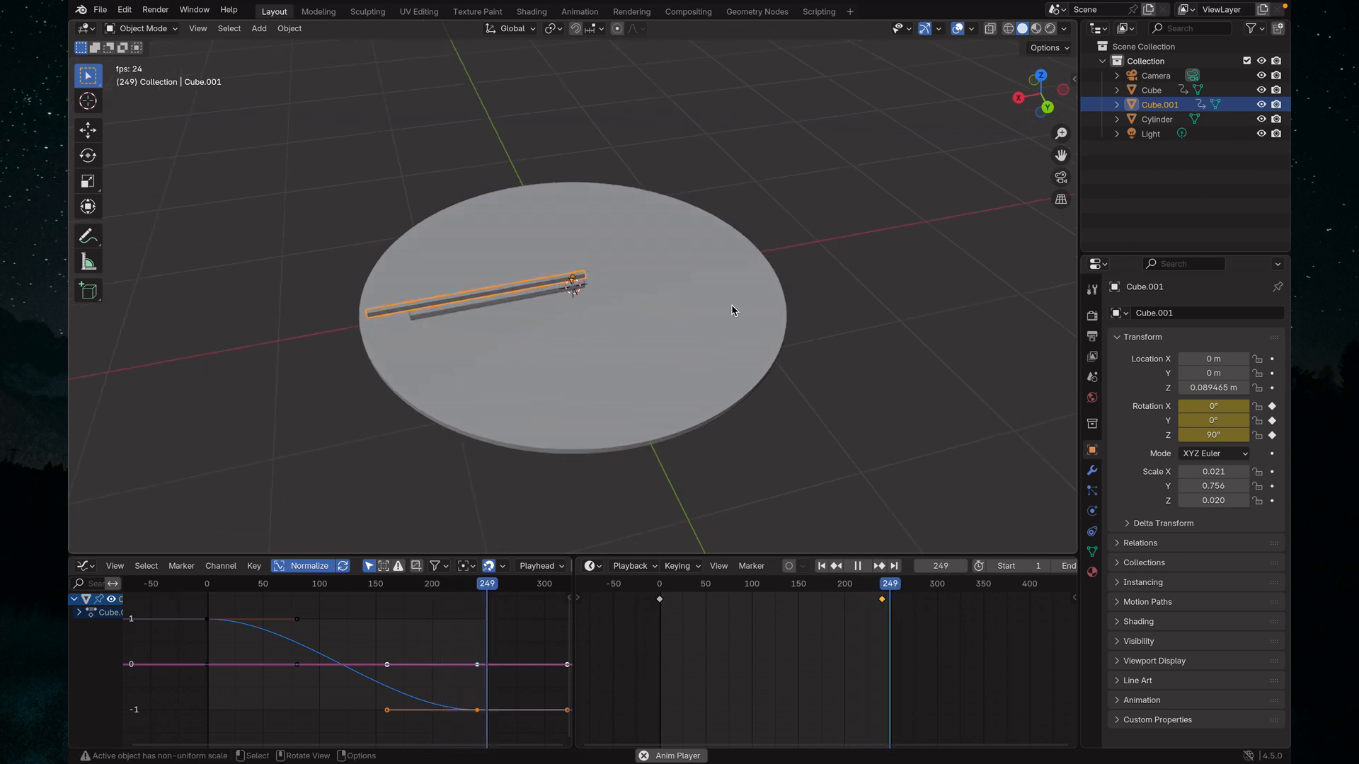